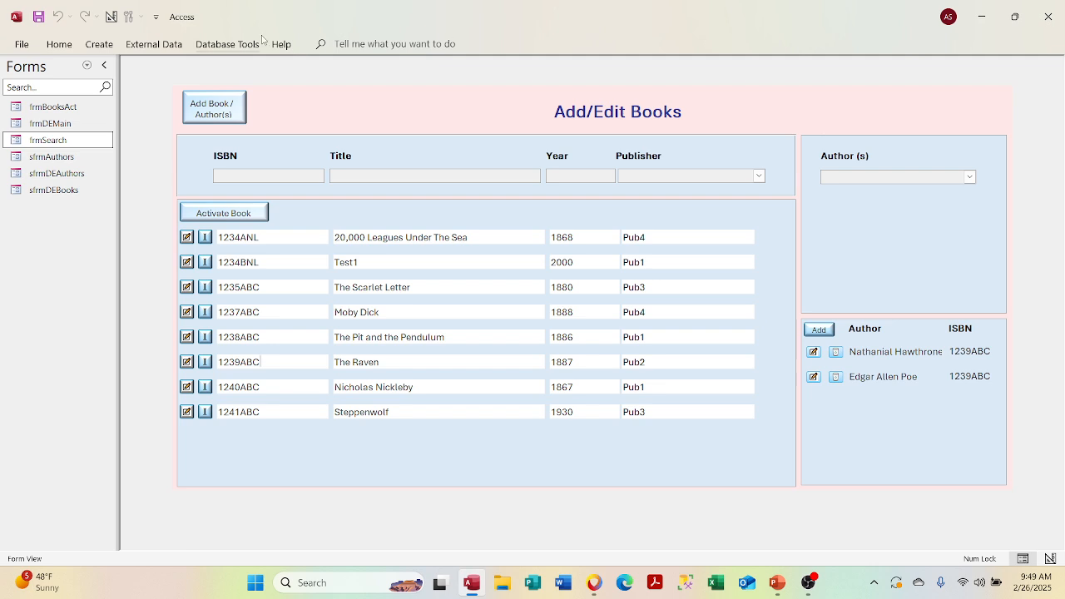
Open the frmSearch form in Design View and change its Search Authors combo box to a list box.
{"action": "double_click", "coordinate": [35, 143]}
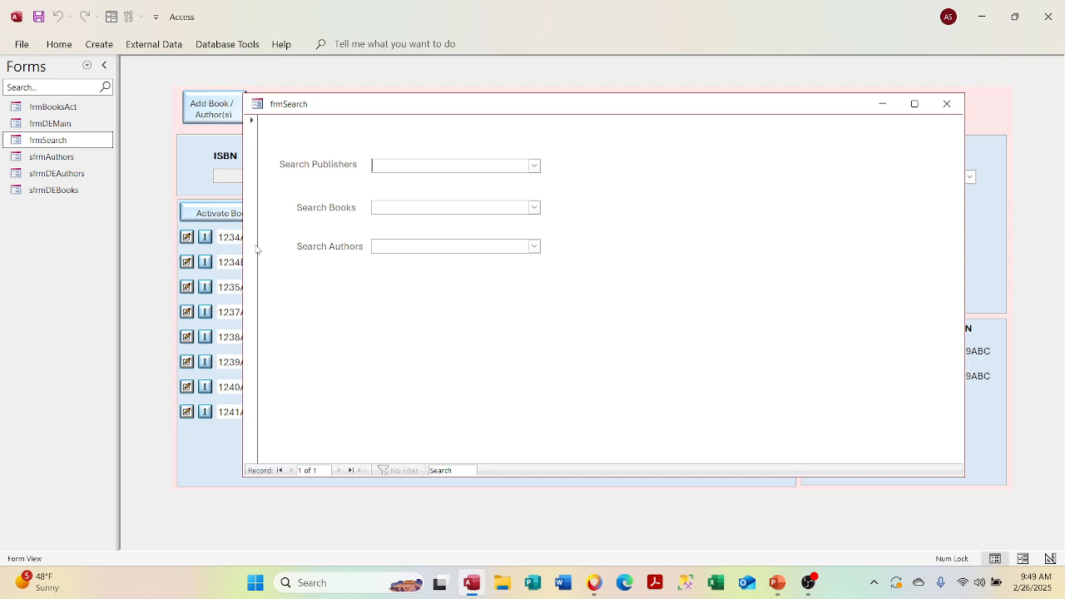
{"action": "right_click", "coordinate": [388, 107]}
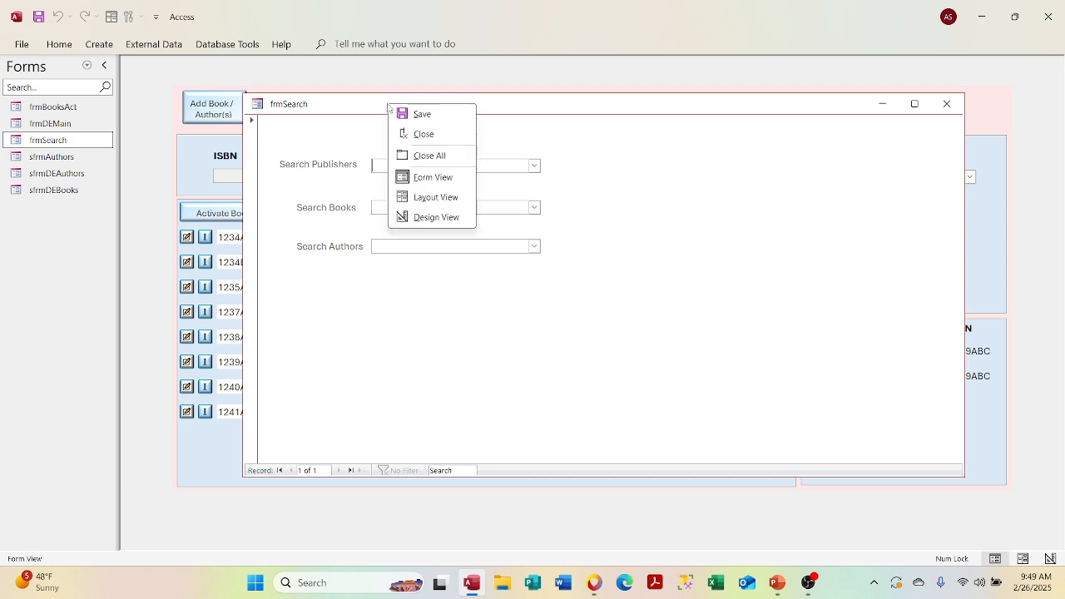
{"action": "left_click", "coordinate": [427, 217]}
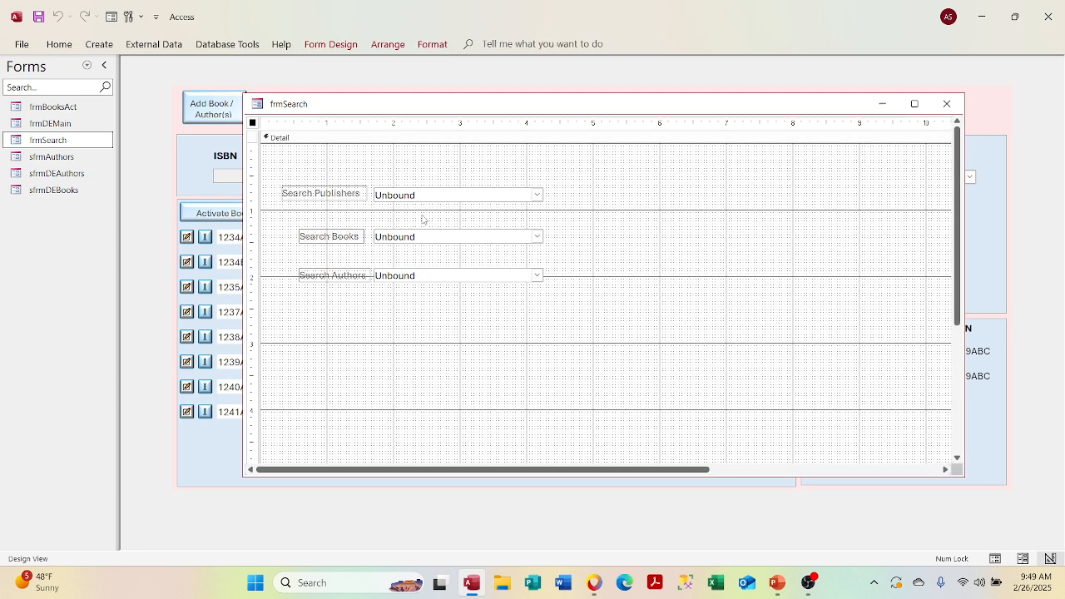
{"action": "left_click", "coordinate": [468, 275]}
{"action": "right_click", "coordinate": [468, 276]}
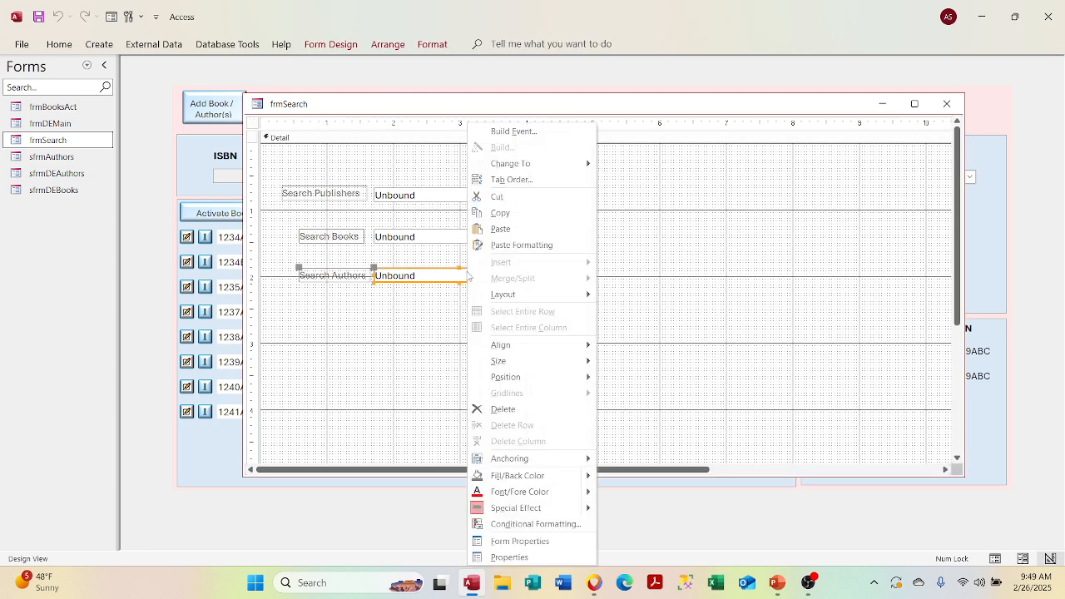
{"action": "mouse_move", "coordinate": [583, 164]}
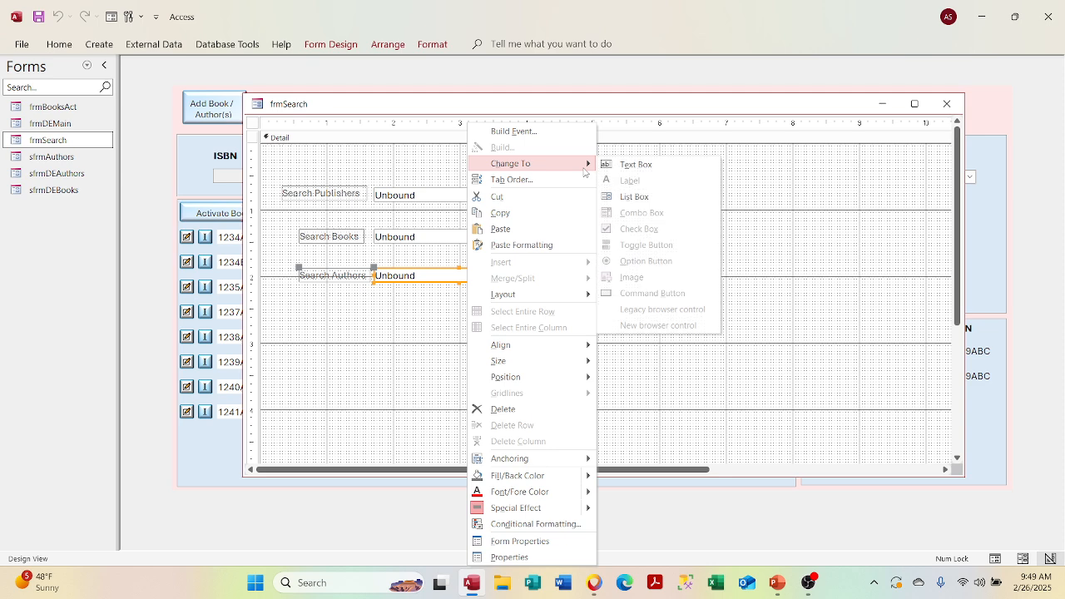
{"action": "left_click", "coordinate": [635, 197]}
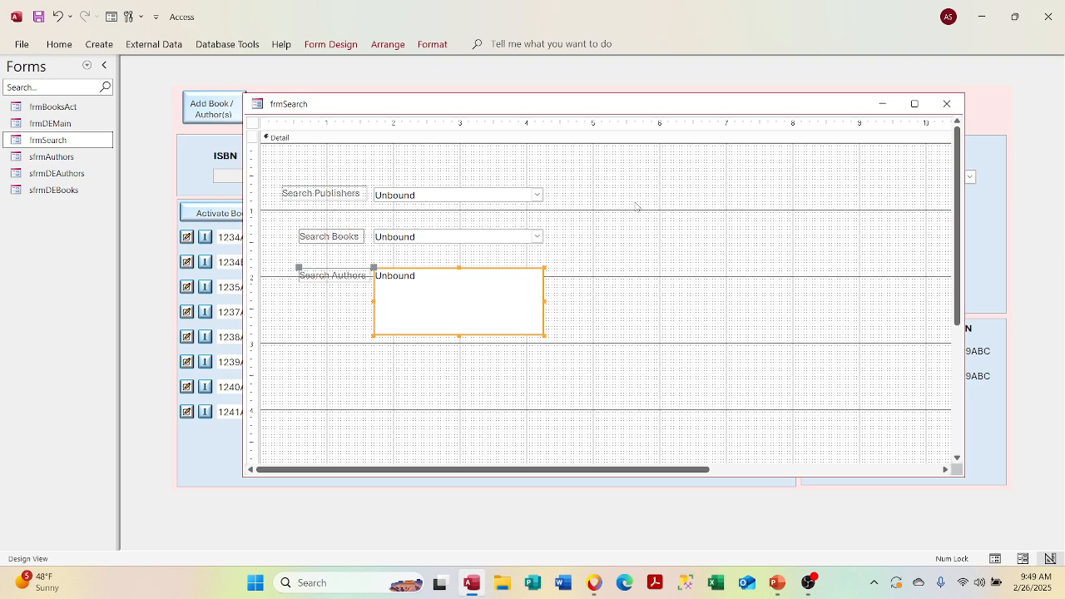
Switch frmSearch to Form View and test the cascade with publisher Pub2 and the book The Raven.
{"action": "right_click", "coordinate": [529, 105]}
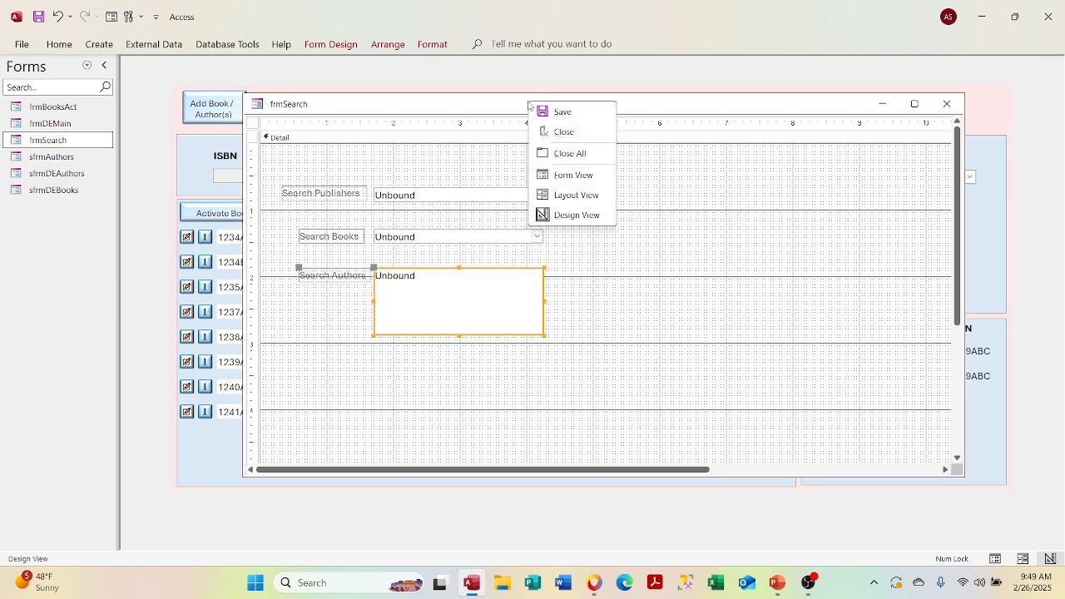
{"action": "left_click", "coordinate": [555, 175]}
{"action": "left_click", "coordinate": [535, 165]}
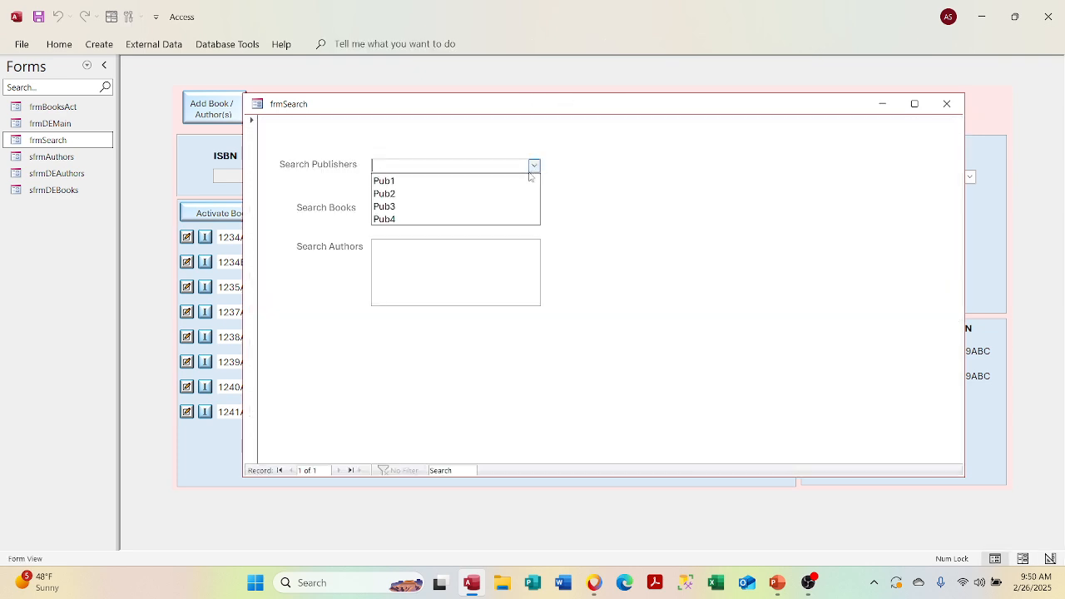
{"action": "left_click", "coordinate": [516, 194]}
{"action": "left_click", "coordinate": [535, 207]}
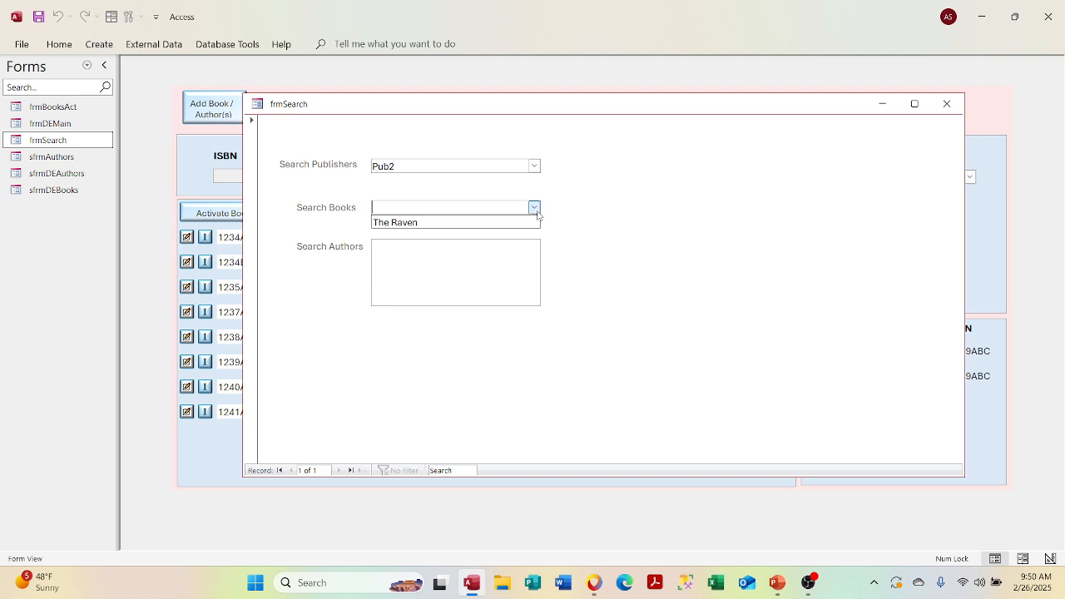
{"action": "left_click", "coordinate": [531, 222]}
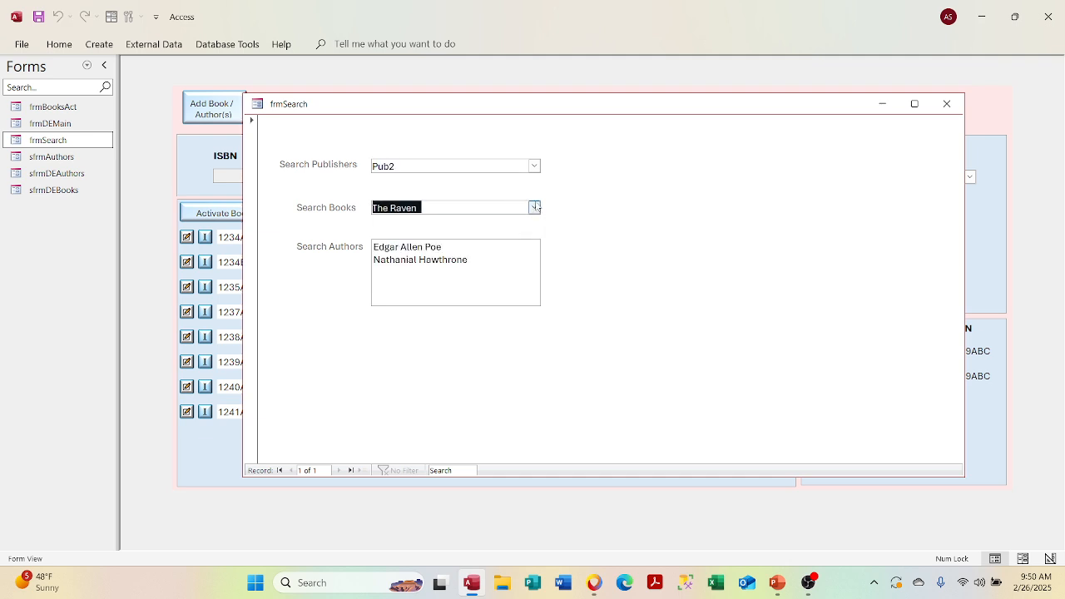
Test the search form with publisher Pub1 and book Test1, and with Pub4 and 20,000 Leagues Under The Sea.
{"action": "left_click", "coordinate": [534, 165]}
{"action": "left_click", "coordinate": [524, 181]}
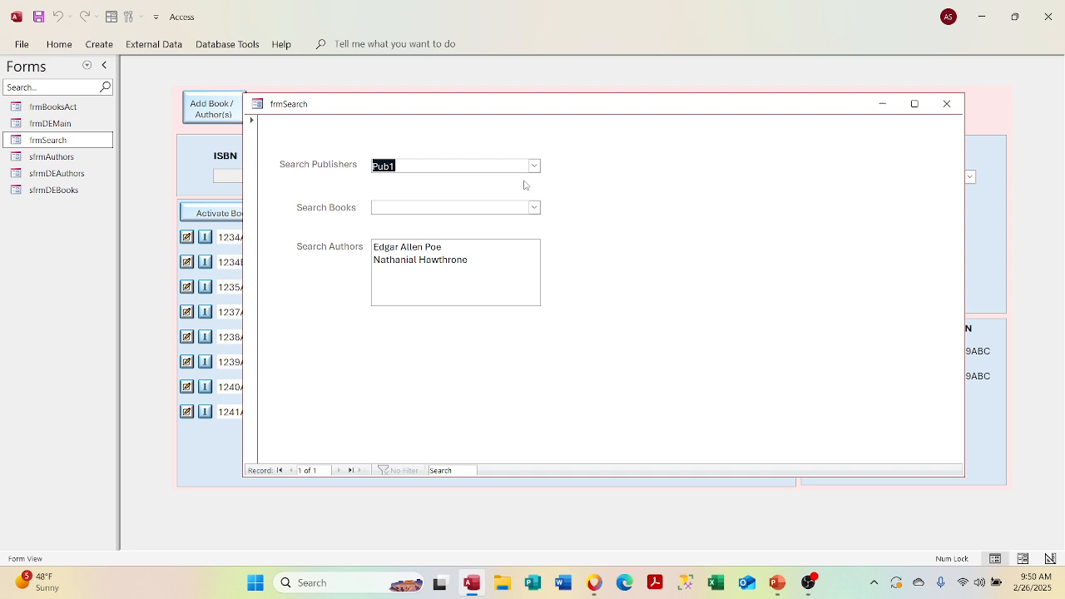
{"action": "left_click", "coordinate": [534, 207]}
{"action": "left_click", "coordinate": [527, 223]}
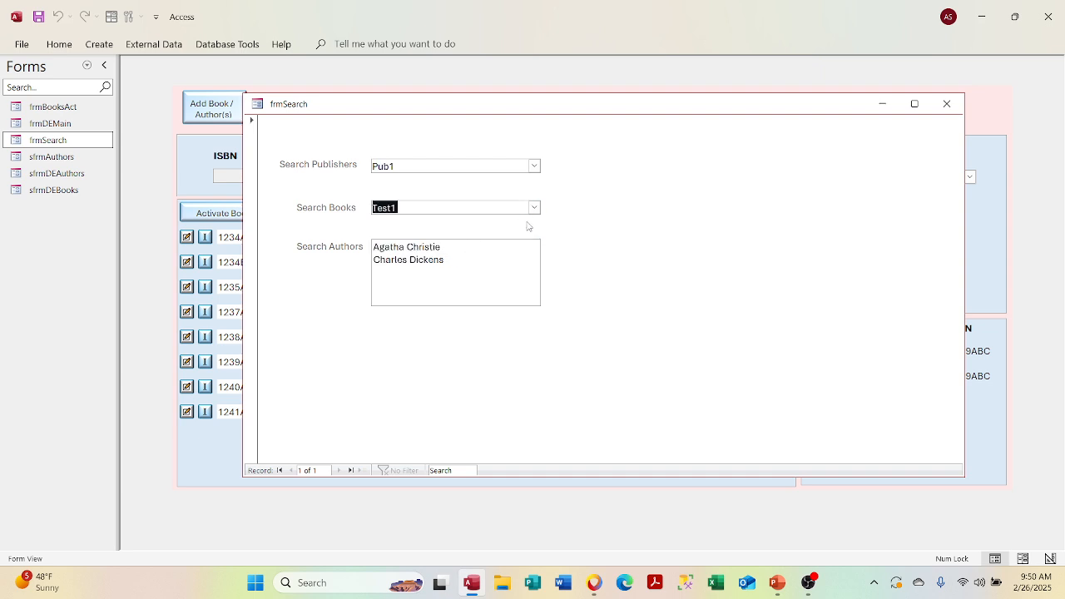
{"action": "left_click", "coordinate": [534, 165]}
{"action": "left_click", "coordinate": [516, 217]}
{"action": "left_click", "coordinate": [534, 208]}
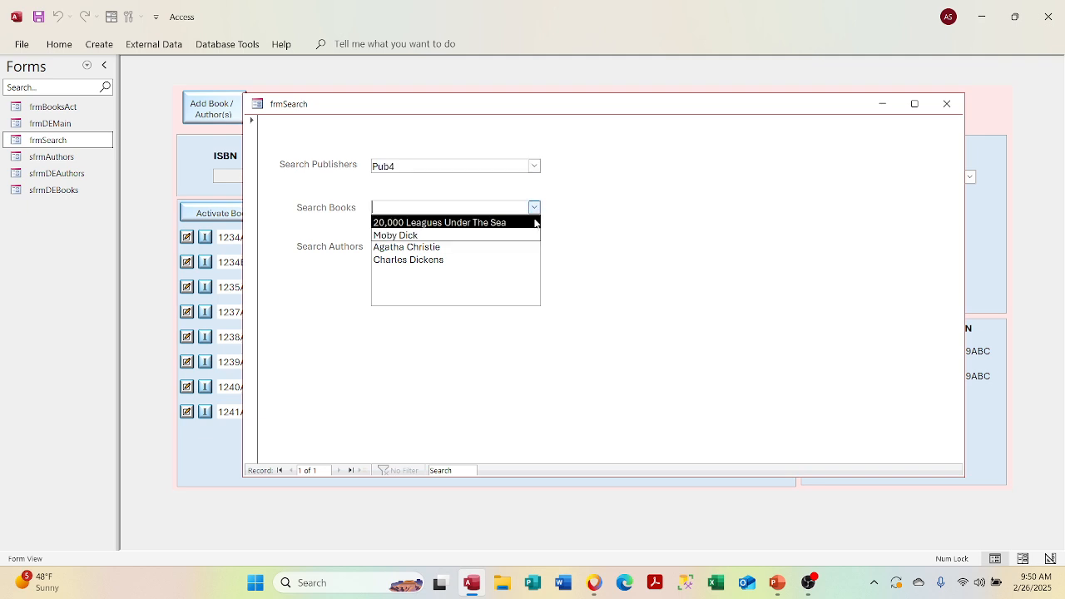
{"action": "left_click", "coordinate": [535, 223]}
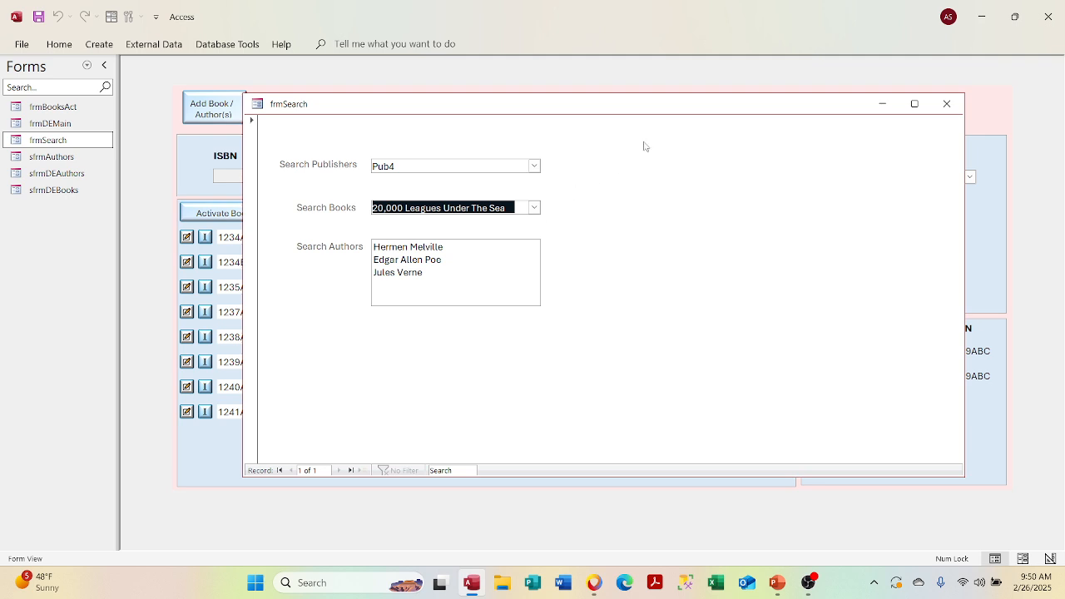
Try selecting individual entries in the Search Authors list, and close frmSearch without saving its design changes.
{"action": "left_click", "coordinate": [416, 275]}
{"action": "left_click", "coordinate": [416, 262]}
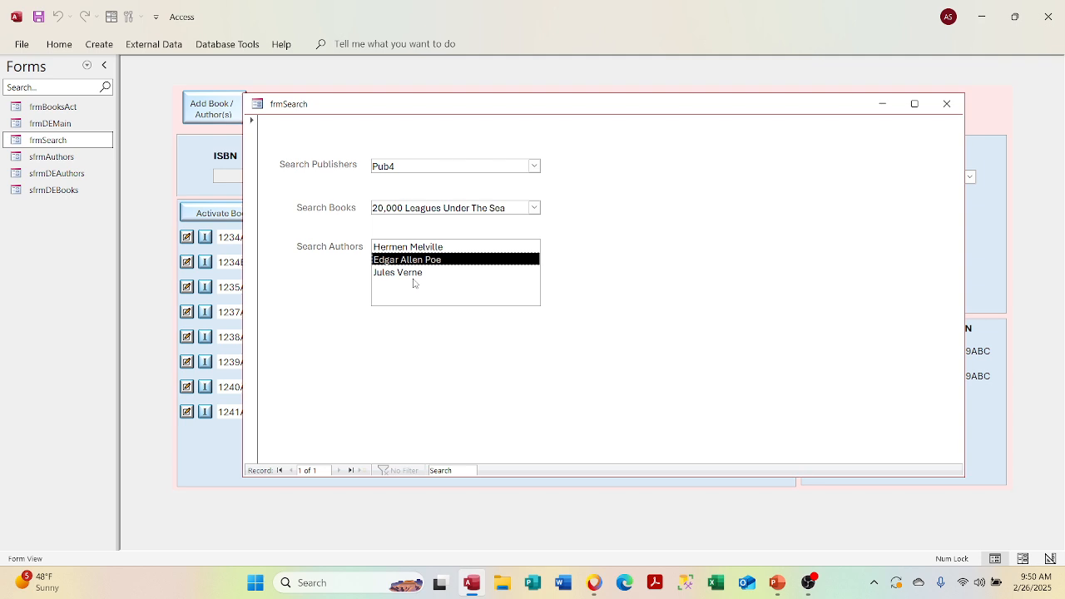
{"action": "left_click", "coordinate": [418, 248]}
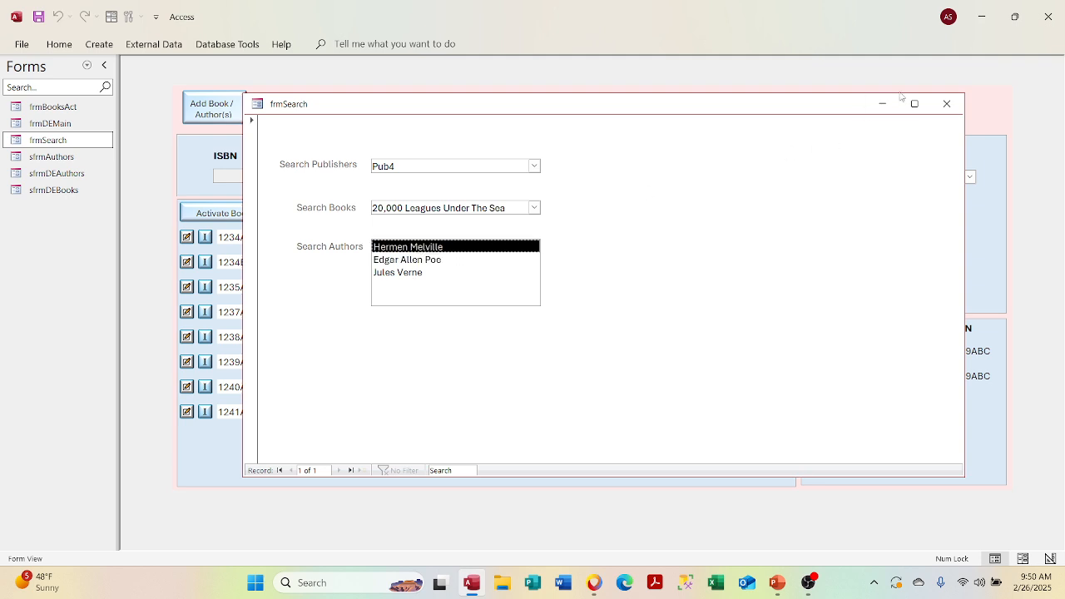
{"action": "left_click", "coordinate": [946, 103]}
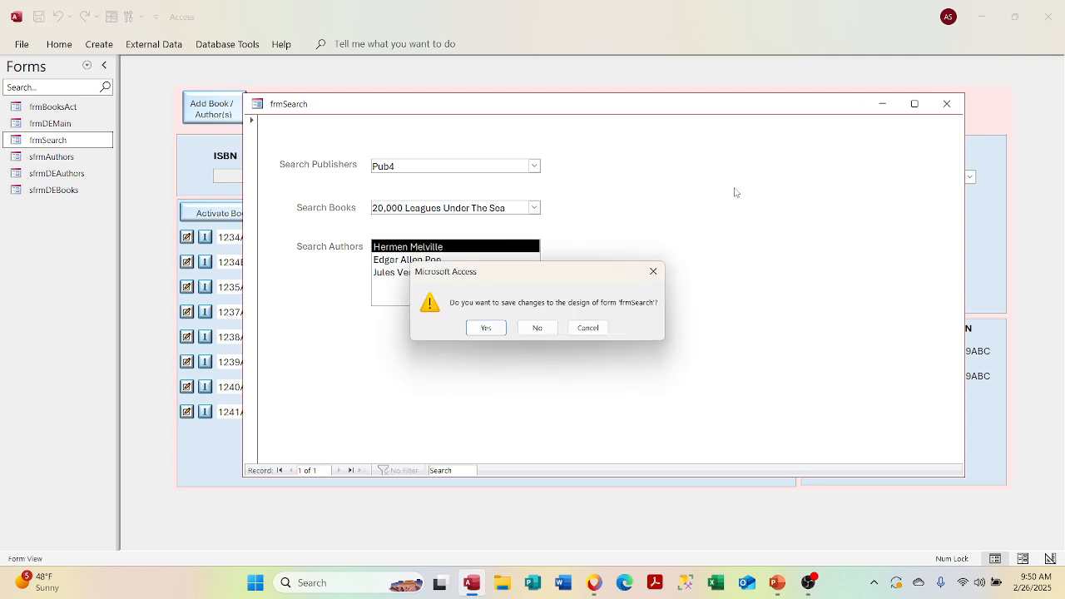
{"action": "left_click", "coordinate": [537, 329]}
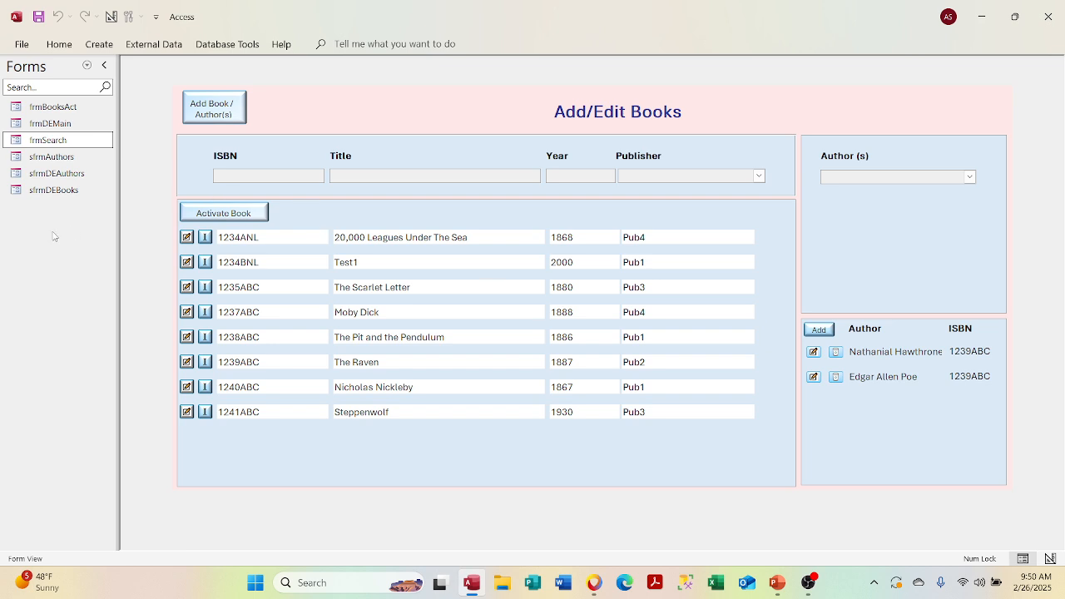
Reopen frmSearch in Design View, examine the data properties of its authors, books and publishers combo boxes, and close it.
{"action": "left_click", "coordinate": [87, 67]}
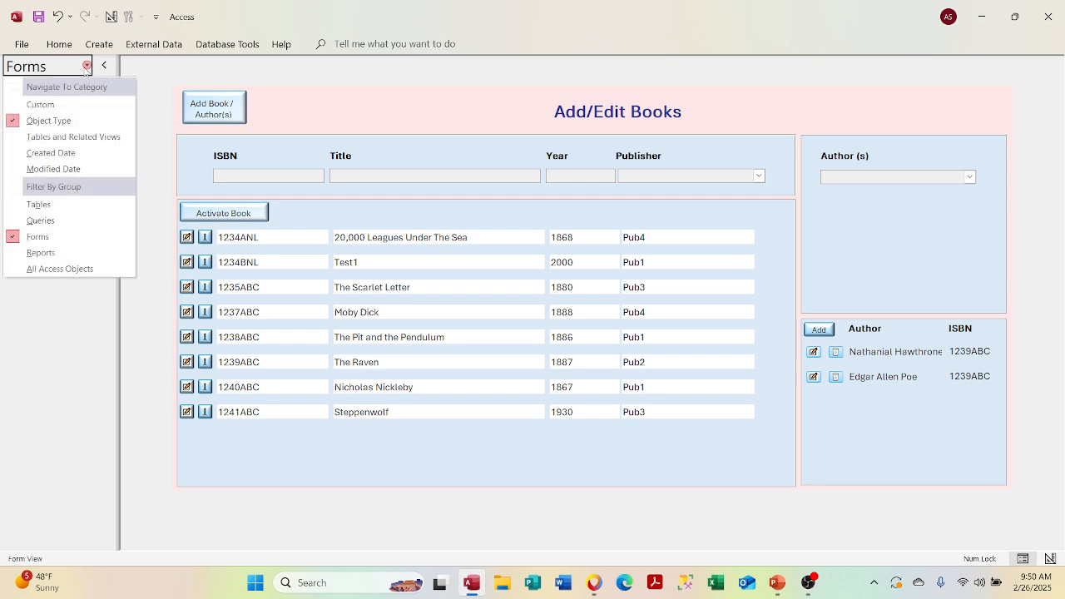
{"action": "left_click", "coordinate": [47, 306]}
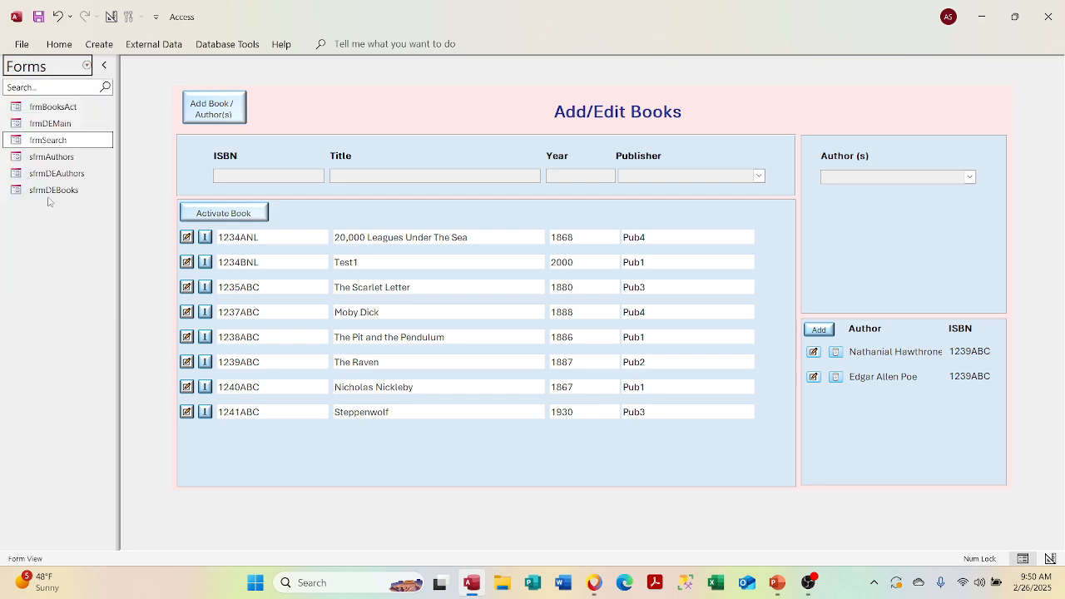
{"action": "right_click", "coordinate": [63, 143]}
{"action": "left_click", "coordinate": [137, 193]}
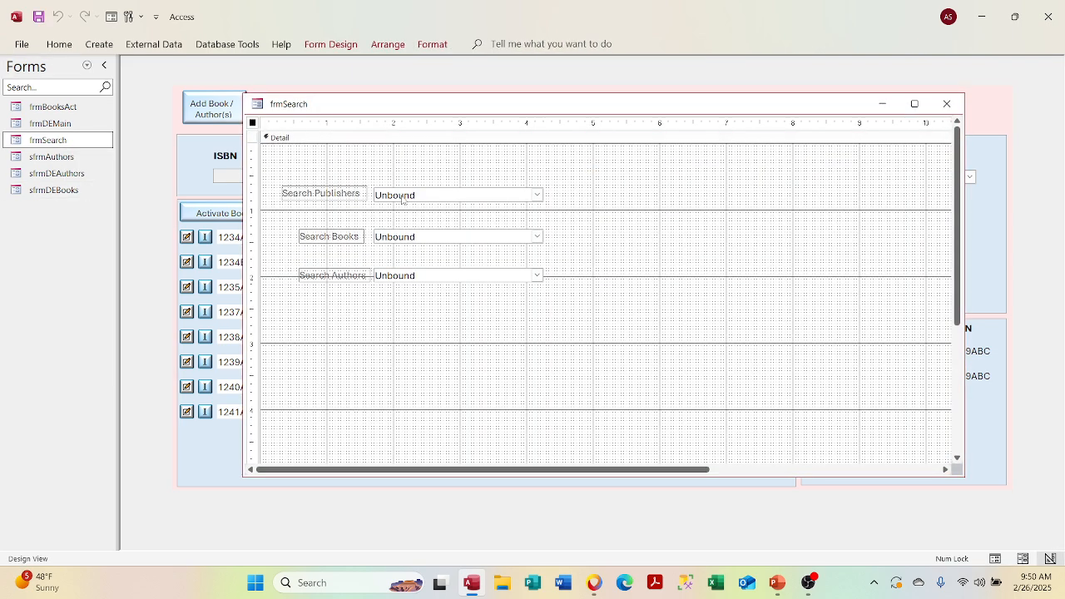
{"action": "right_click", "coordinate": [430, 280]}
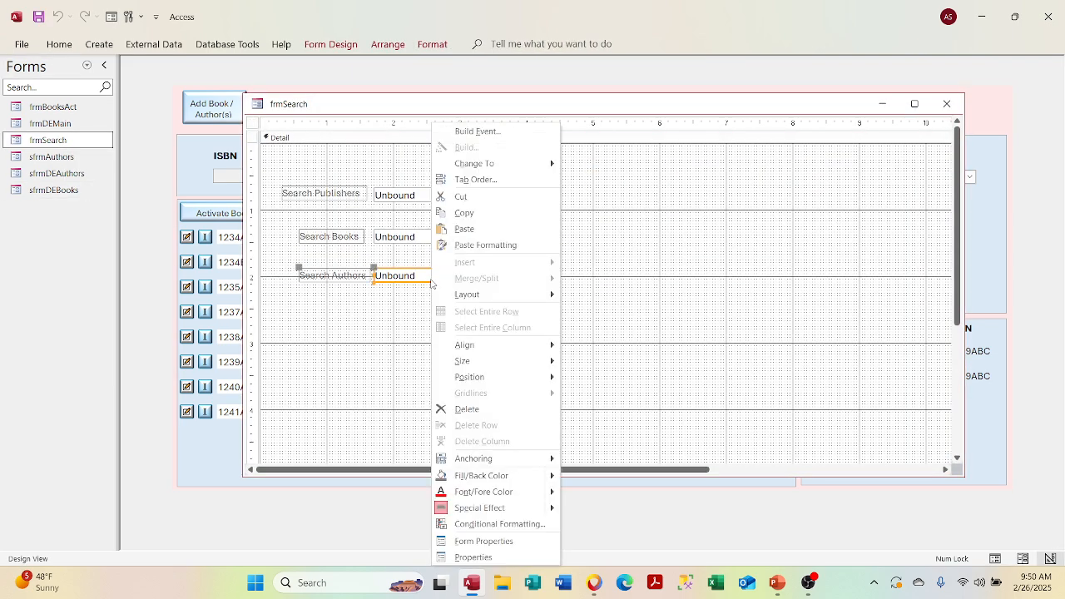
{"action": "left_click", "coordinate": [453, 561]}
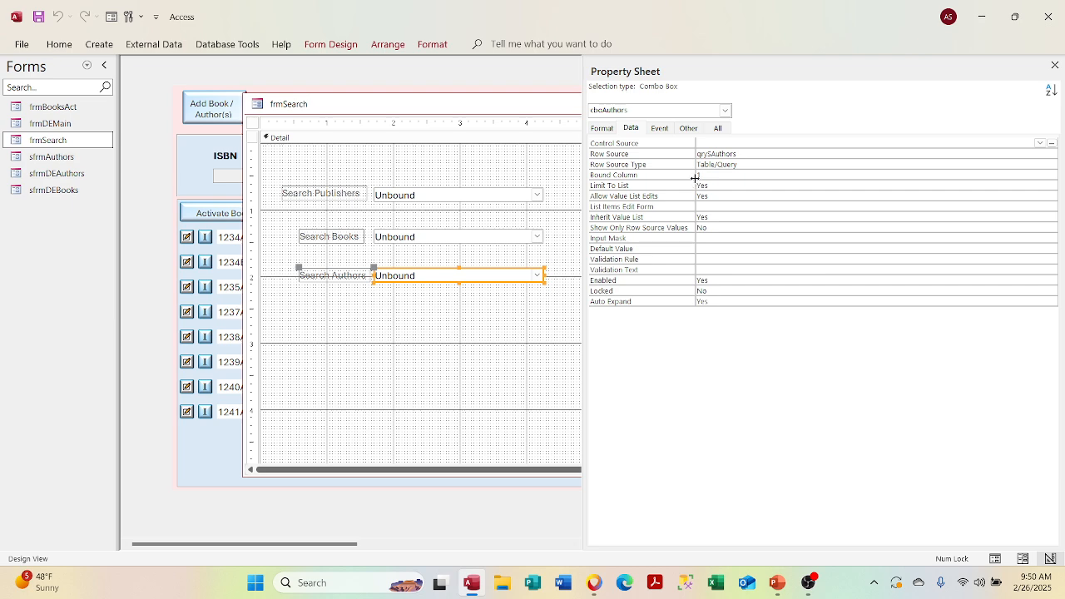
{"action": "left_click", "coordinate": [475, 236]}
{"action": "left_click", "coordinate": [468, 196]}
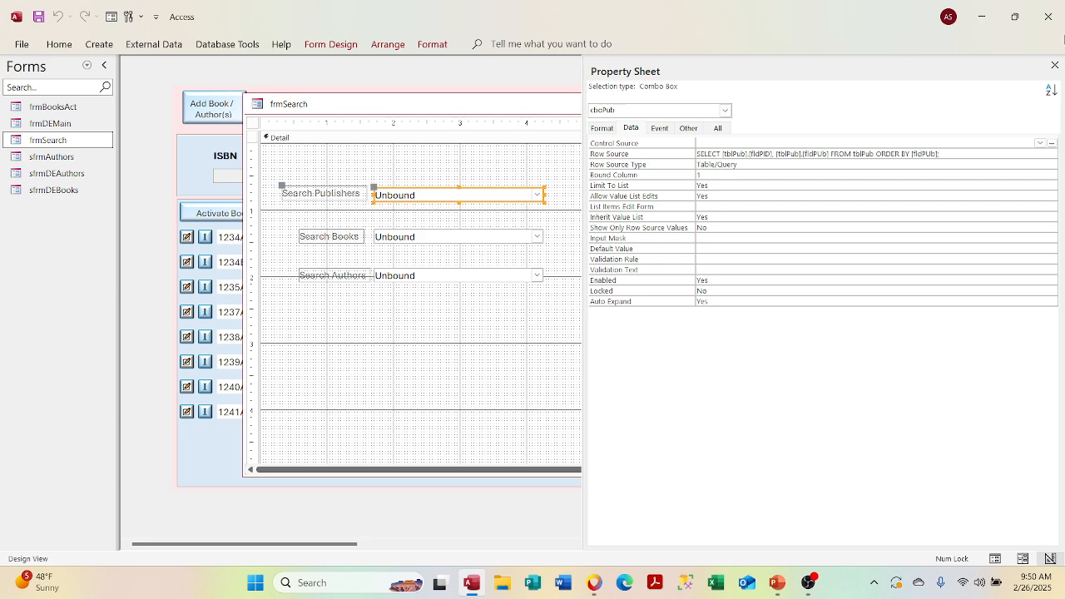
{"action": "left_click", "coordinate": [1054, 65]}
{"action": "left_click", "coordinate": [947, 104]}
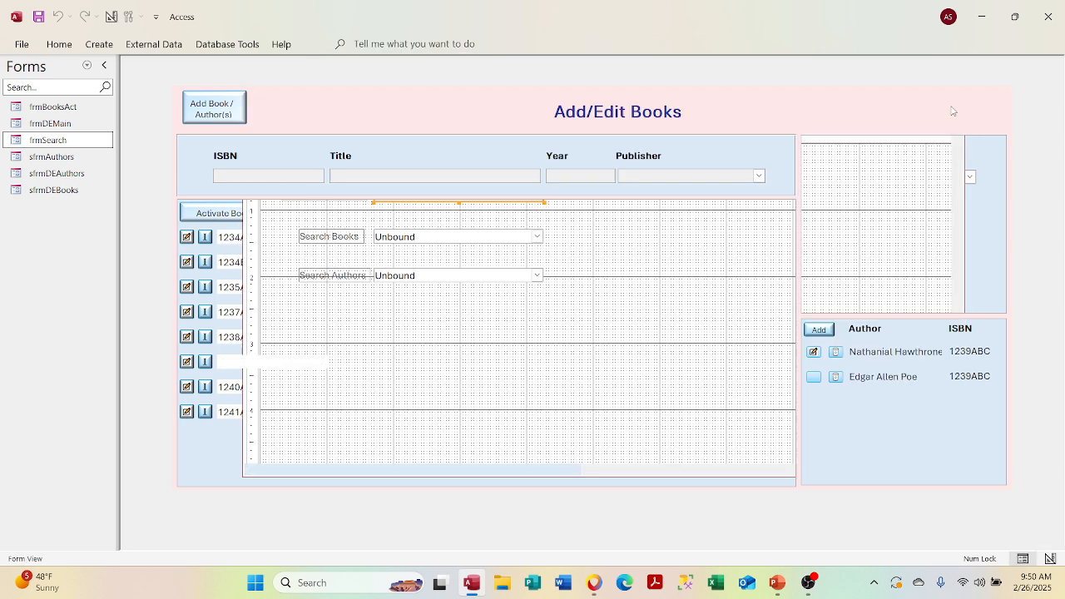
Show the database's queries and try running qrySBooks and qrySAuthors, cancelling the parameter entry for each.
{"action": "left_click", "coordinate": [86, 66]}
{"action": "left_click", "coordinate": [51, 221]}
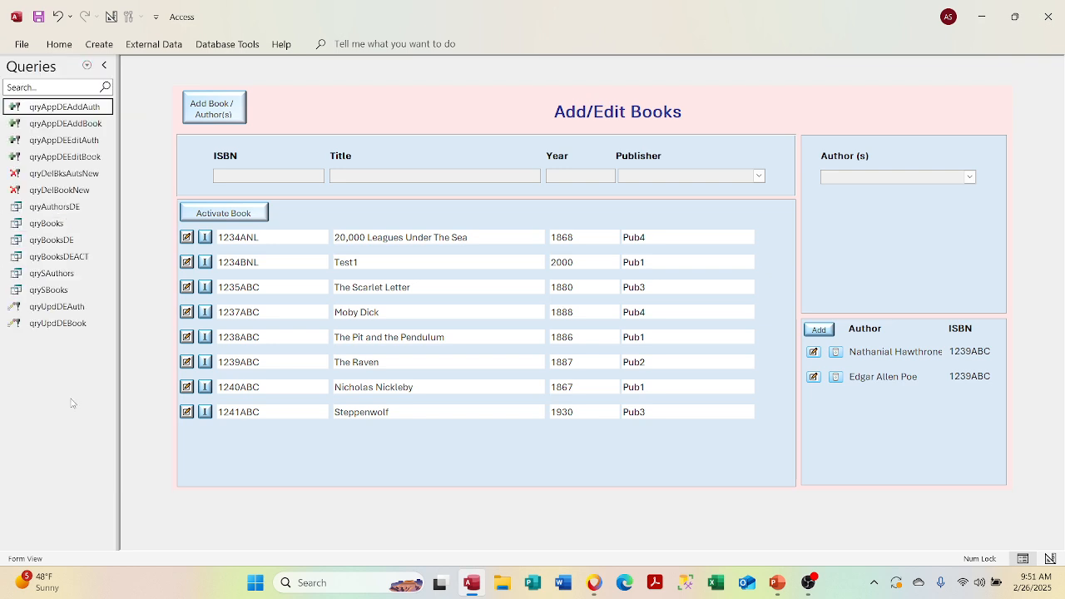
{"action": "double_click", "coordinate": [54, 290]}
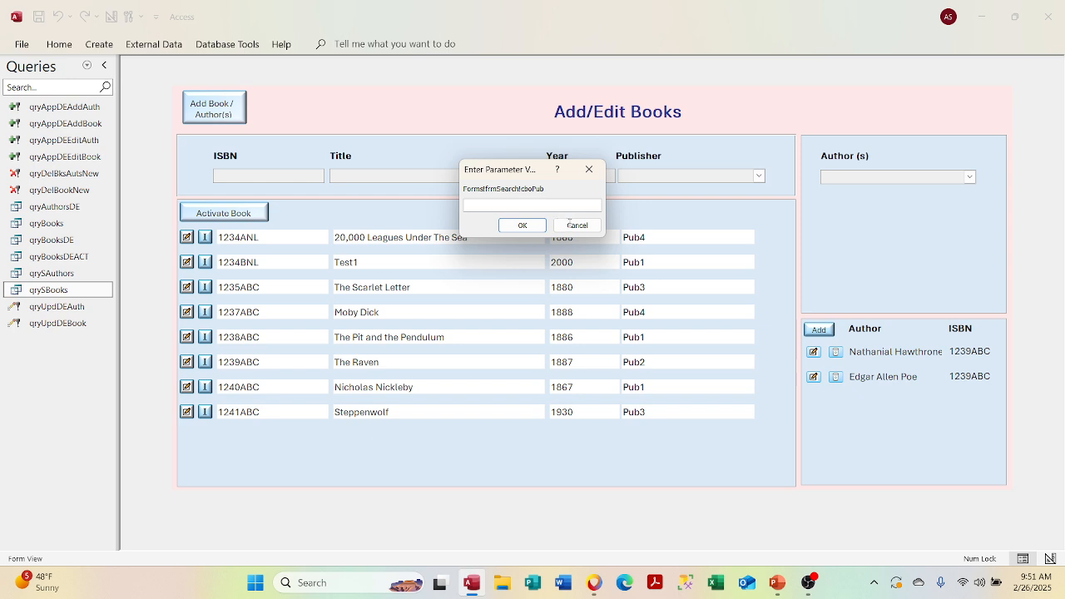
{"action": "left_click", "coordinate": [575, 225]}
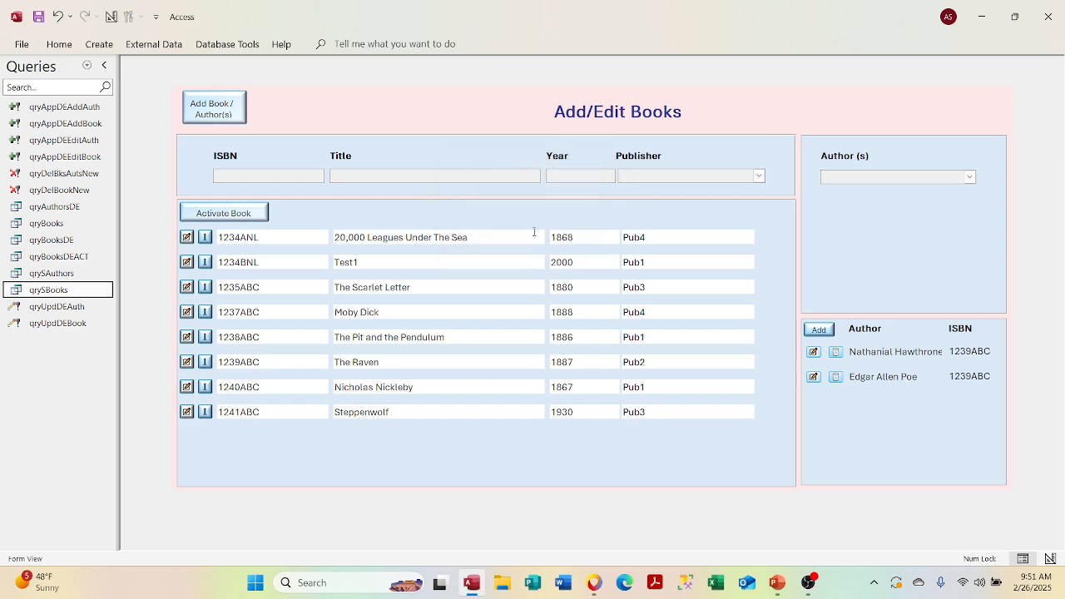
{"action": "double_click", "coordinate": [65, 274]}
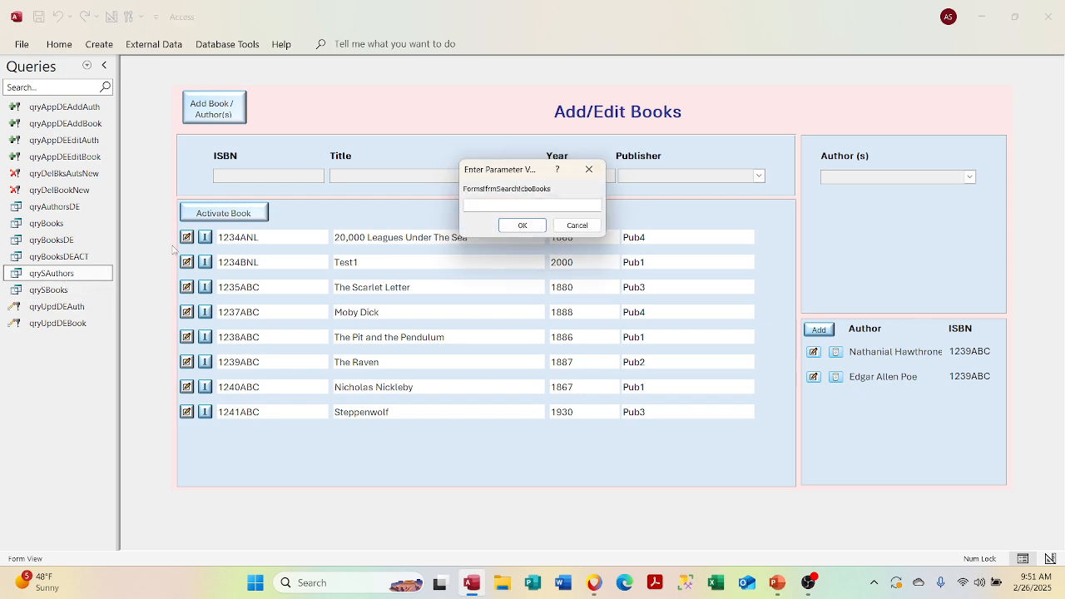
{"action": "left_click", "coordinate": [566, 222]}
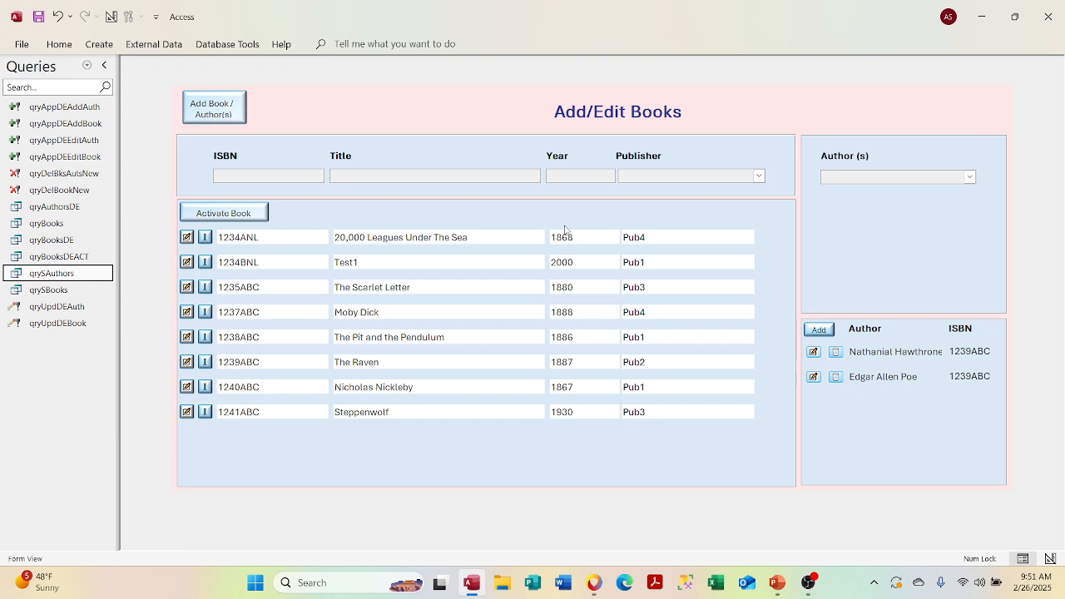
Open qrySAuthors in Design View and widen the FK_ISBN column to fit its full criteria.
{"action": "right_click", "coordinate": [44, 280]}
{"action": "left_click", "coordinate": [59, 309]}
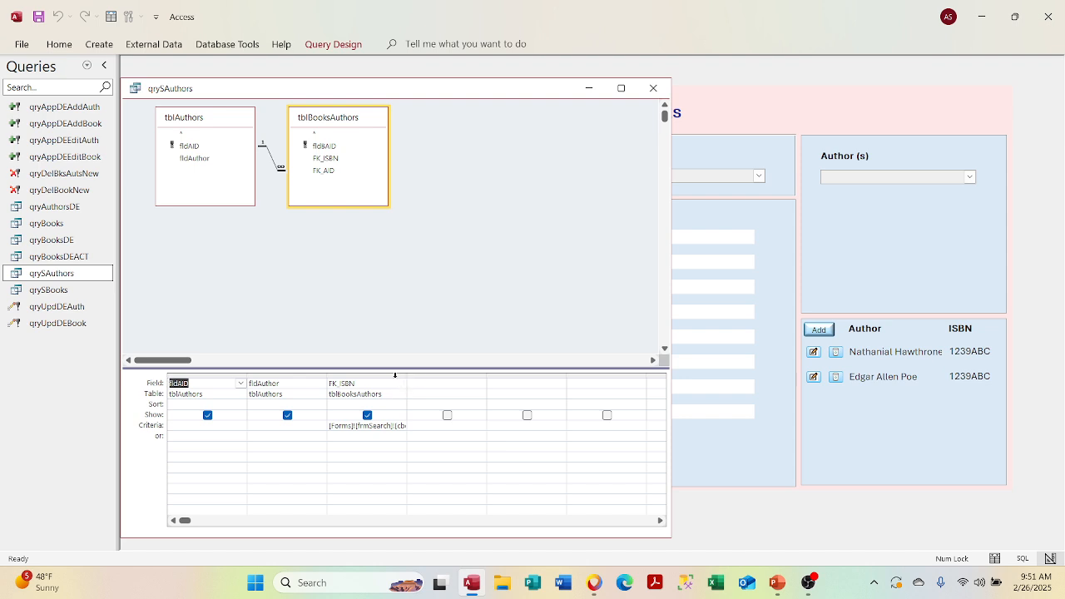
{"action": "double_click", "coordinate": [406, 377]}
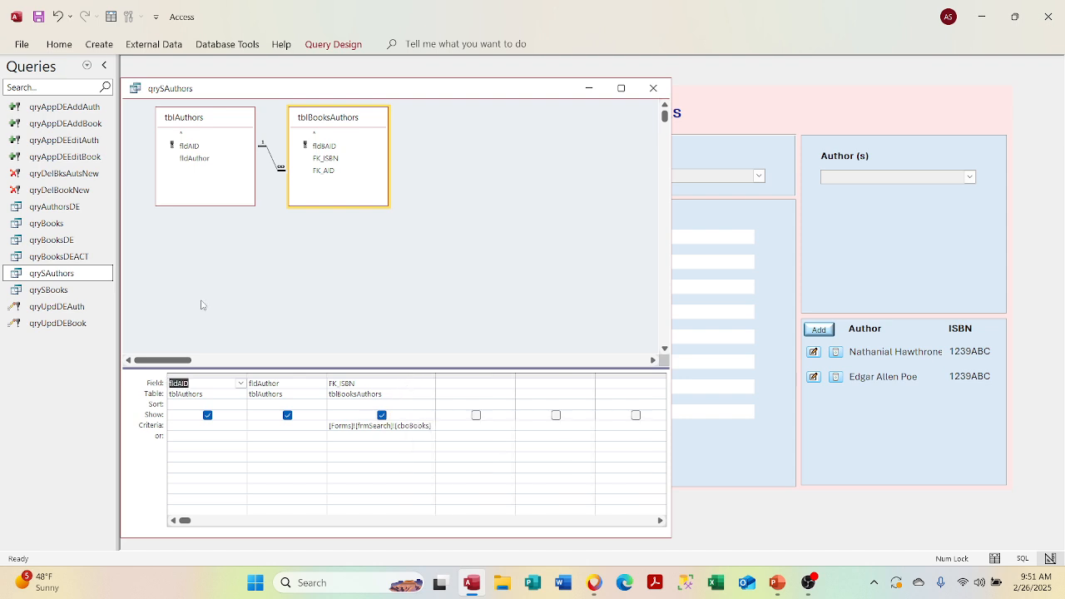
Open qrySBooks in Design View, widen the FK_PUB column to fit its full criteria, and close the query.
{"action": "right_click", "coordinate": [79, 291]}
{"action": "left_click", "coordinate": [94, 317]}
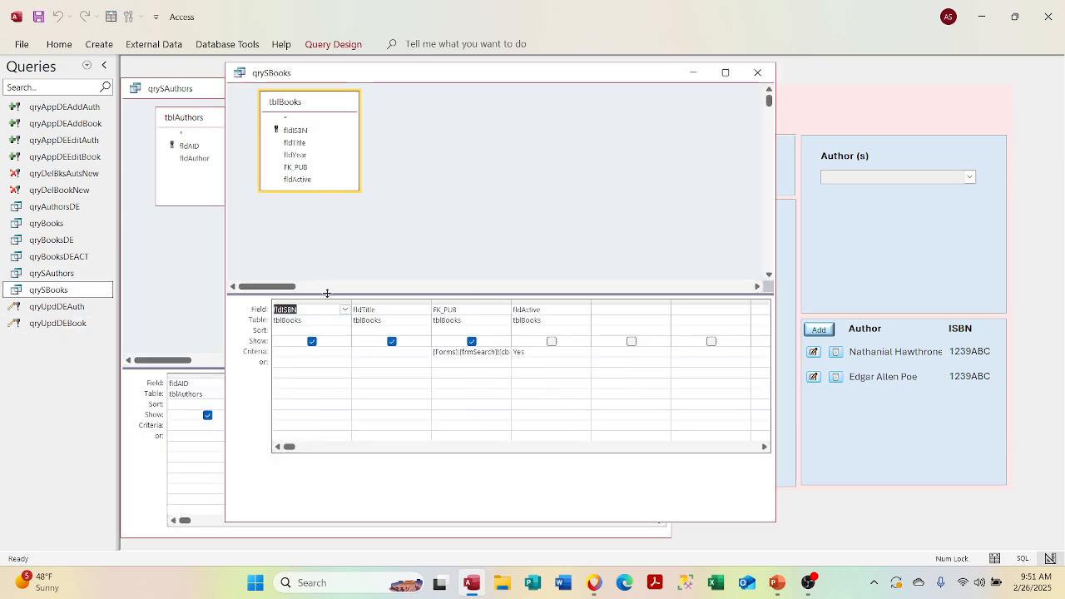
{"action": "double_click", "coordinate": [510, 302]}
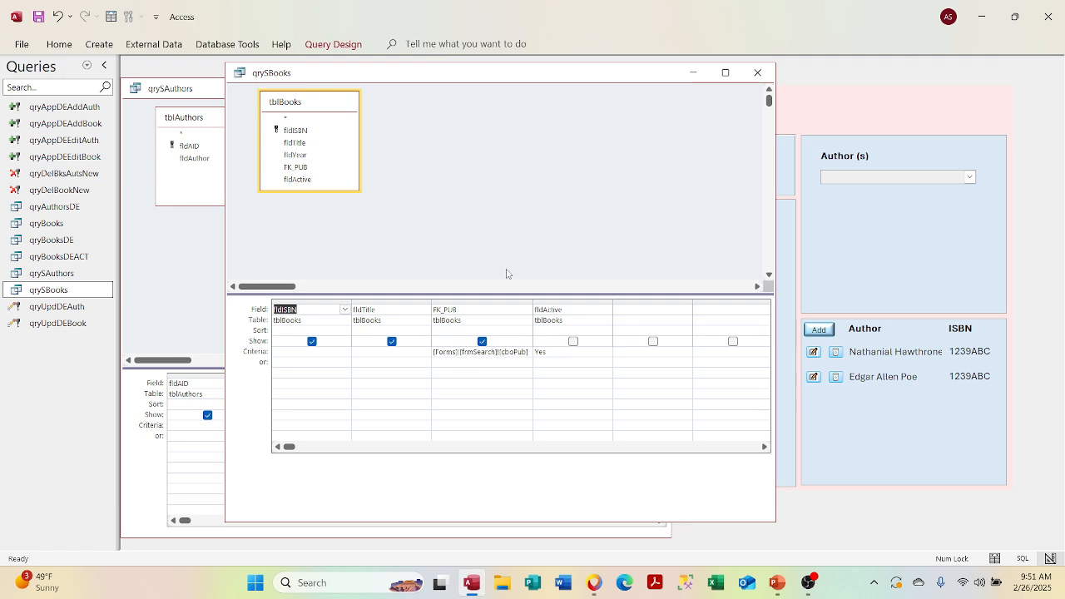
{"action": "left_click", "coordinate": [756, 72]}
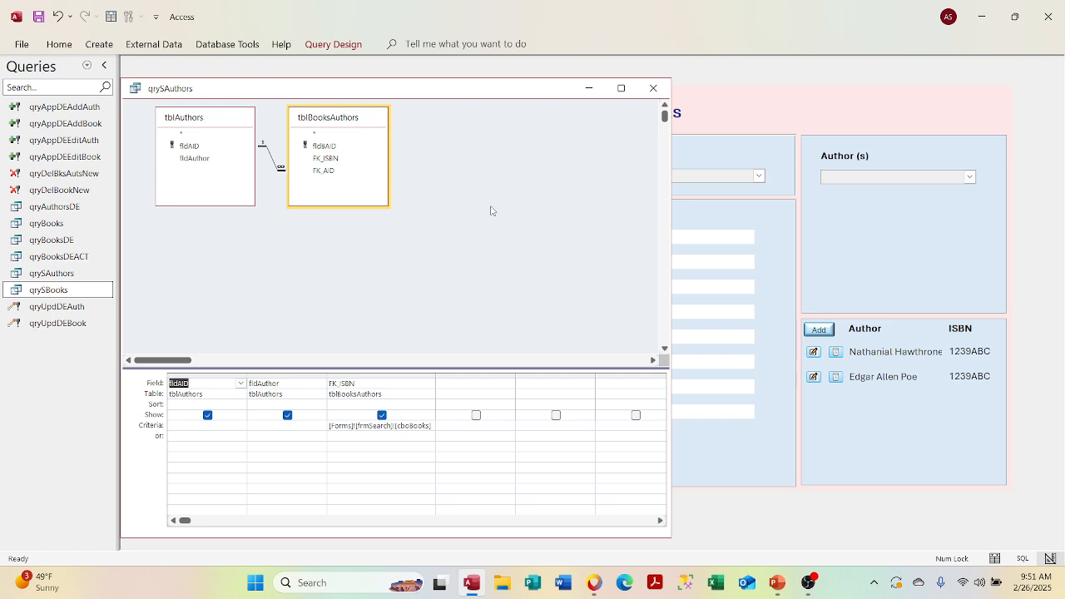
Close the qrySAuthors design, show the database's forms, and open frmSearch in Form View.
{"action": "left_click", "coordinate": [654, 88]}
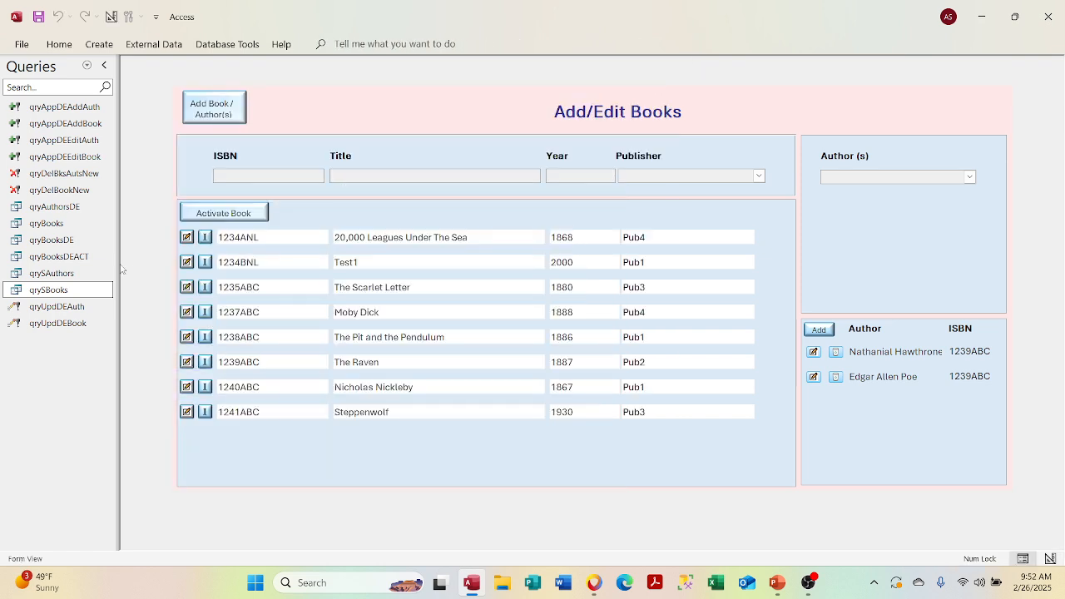
{"action": "left_click", "coordinate": [87, 65]}
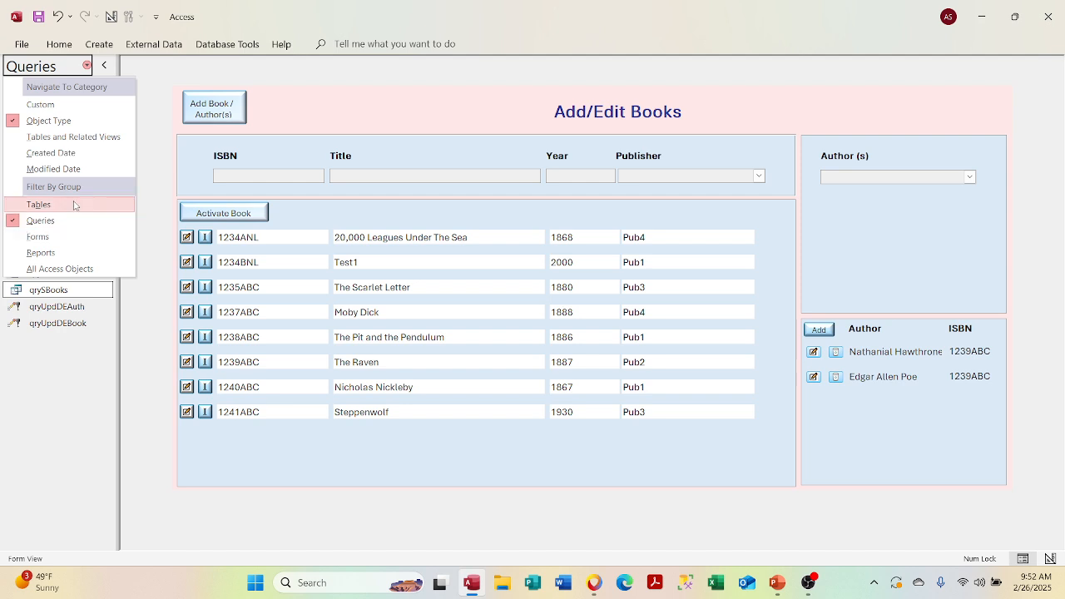
{"action": "left_click", "coordinate": [66, 237]}
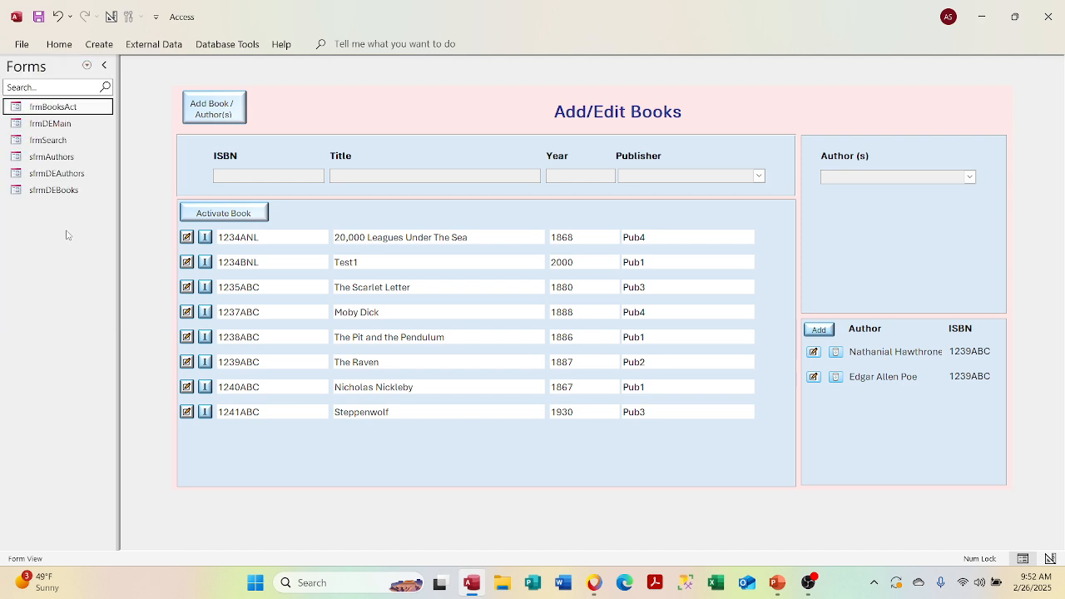
{"action": "left_click", "coordinate": [66, 142]}
{"action": "double_click", "coordinate": [67, 142]}
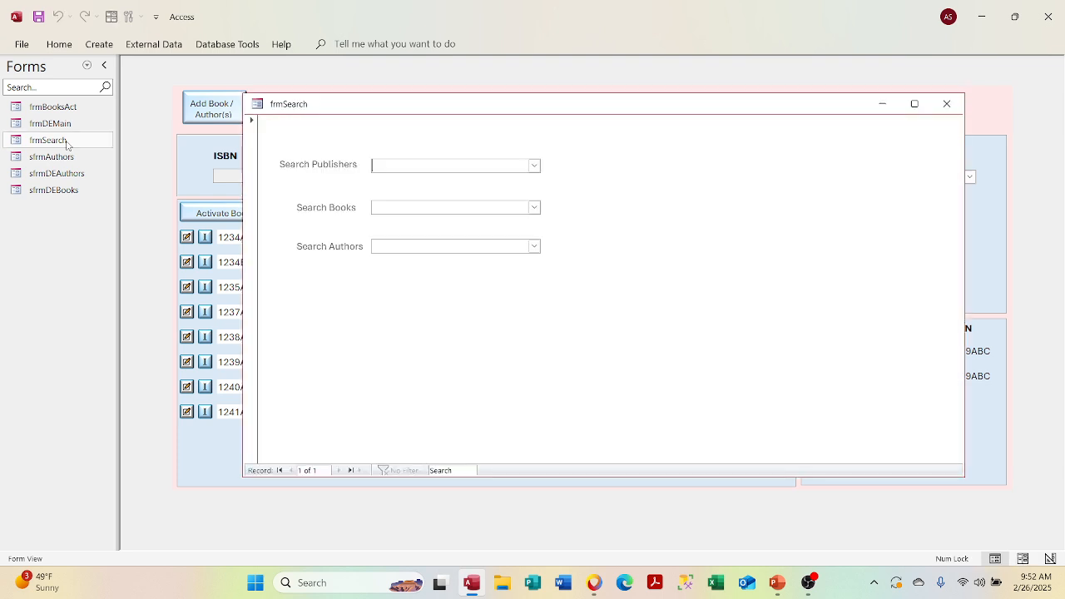
Show the database's queries, run qrySBooks with no publisher chosen in frmSearch, and close its datasheet.
{"action": "left_click", "coordinate": [86, 69]}
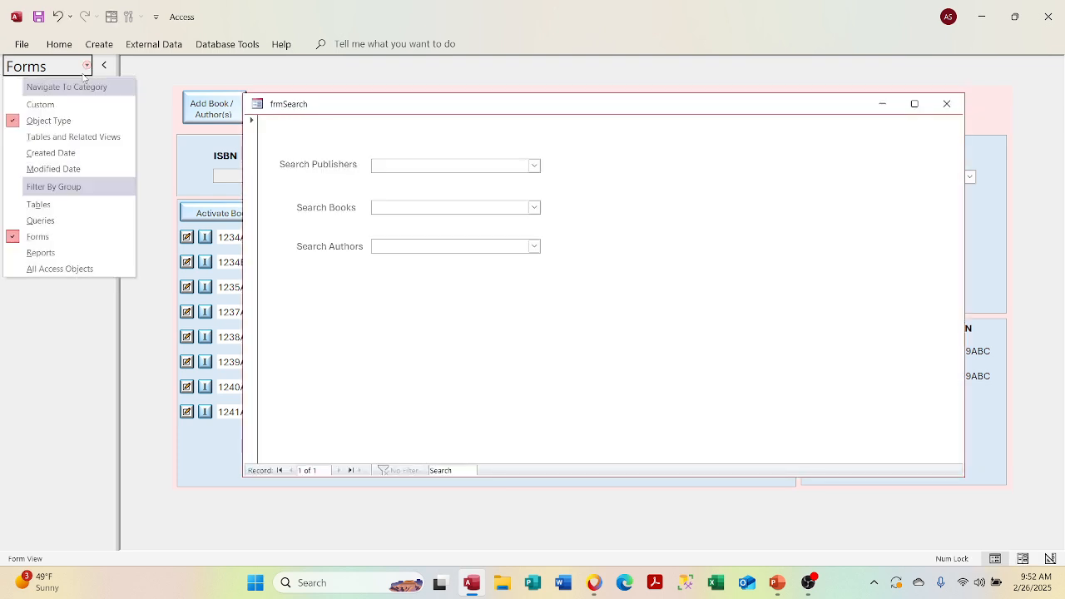
{"action": "left_click", "coordinate": [86, 217]}
{"action": "left_click", "coordinate": [71, 293]}
{"action": "double_click", "coordinate": [71, 293]}
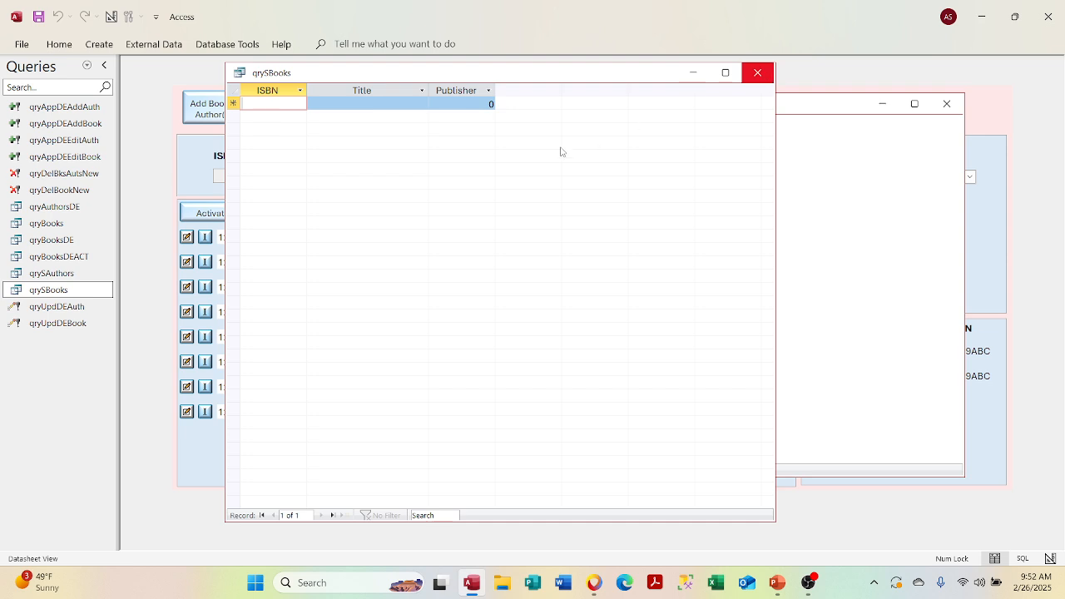
{"action": "left_click", "coordinate": [755, 73]}
Choose Pub4 in the Search Publishers box, run qrySBooks to inspect the filtered books, and close it.
{"action": "left_click", "coordinate": [533, 165]}
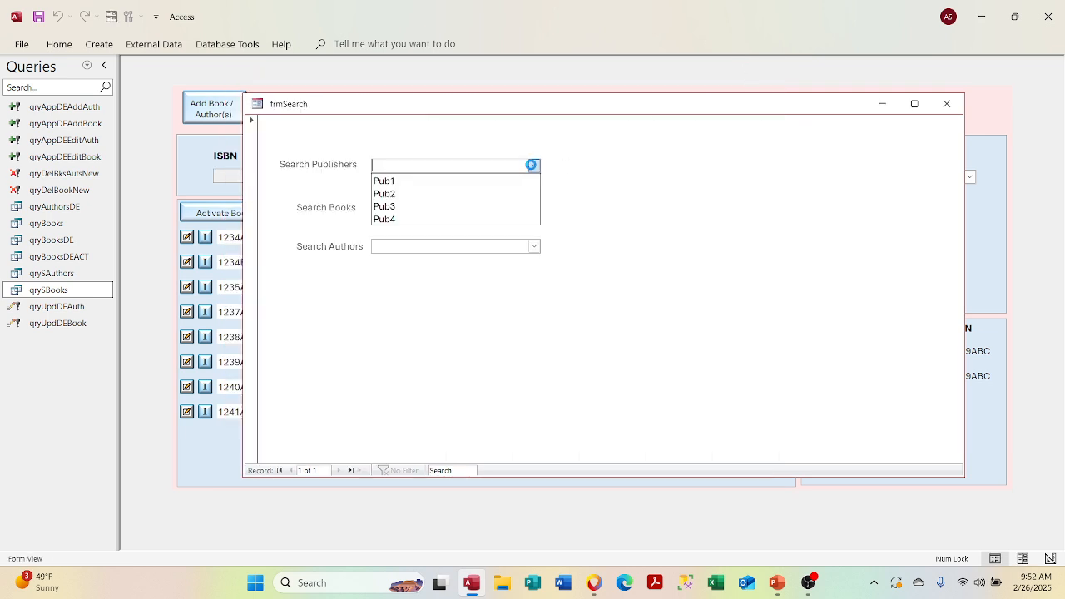
{"action": "left_click", "coordinate": [511, 216]}
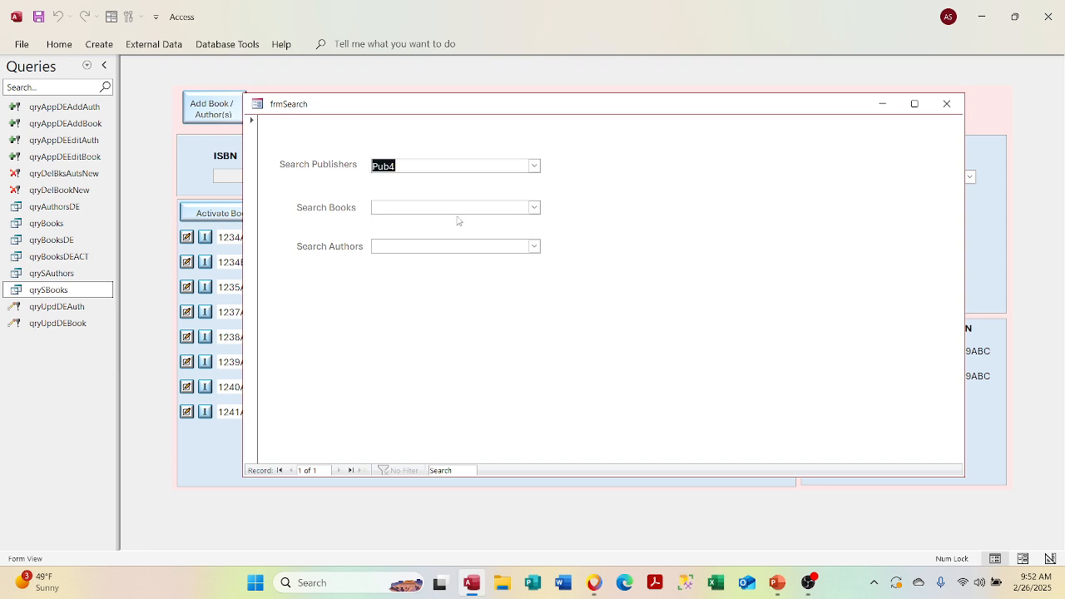
{"action": "double_click", "coordinate": [48, 291]}
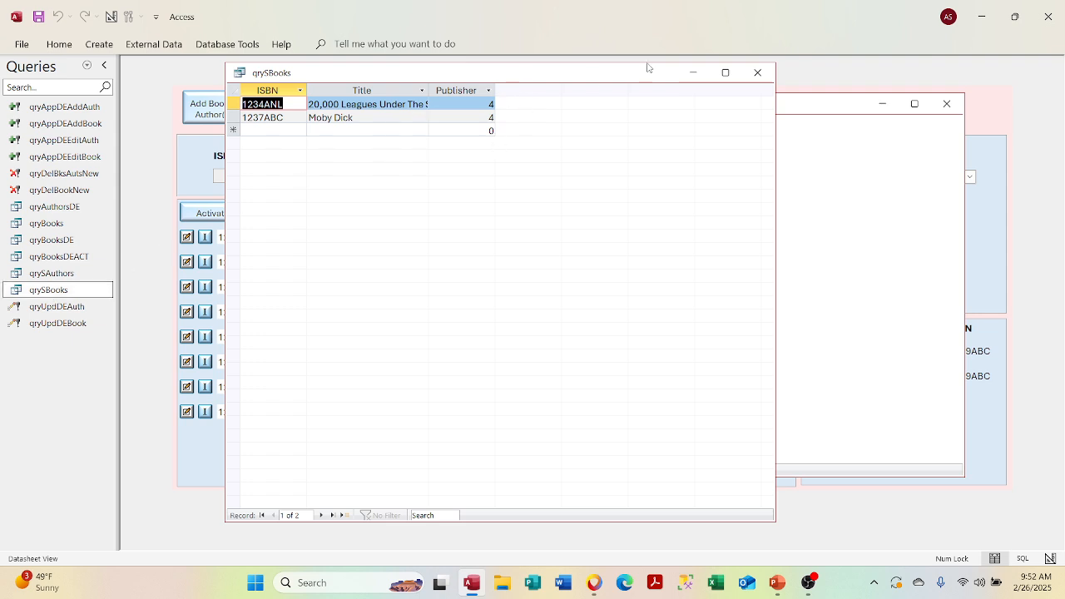
{"action": "left_click", "coordinate": [757, 72]}
Change the publisher search to Pub2, rerun qrySBooks to inspect the matching books, and close it.
{"action": "left_click", "coordinate": [534, 166]}
{"action": "left_click", "coordinate": [518, 193]}
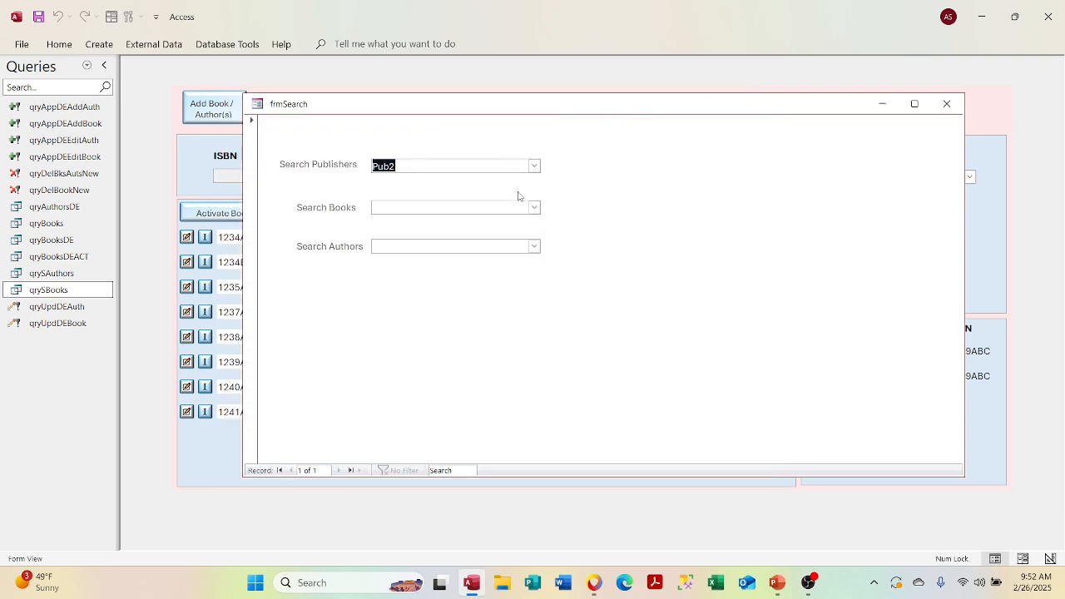
{"action": "double_click", "coordinate": [71, 296]}
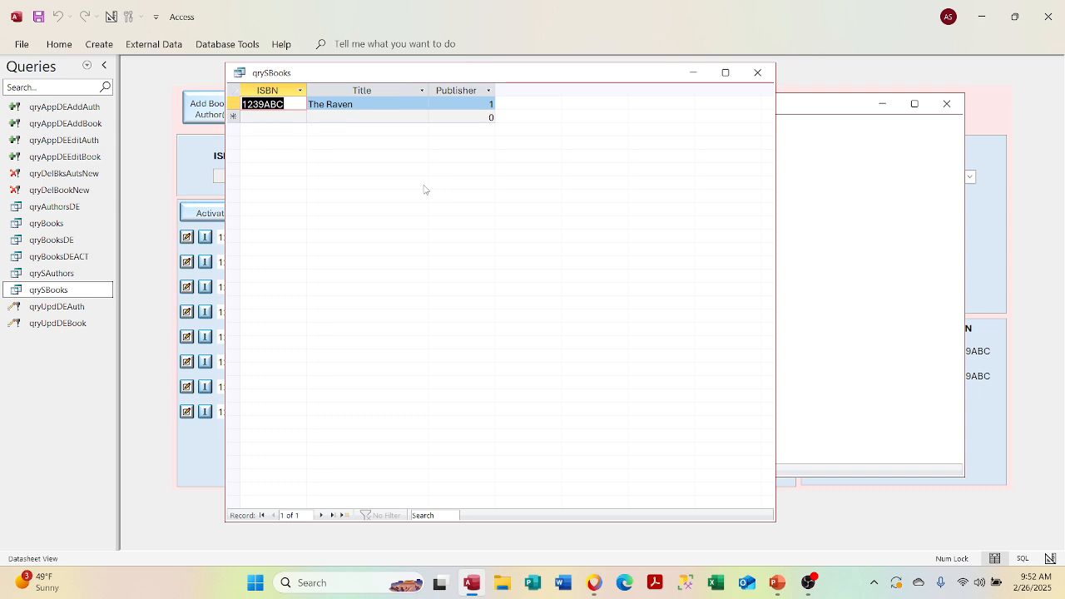
{"action": "left_click", "coordinate": [757, 73]}
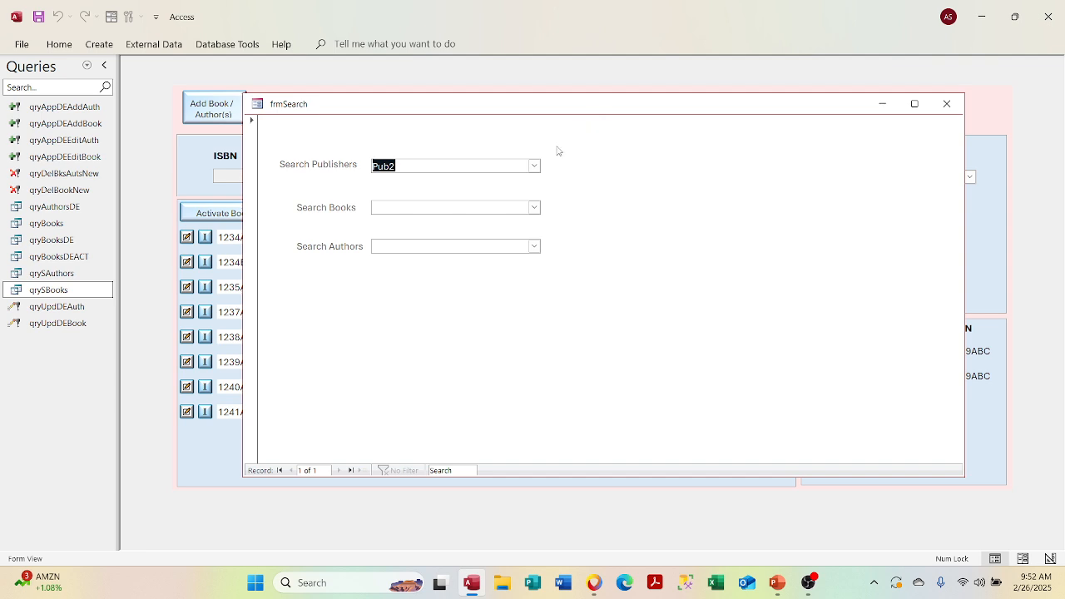
Choose The Raven in Search Books, check its authors by running and closing qrySAuthors, and select Nathanial Hawthrone in Search Authors.
{"action": "left_click", "coordinate": [533, 207]}
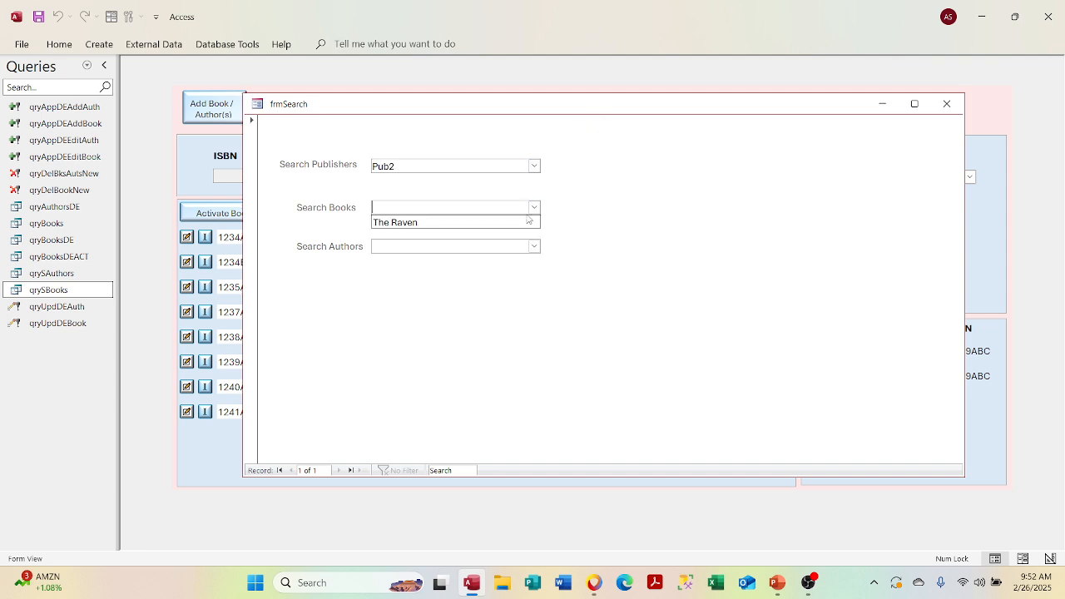
{"action": "left_click", "coordinate": [527, 220]}
{"action": "double_click", "coordinate": [61, 277]}
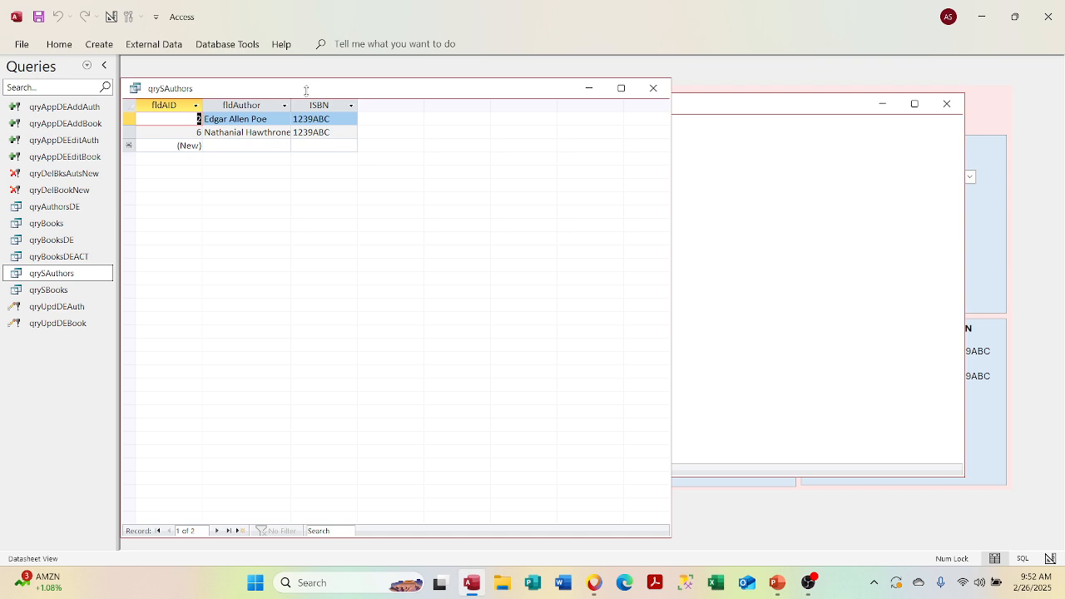
{"action": "left_click_drag", "start_coordinate": [306, 96], "coordinate": [671, 93]}
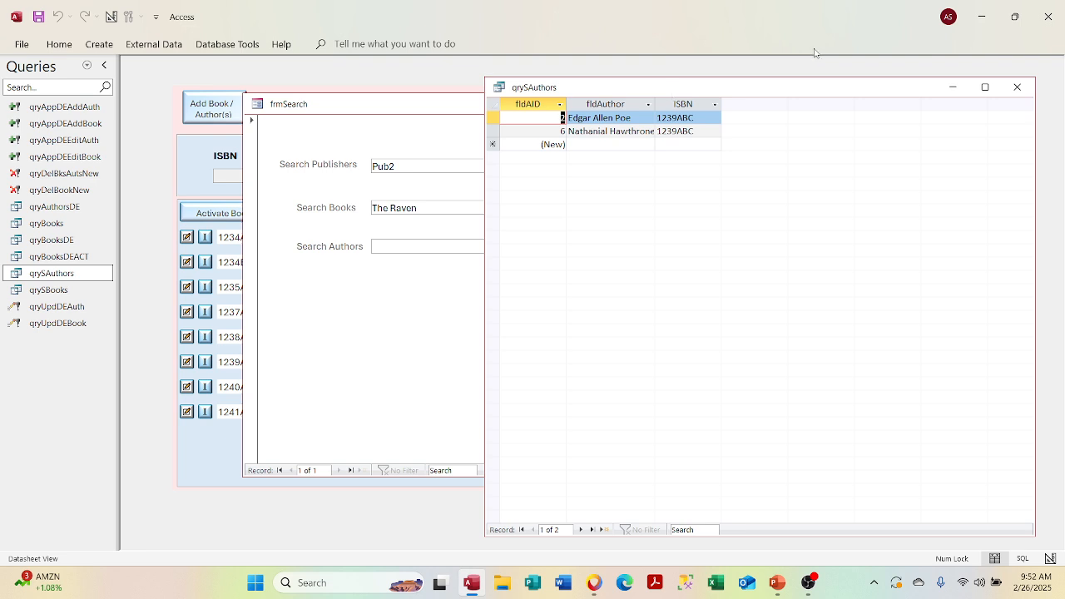
{"action": "left_click", "coordinate": [1017, 87]}
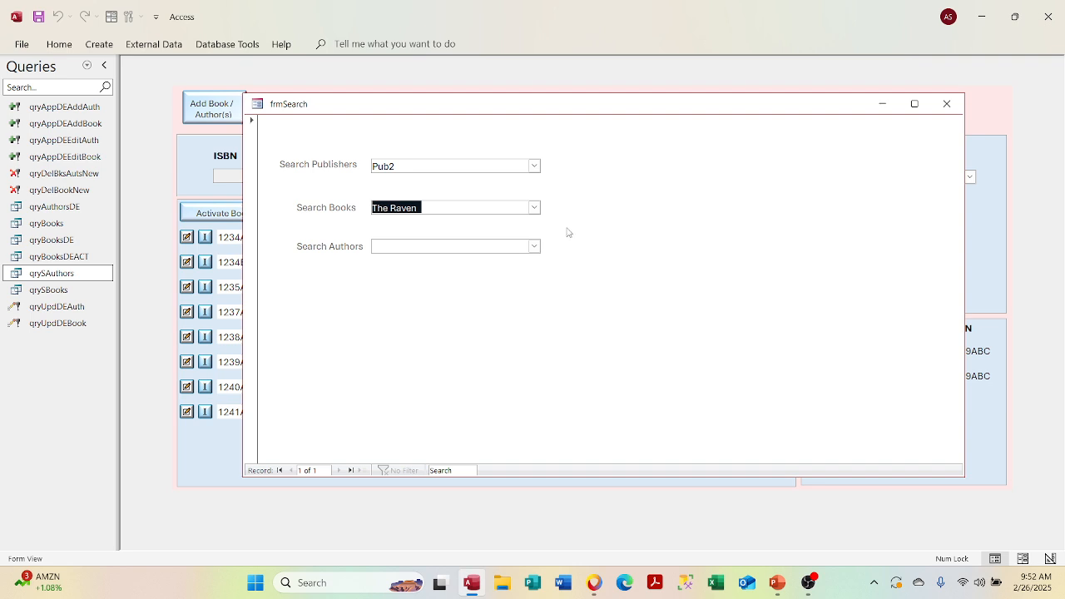
{"action": "left_click", "coordinate": [533, 246]}
{"action": "left_click", "coordinate": [498, 275]}
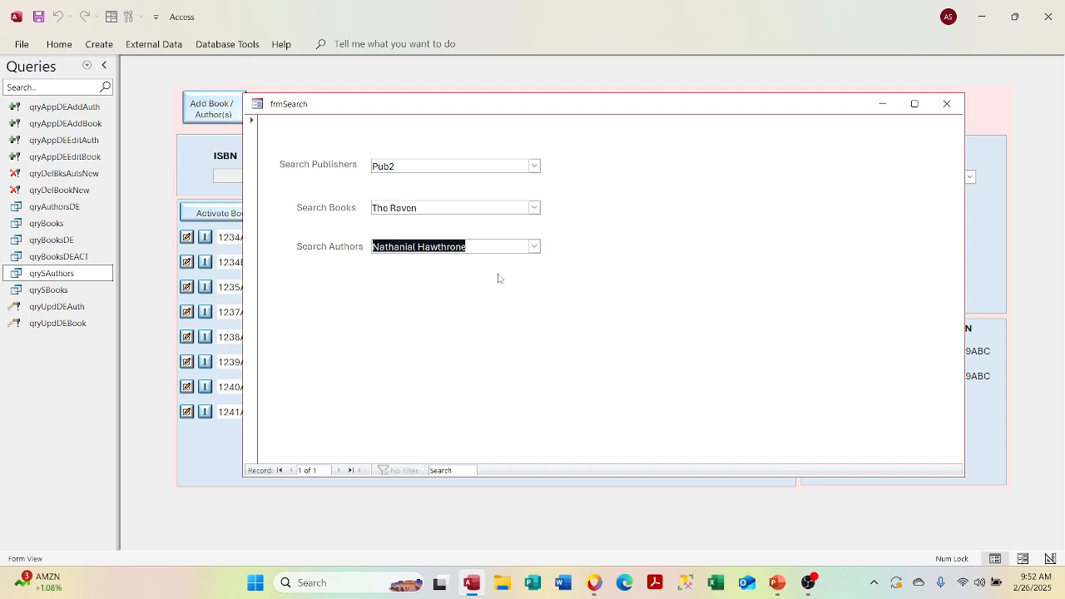
Close frmSearch and try running qrySAuthors without the form open, cancelling the parameter entry.
{"action": "left_click", "coordinate": [947, 103]}
{"action": "double_click", "coordinate": [99, 273]}
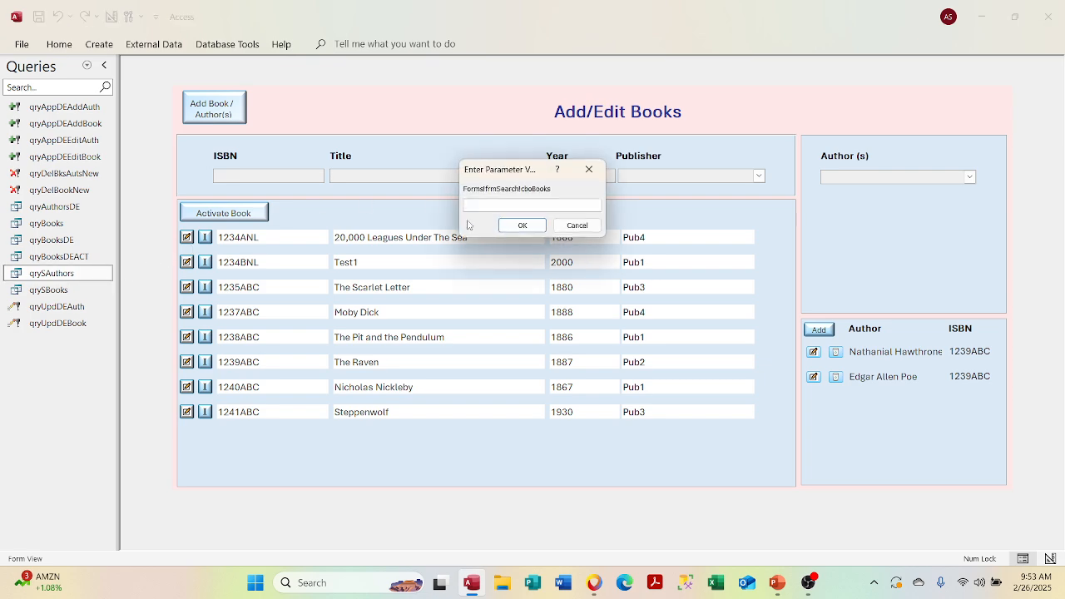
{"action": "left_click", "coordinate": [568, 226]}
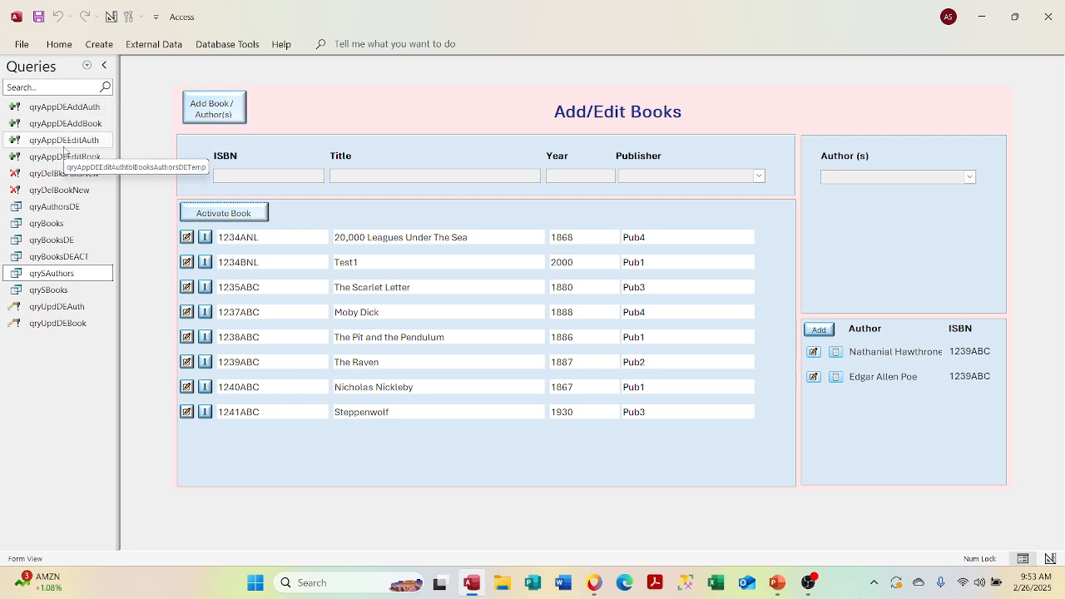
Open the append query qryAppDEAddAuth in Design View, examine its source and append fields, and close it.
{"action": "right_click", "coordinate": [59, 107]}
{"action": "left_click", "coordinate": [91, 138]}
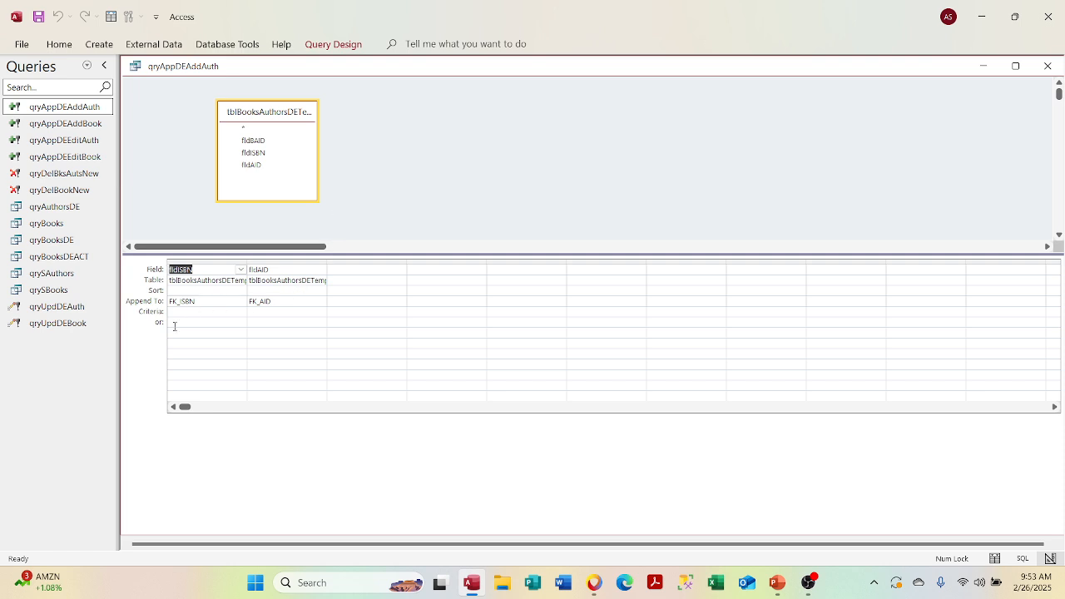
{"action": "left_click", "coordinate": [1046, 69]}
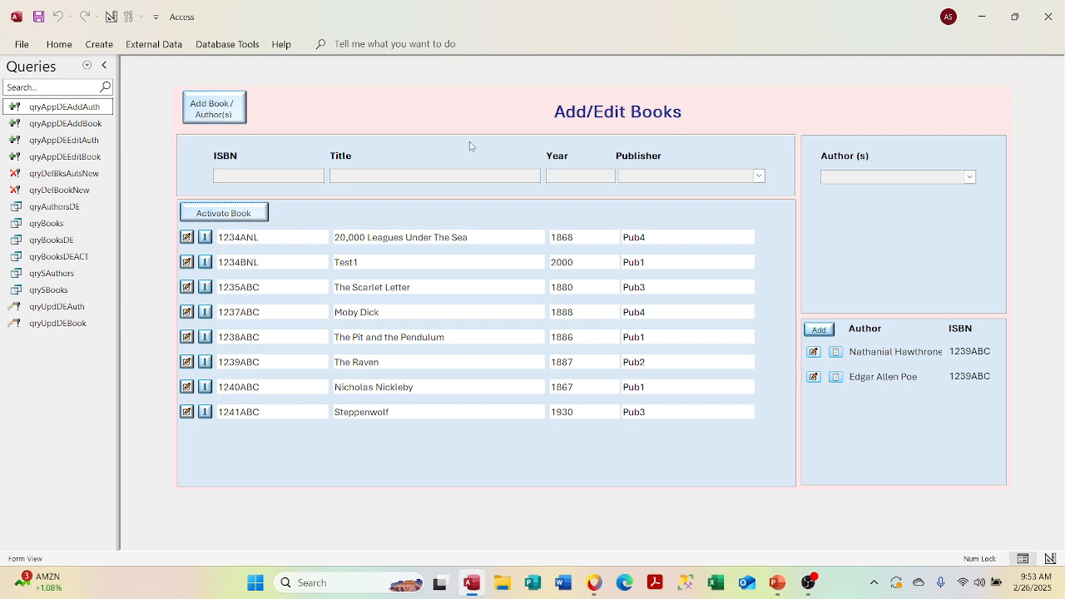
Try running the append query qryAppDEAddBook, declining the final append of rows.
{"action": "double_click", "coordinate": [89, 124]}
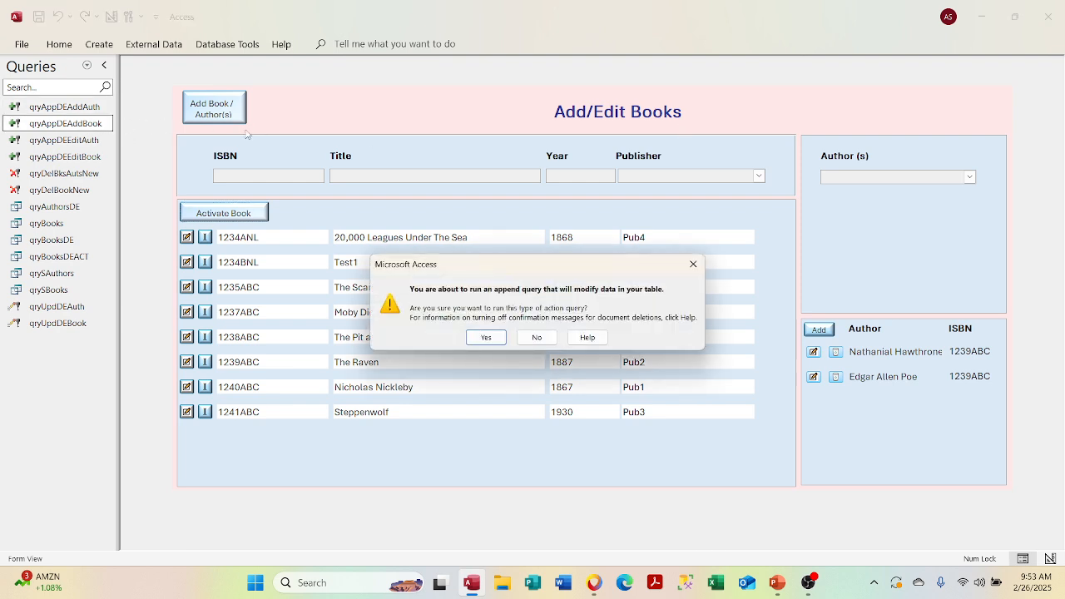
{"action": "left_click", "coordinate": [499, 337]}
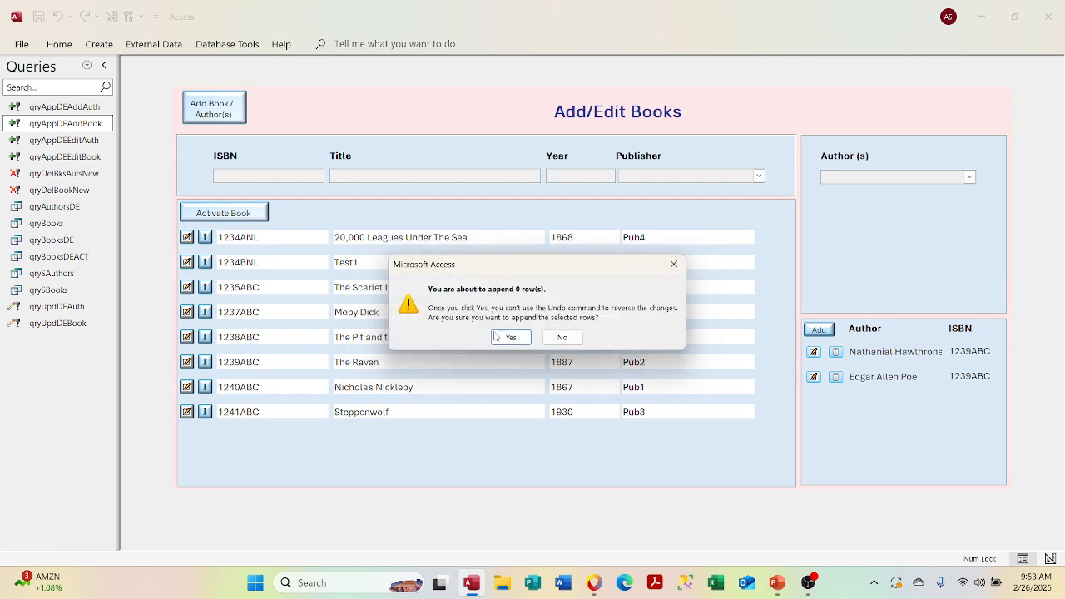
{"action": "left_click", "coordinate": [560, 336]}
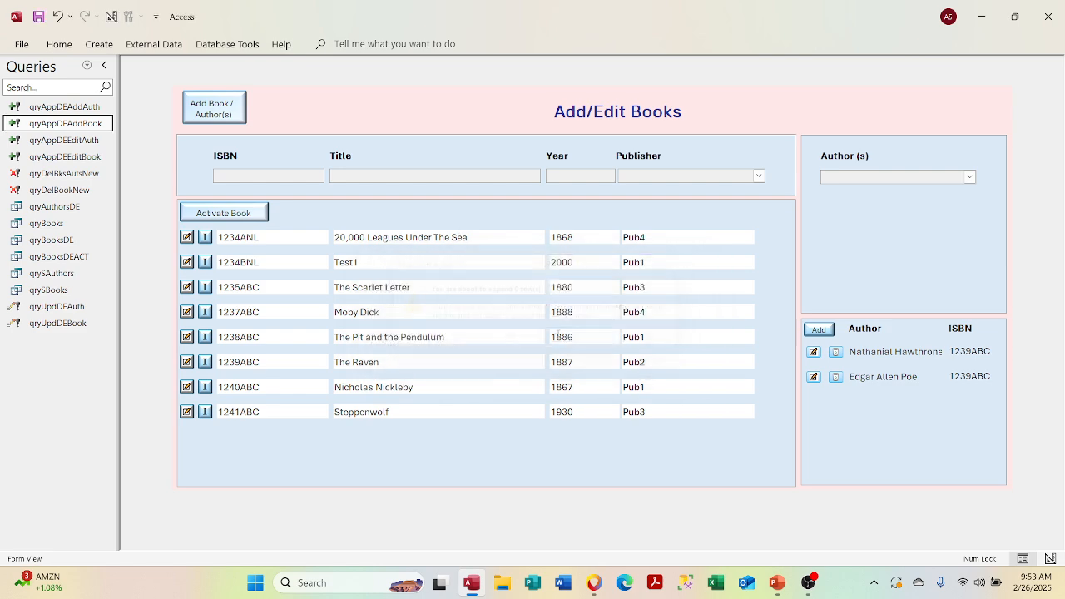
Run the append query qryAppDEAddAuth and accept its confirmations.
{"action": "double_click", "coordinate": [46, 113]}
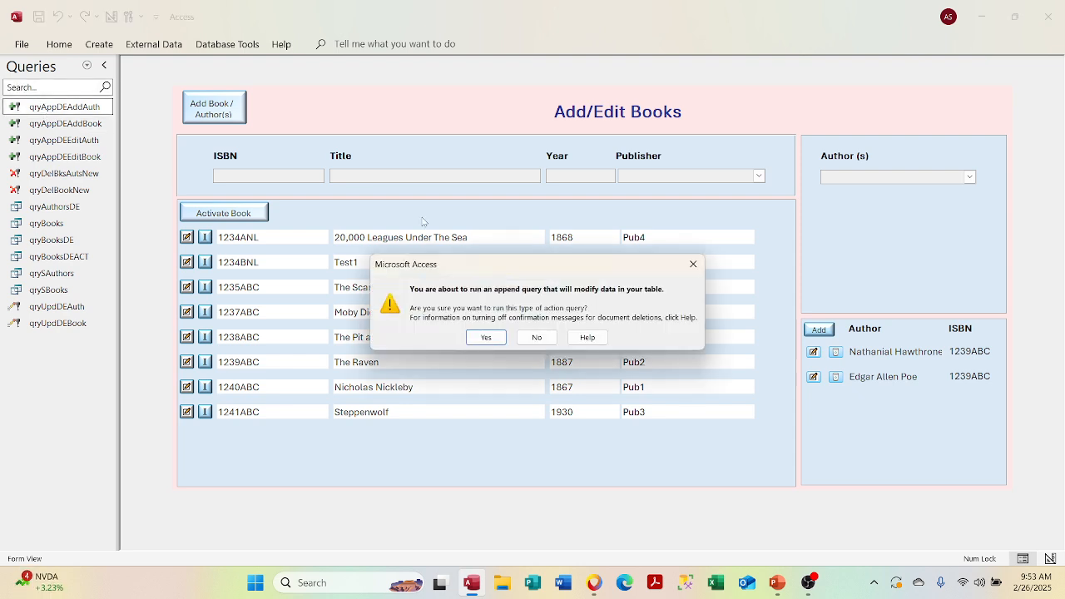
{"action": "left_click", "coordinate": [485, 335]}
{"action": "left_click", "coordinate": [511, 337]}
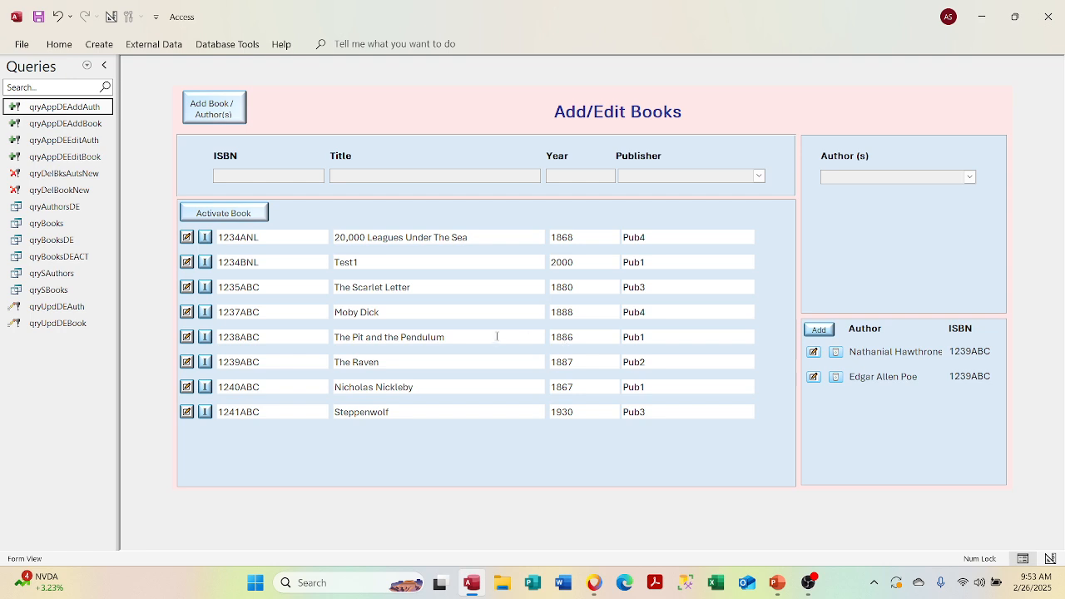
Try running the append query qryAppDEEditBook, declining the final append of rows.
{"action": "double_click", "coordinate": [62, 156]}
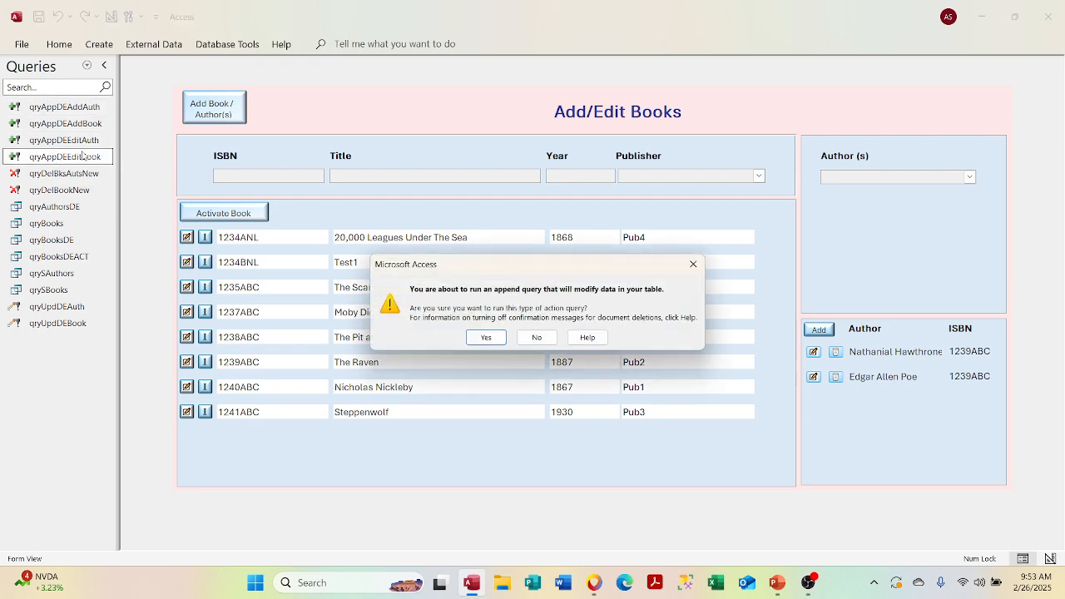
{"action": "left_click", "coordinate": [489, 339]}
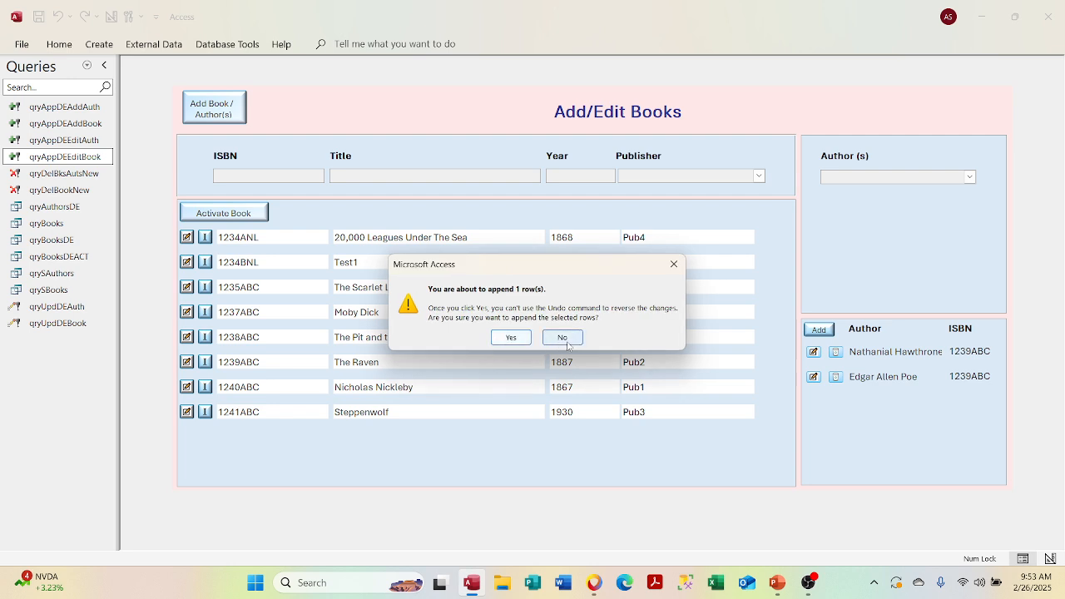
{"action": "left_click", "coordinate": [568, 342]}
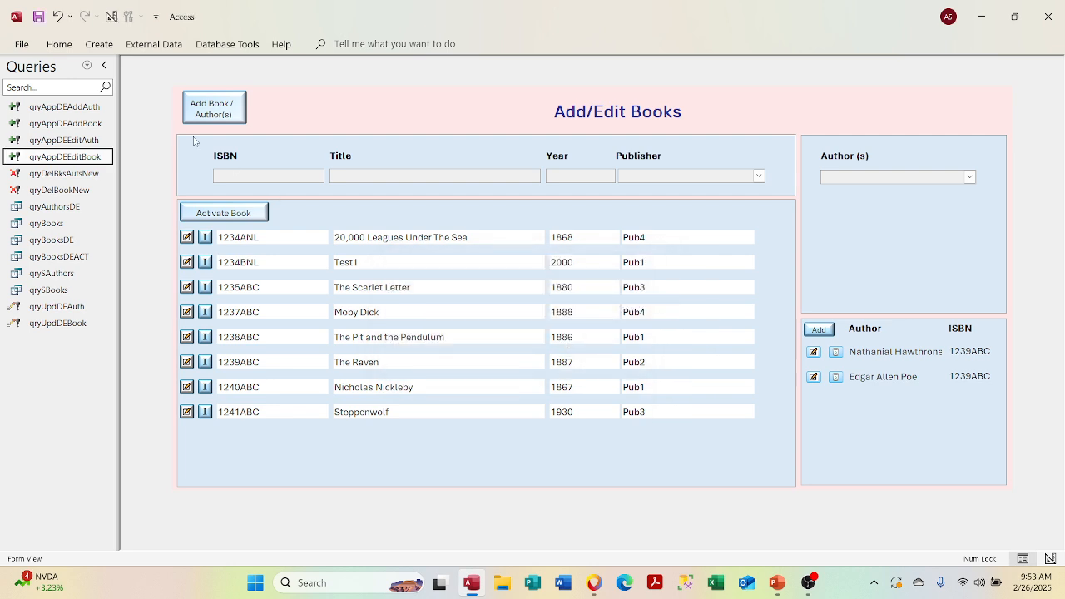
Show the database's tables, check the contents of tblBooksDETemp, close it, and return to the list of queries.
{"action": "right_click", "coordinate": [105, 75]}
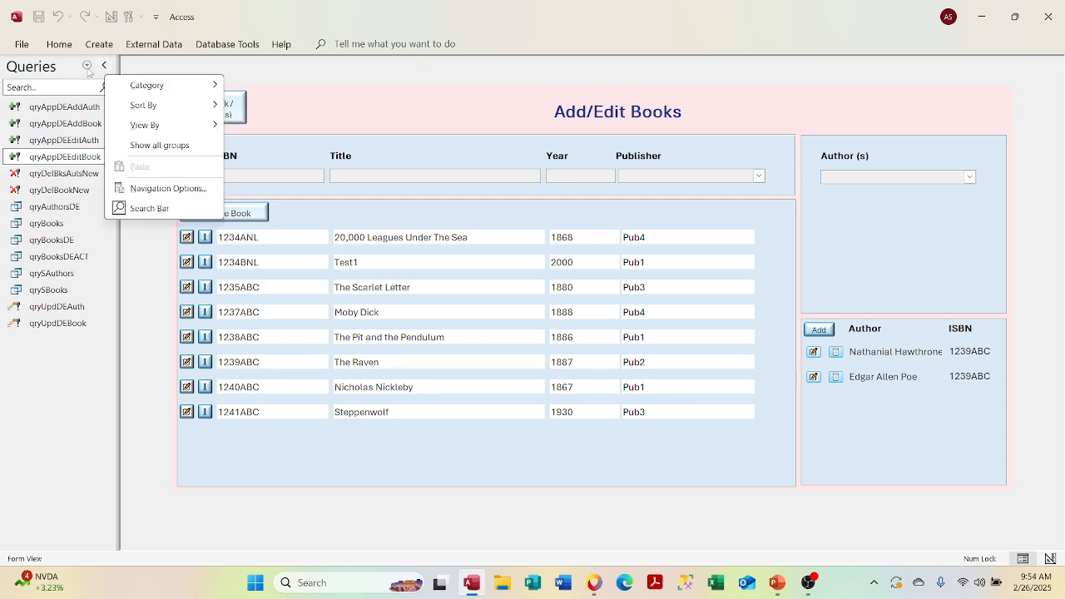
{"action": "left_click", "coordinate": [86, 66]}
{"action": "left_click", "coordinate": [73, 205]}
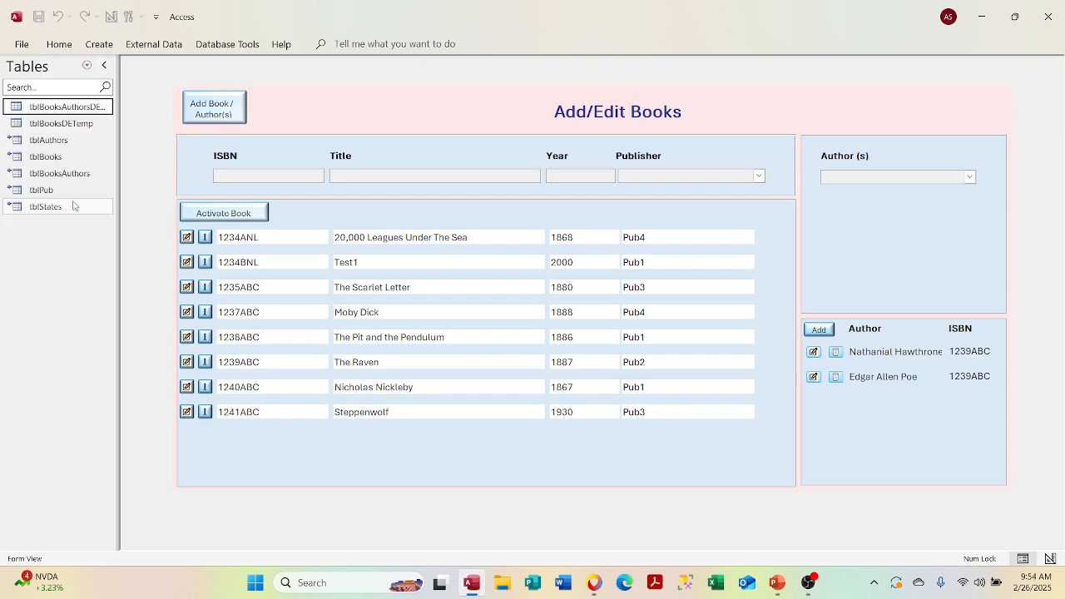
{"action": "double_click", "coordinate": [81, 123]}
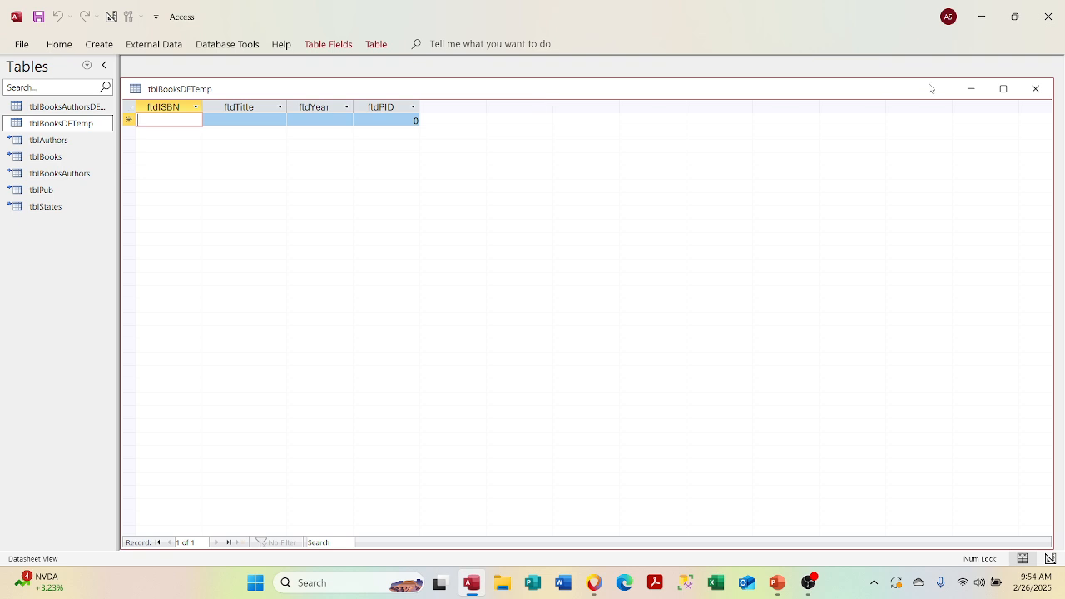
{"action": "left_click", "coordinate": [1035, 89]}
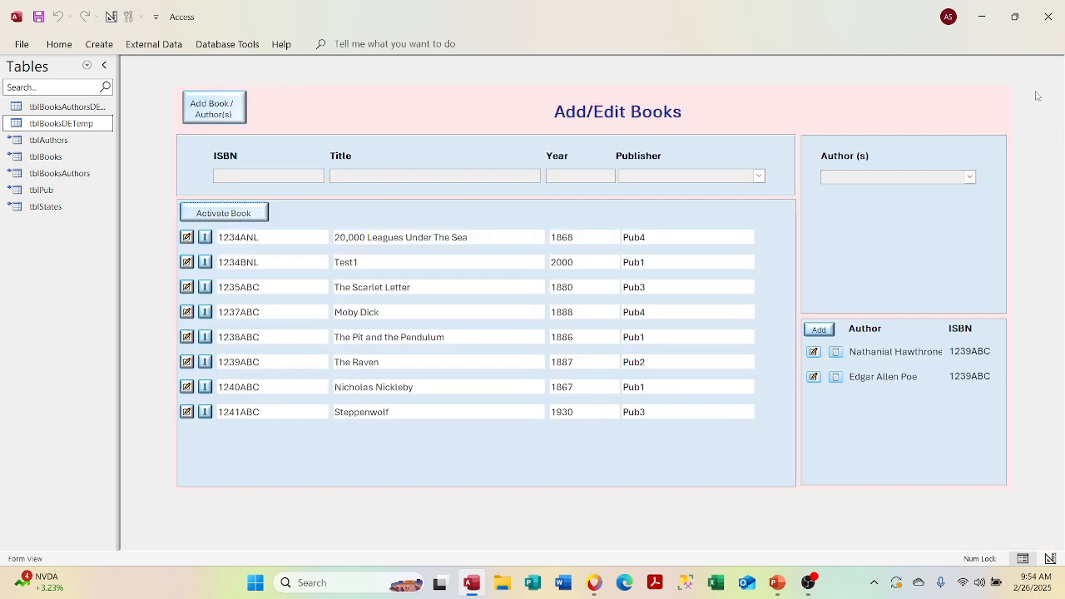
{"action": "left_click", "coordinate": [87, 65]}
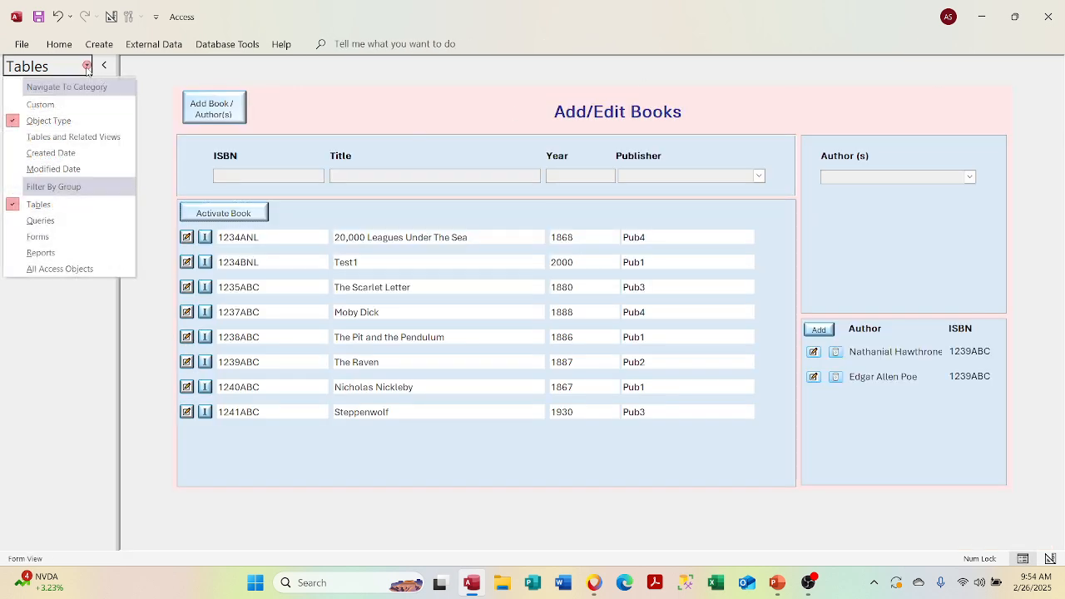
{"action": "left_click", "coordinate": [76, 220]}
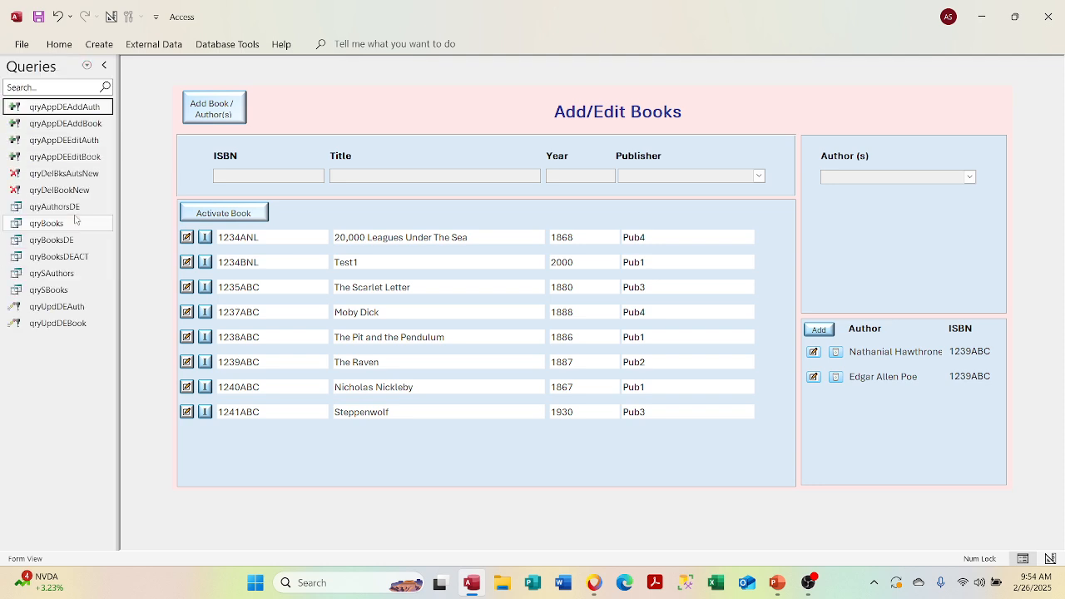
Try running the delete query qryDelBksAutsNew and the append query qryAppDEEditAuth, declining the deletion and the final append of rows.
{"action": "double_click", "coordinate": [90, 173]}
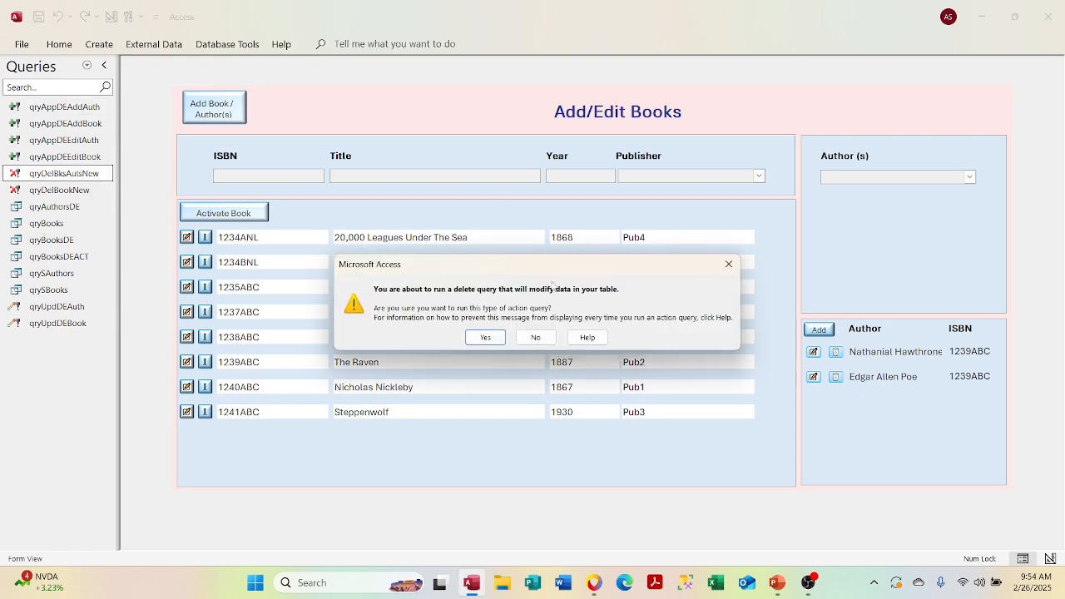
{"action": "left_click", "coordinate": [537, 337]}
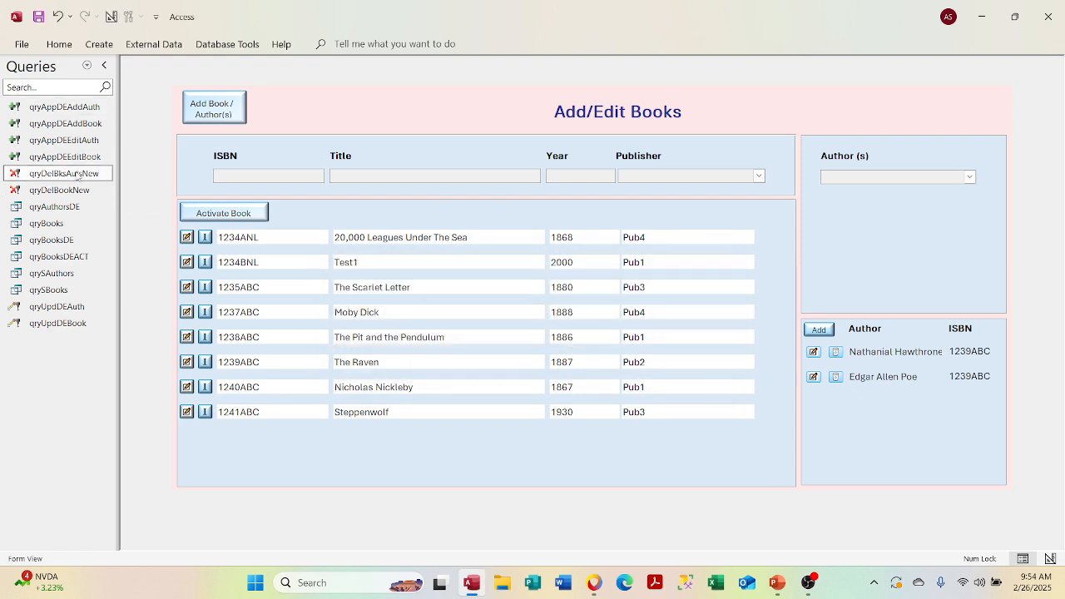
{"action": "double_click", "coordinate": [64, 140]}
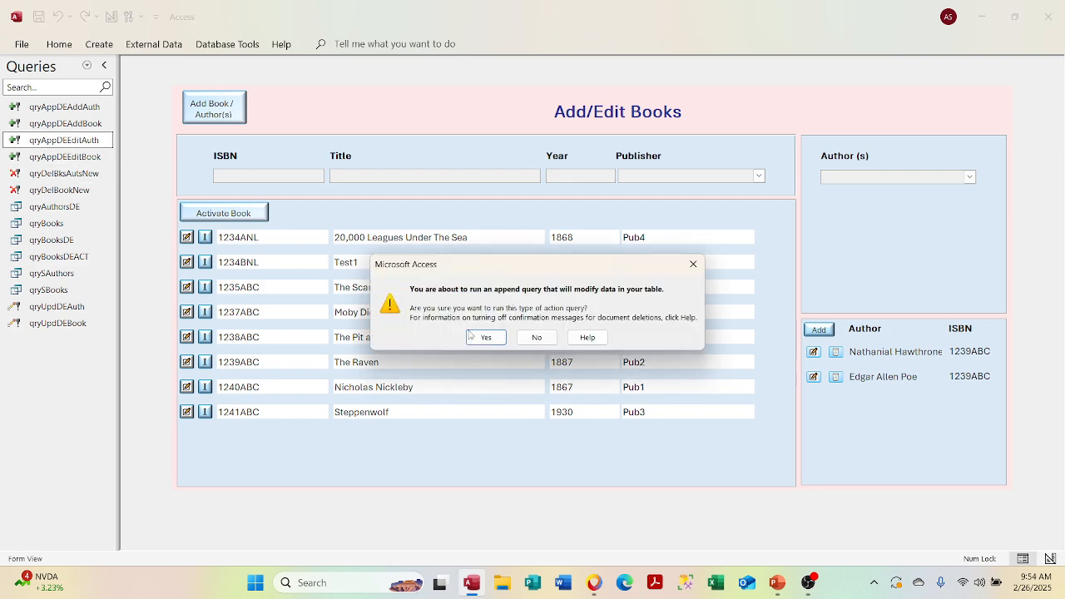
{"action": "left_click", "coordinate": [489, 338]}
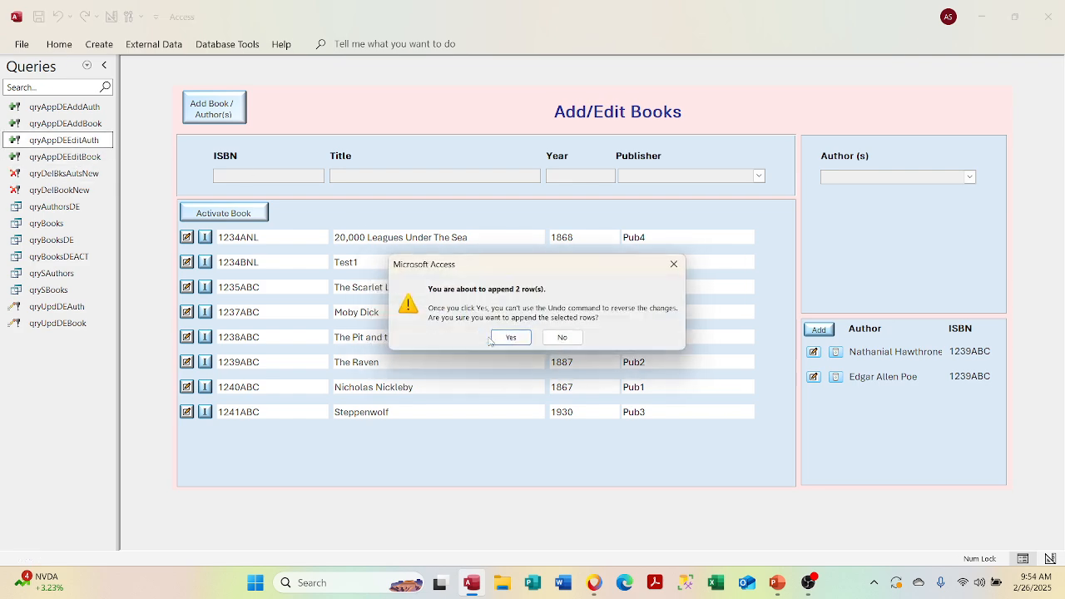
{"action": "left_click", "coordinate": [563, 338]}
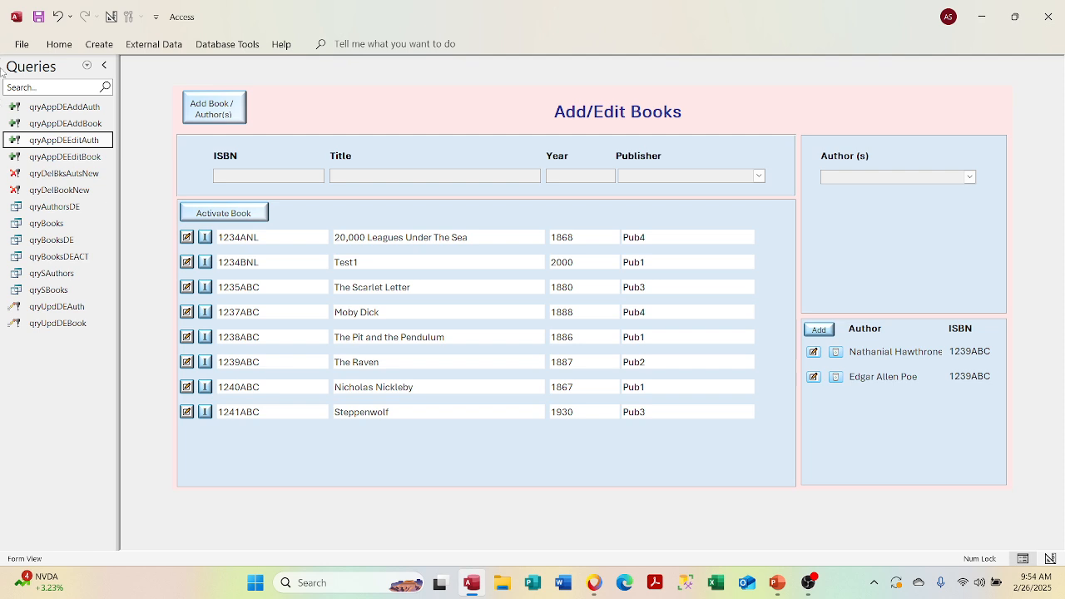
Inspect the design of qryAppDEEditAuth, including the full FK_ISBN criteria and the append target table, and close the query.
{"action": "right_click", "coordinate": [73, 141]}
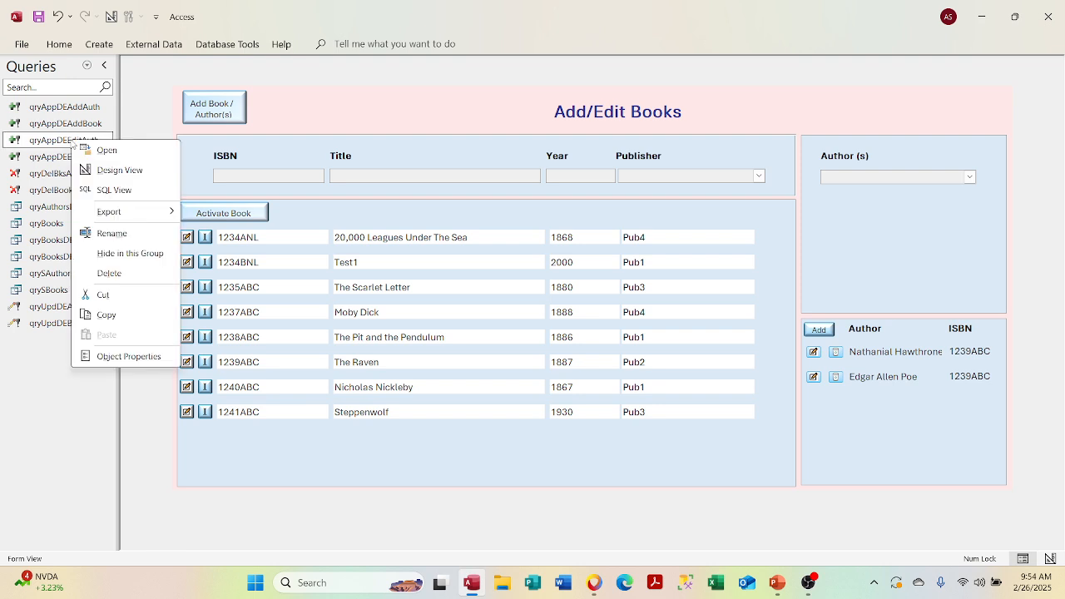
{"action": "left_click", "coordinate": [98, 170]}
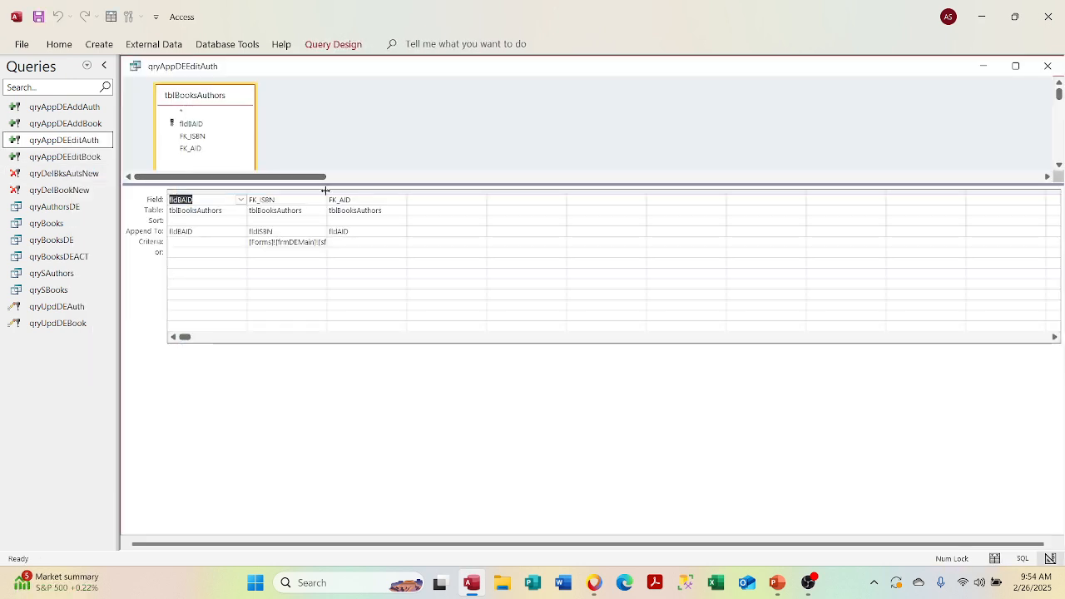
{"action": "double_click", "coordinate": [326, 192]}
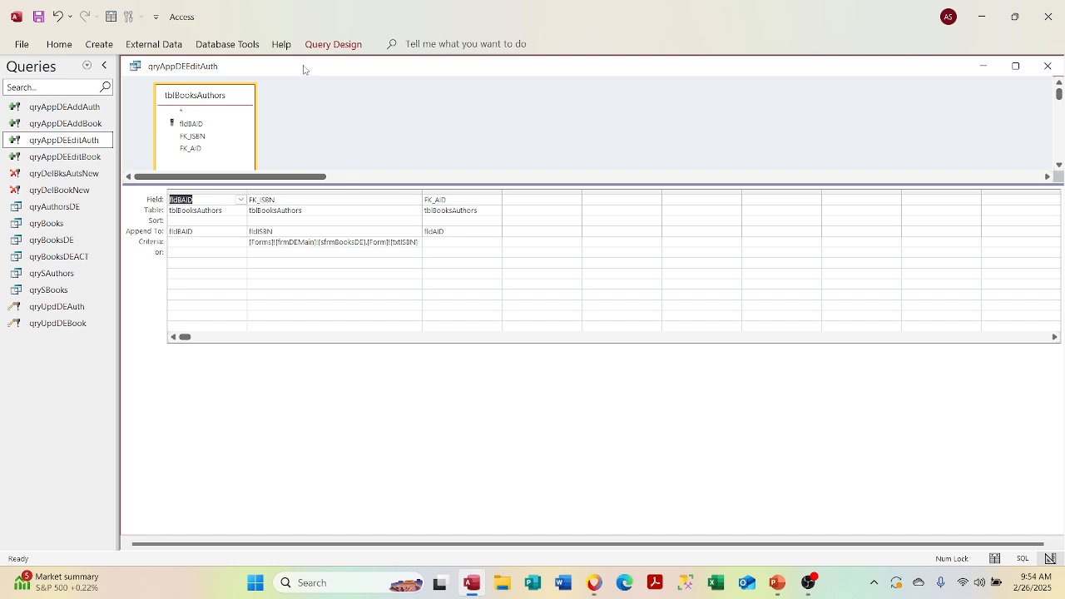
{"action": "right_click", "coordinate": [312, 123]}
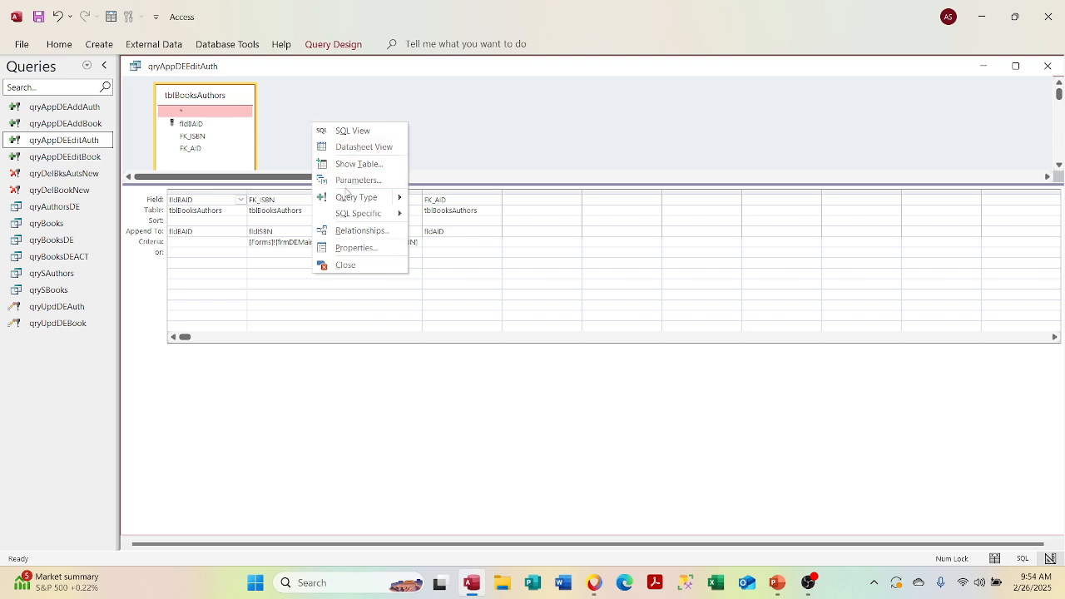
{"action": "left_click", "coordinate": [346, 199]}
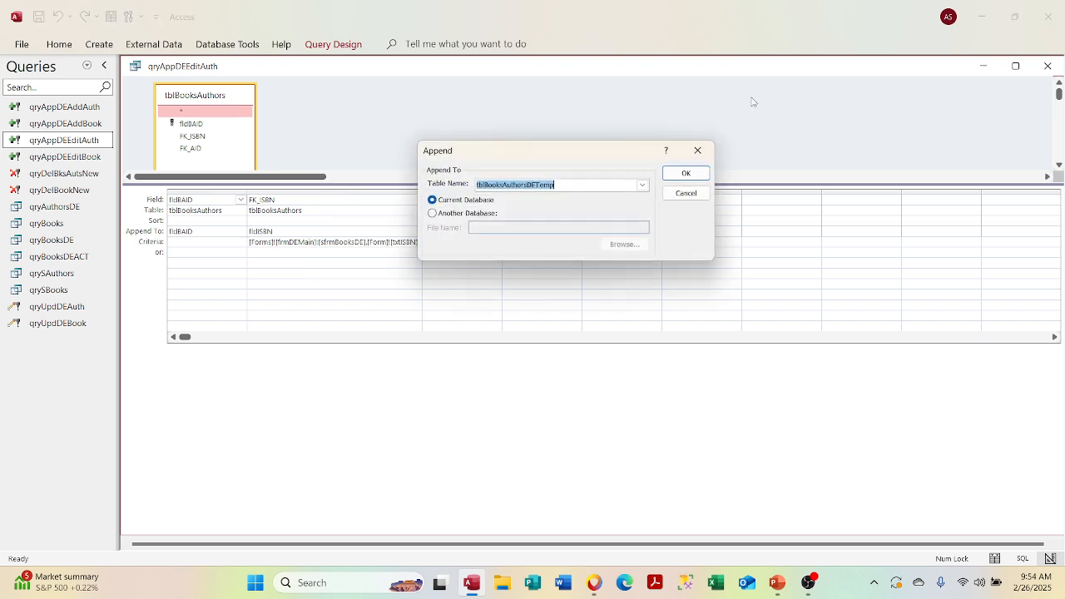
{"action": "left_click", "coordinate": [697, 149]}
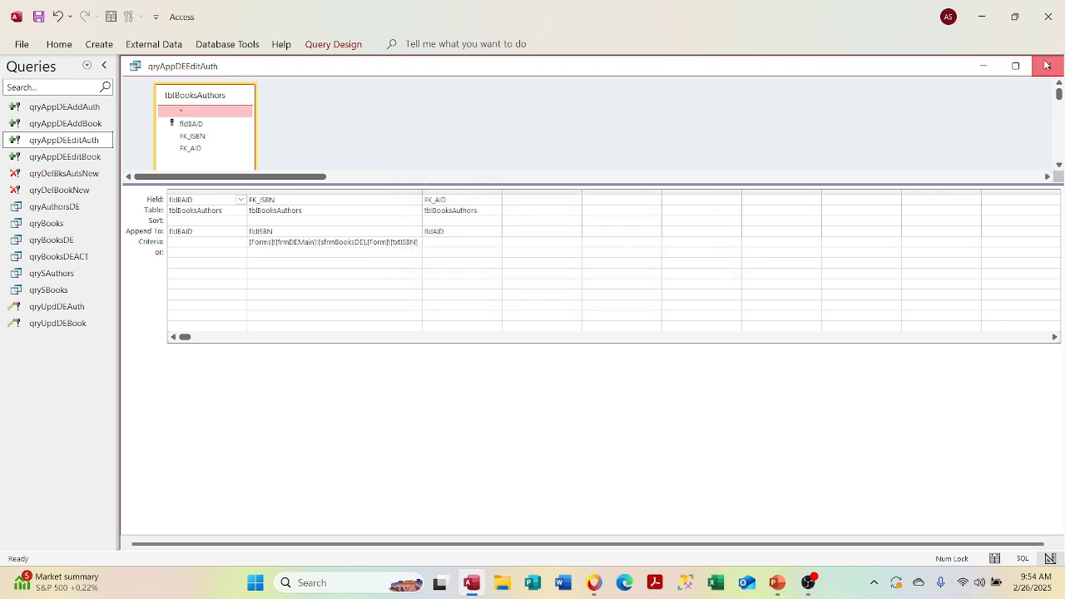
{"action": "left_click", "coordinate": [1047, 65]}
Show the database's tables, check the contents of tblBooksAuthorsDETemp and tblBooksDETemp, close both, and return to the list of queries.
{"action": "left_click", "coordinate": [87, 64]}
{"action": "left_click", "coordinate": [67, 204]}
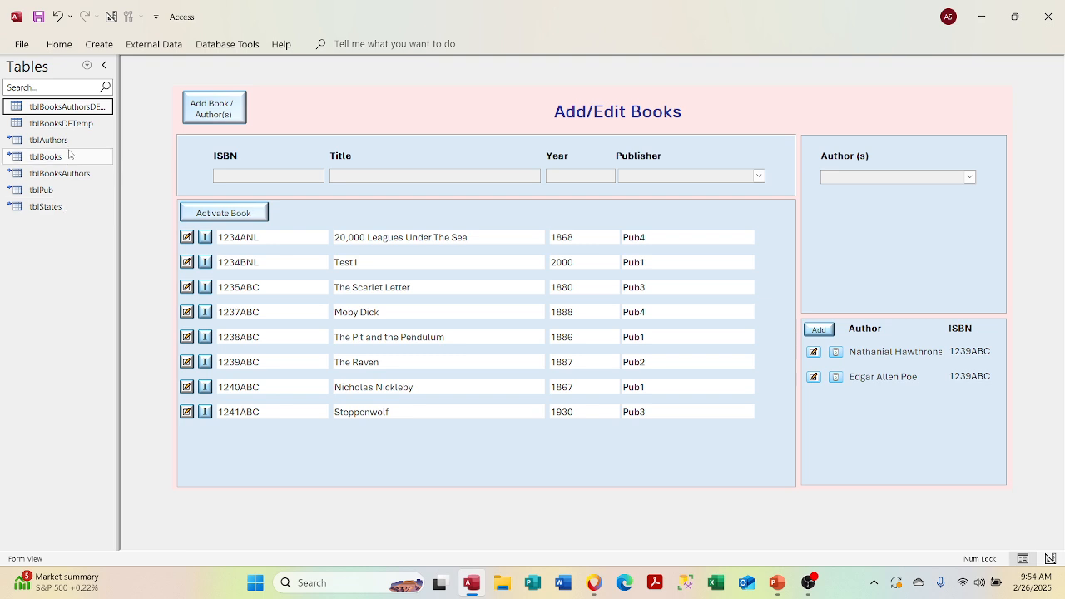
{"action": "double_click", "coordinate": [70, 107]}
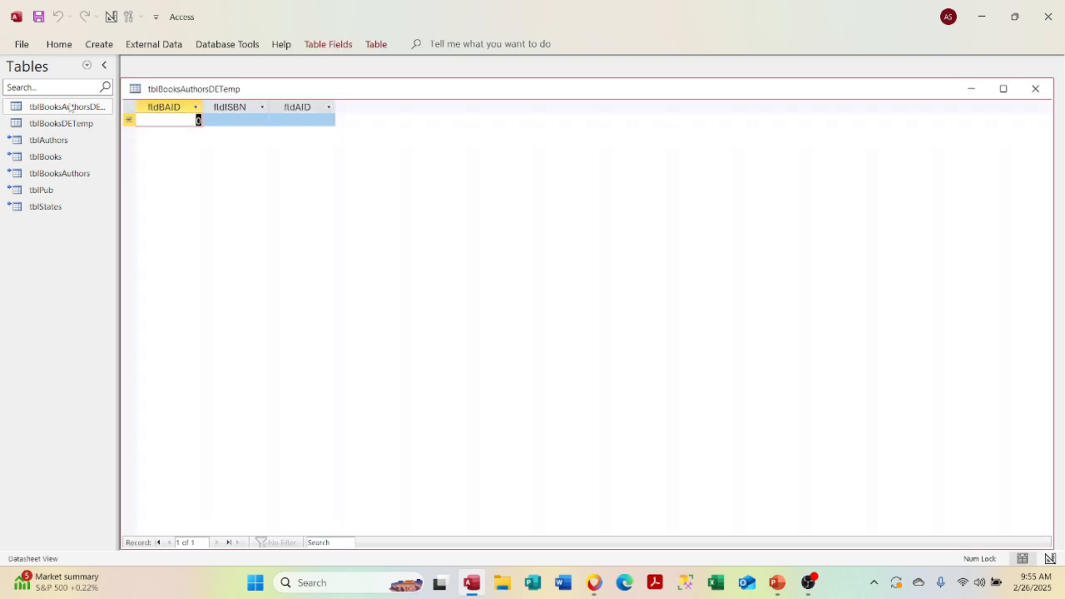
{"action": "double_click", "coordinate": [67, 123]}
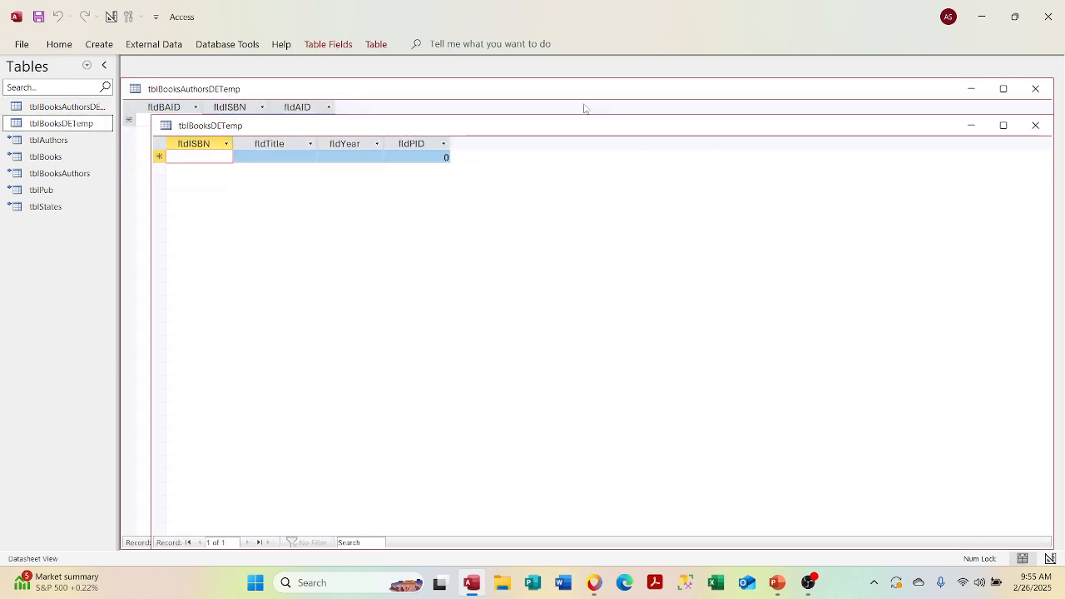
{"action": "left_click", "coordinate": [1035, 125]}
{"action": "left_click", "coordinate": [1035, 89]}
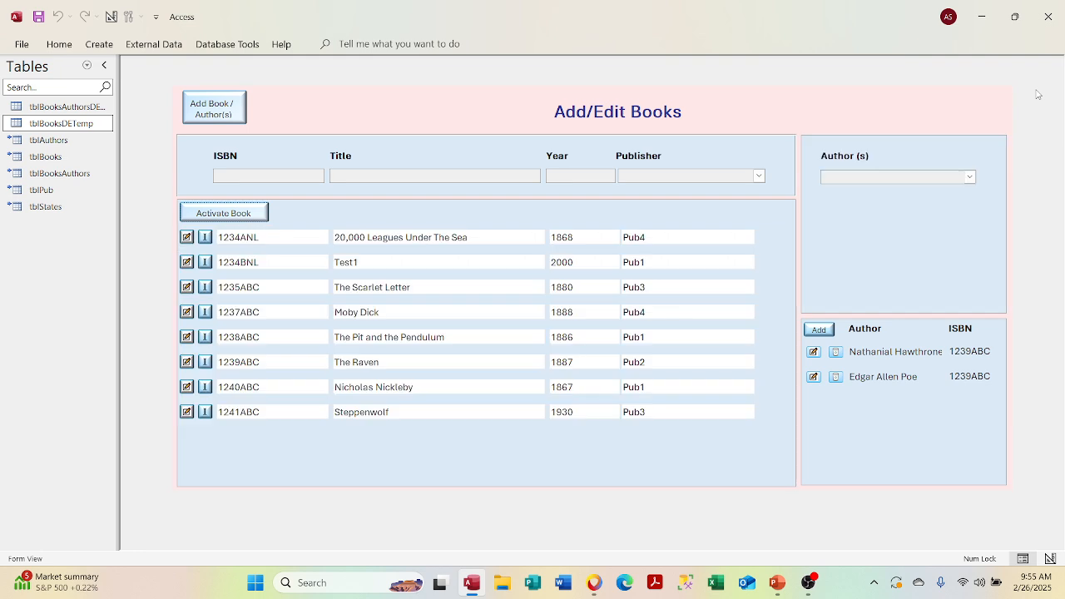
{"action": "left_click", "coordinate": [87, 66]}
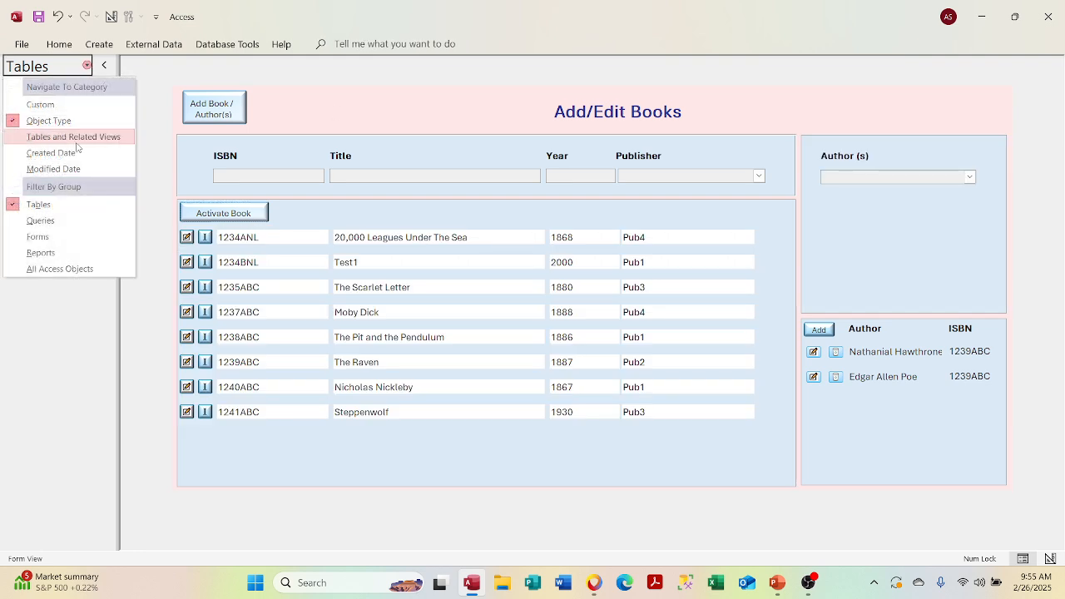
{"action": "left_click", "coordinate": [71, 221]}
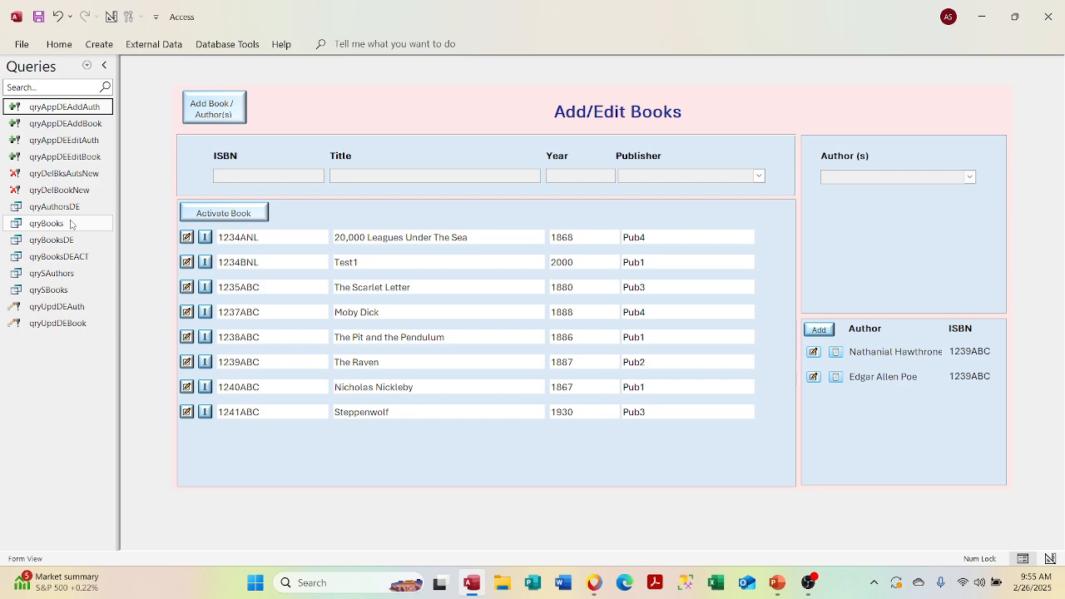
Inspect the design of the update query qryUpdDEAuth and close it.
{"action": "right_click", "coordinate": [58, 306]}
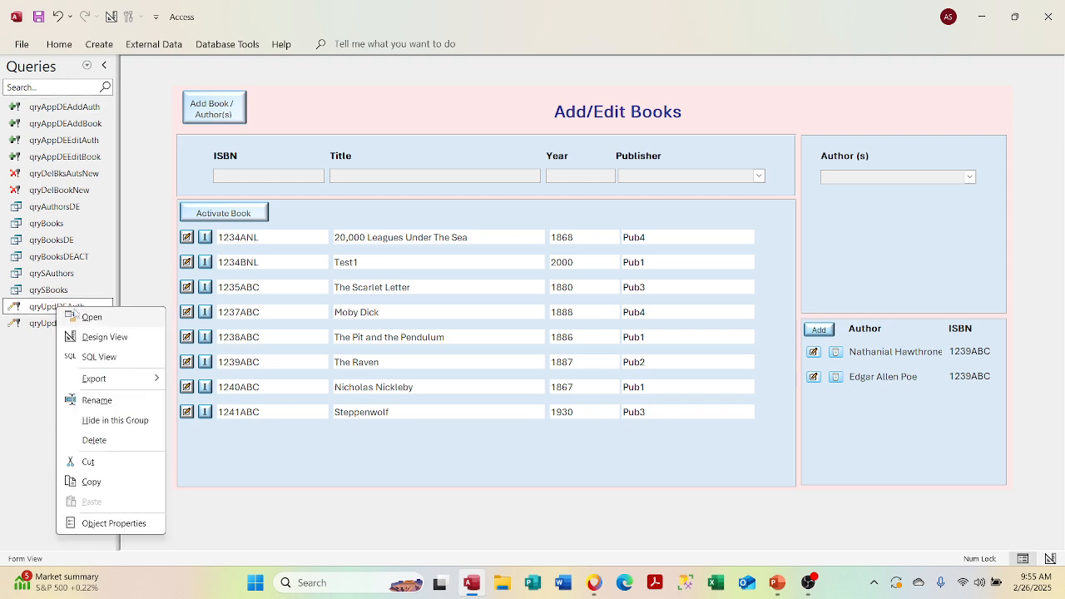
{"action": "left_click", "coordinate": [98, 337]}
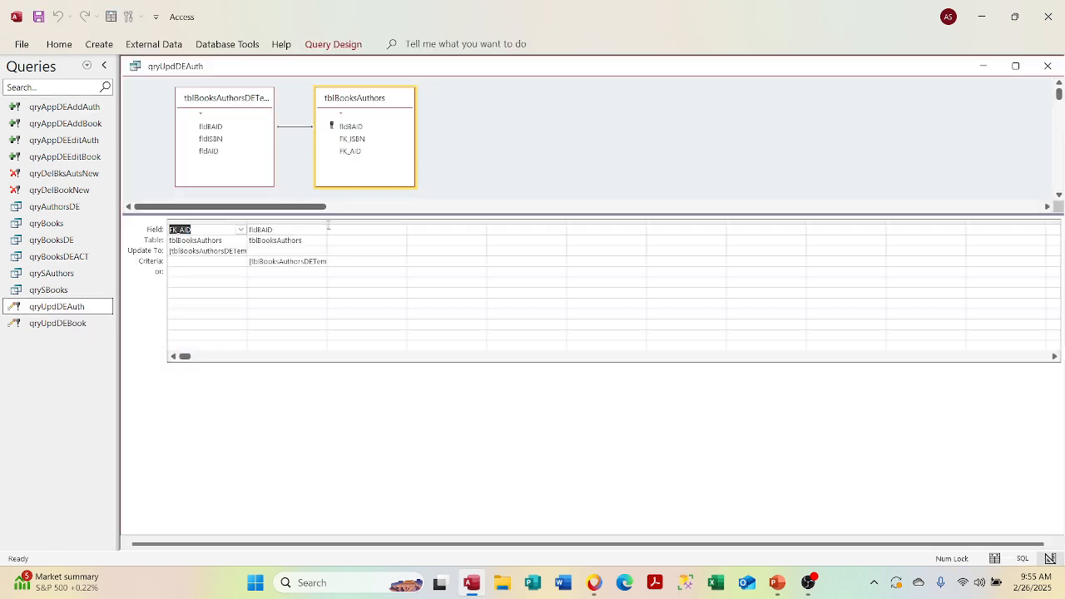
{"action": "left_click", "coordinate": [1047, 66]}
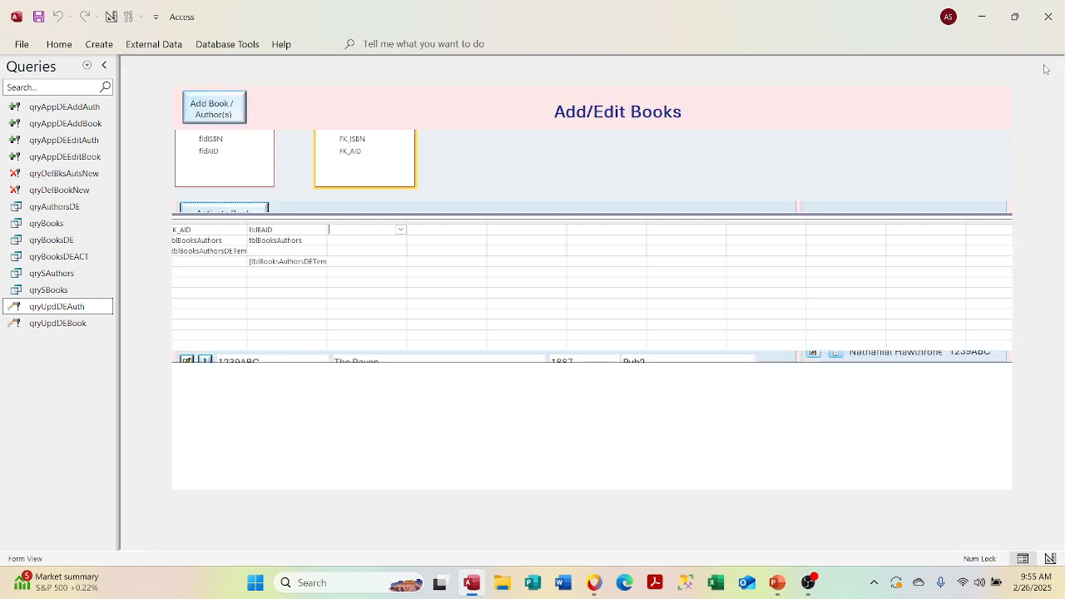
Try running the update queries qryUpdDEAuth and qryUpdDEBook, declining the final update of records for each.
{"action": "double_click", "coordinate": [57, 306]}
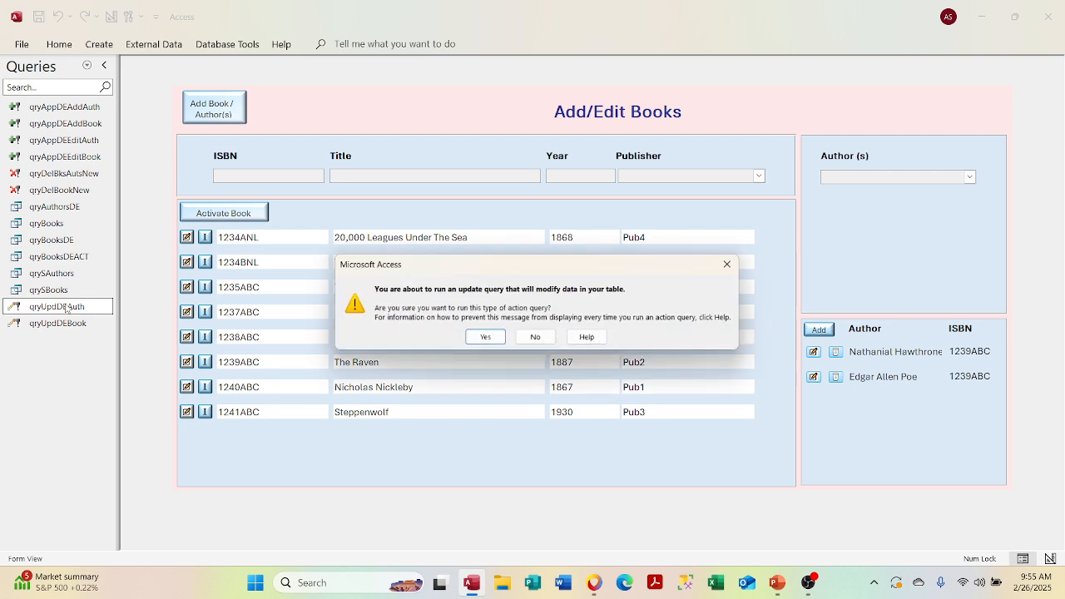
{"action": "left_click", "coordinate": [485, 336]}
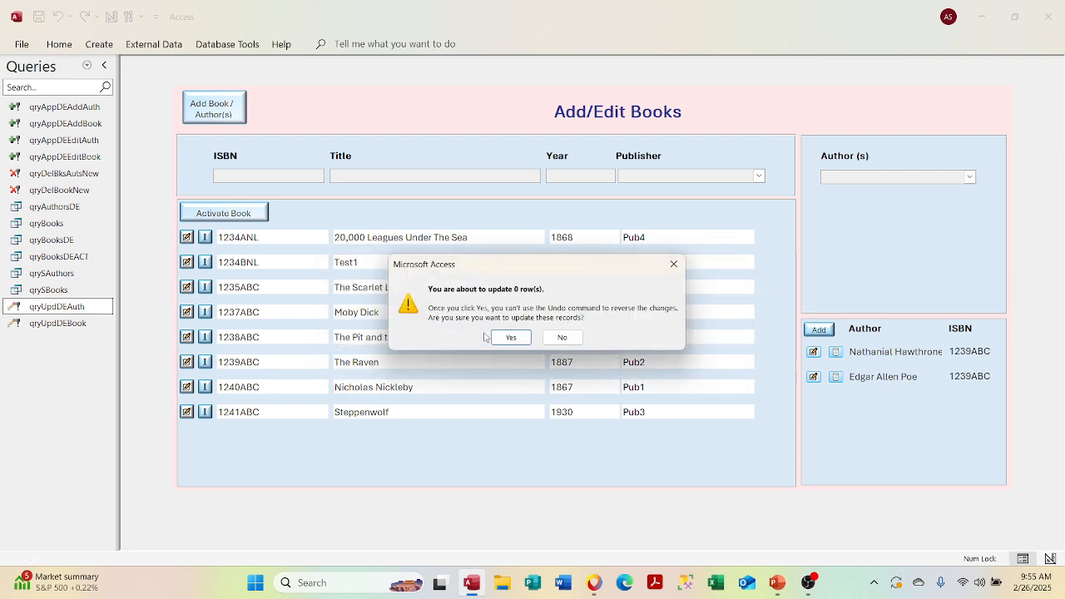
{"action": "left_click", "coordinate": [562, 337]}
{"action": "double_click", "coordinate": [73, 325]}
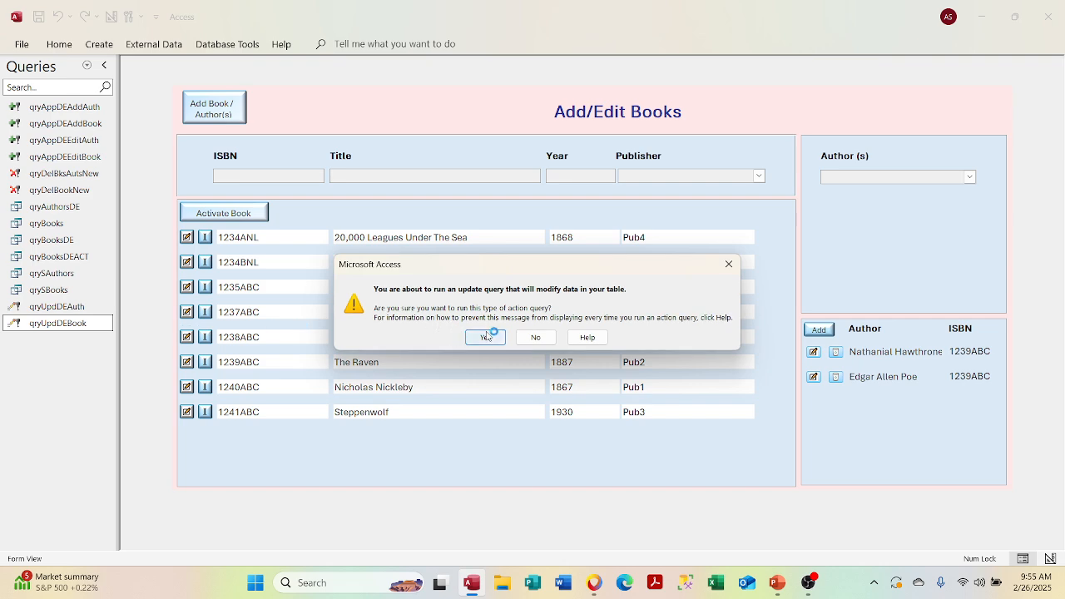
{"action": "left_click", "coordinate": [489, 335]}
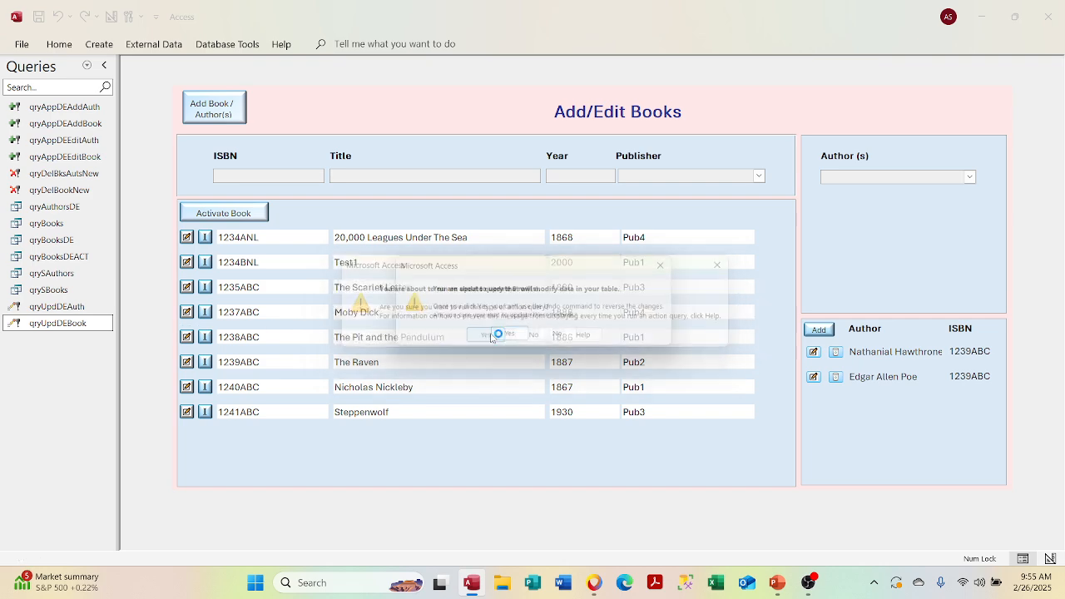
{"action": "left_click", "coordinate": [559, 334]}
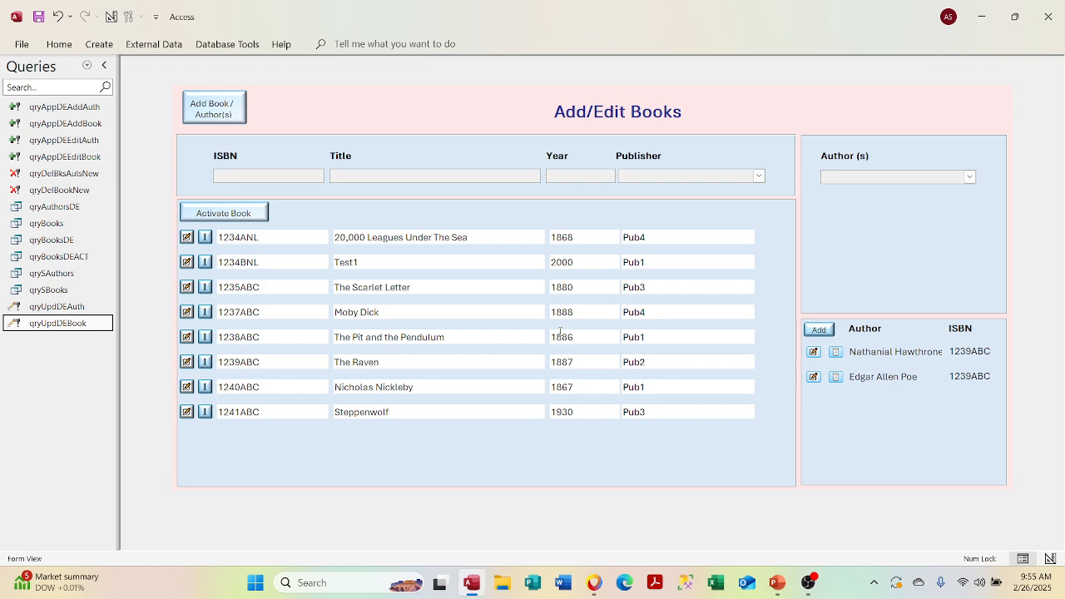
Open the design of qryAppDEEditAuth, preview the rows it selects as a datasheet, and return to its design.
{"action": "right_click", "coordinate": [71, 143]}
{"action": "left_click", "coordinate": [125, 174]}
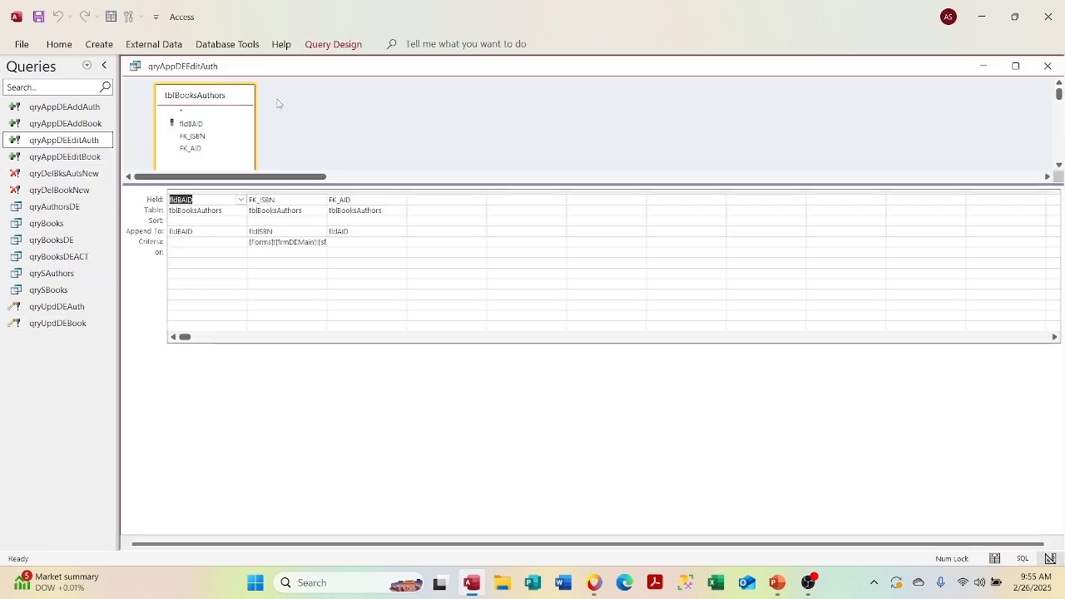
{"action": "right_click", "coordinate": [288, 66]}
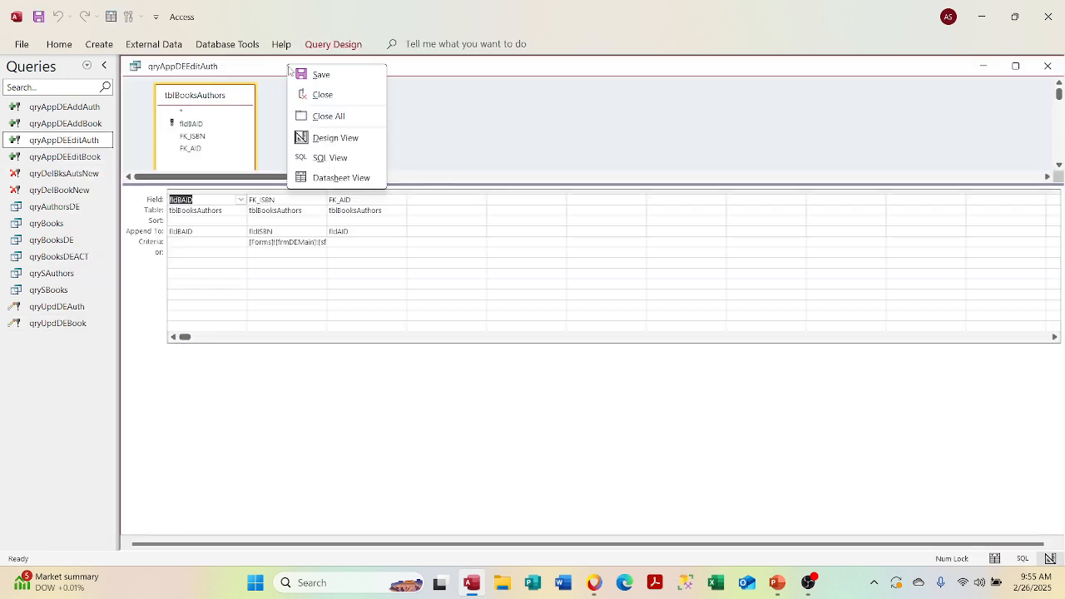
{"action": "left_click", "coordinate": [321, 176]}
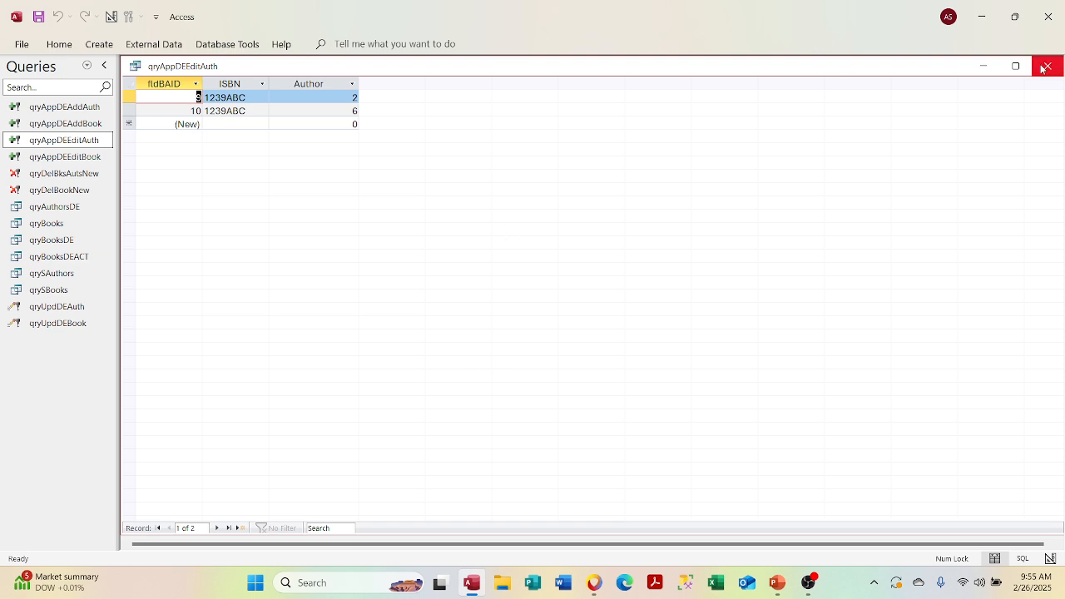
{"action": "right_click", "coordinate": [747, 70]}
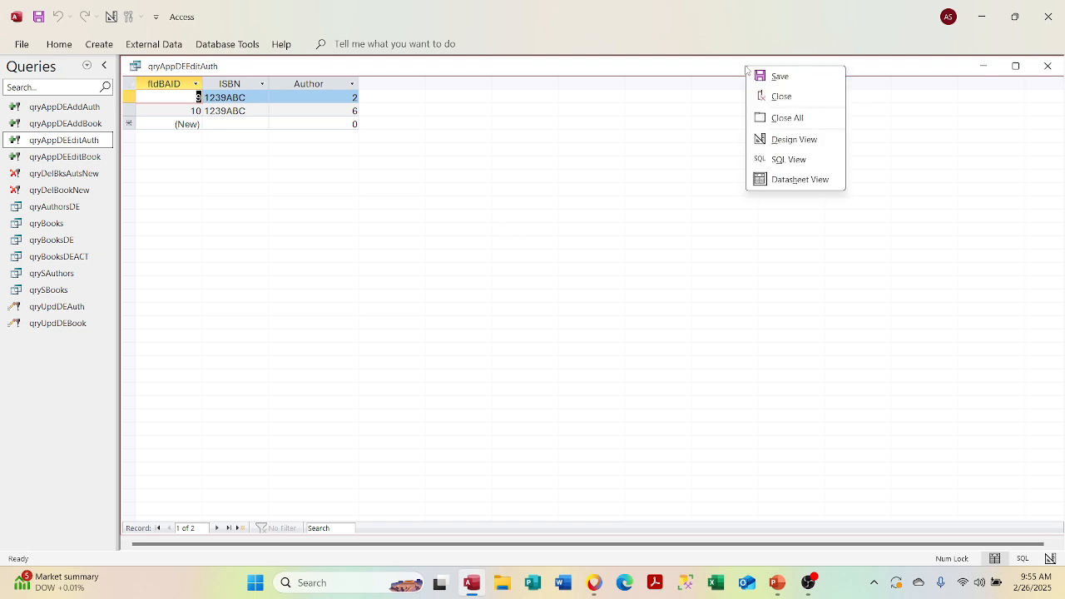
{"action": "left_click", "coordinate": [774, 140]}
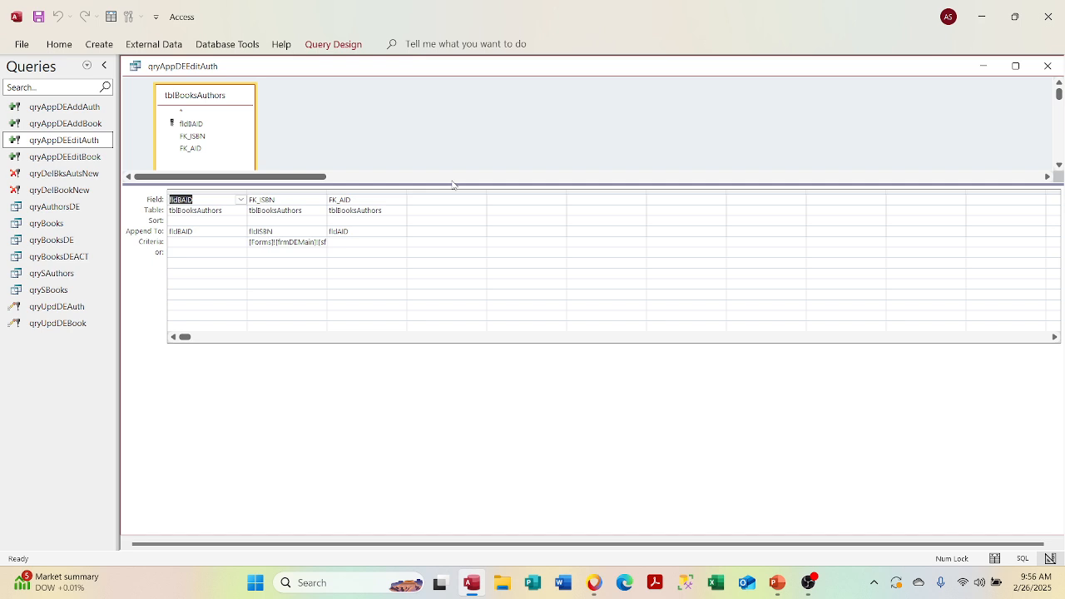
Enlarge the table area of qryAppDEEditAuth's design, check the append target table, and close the query without saving the changes.
{"action": "left_click_drag", "start_coordinate": [434, 183], "coordinate": [432, 241]}
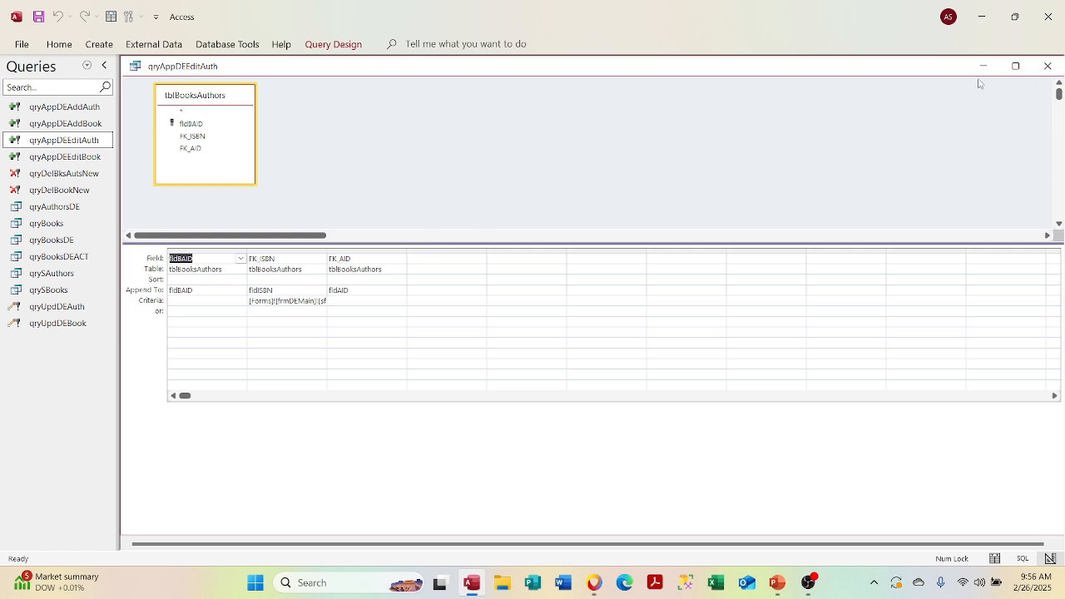
{"action": "right_click", "coordinate": [741, 123]}
{"action": "mouse_move", "coordinate": [766, 198]}
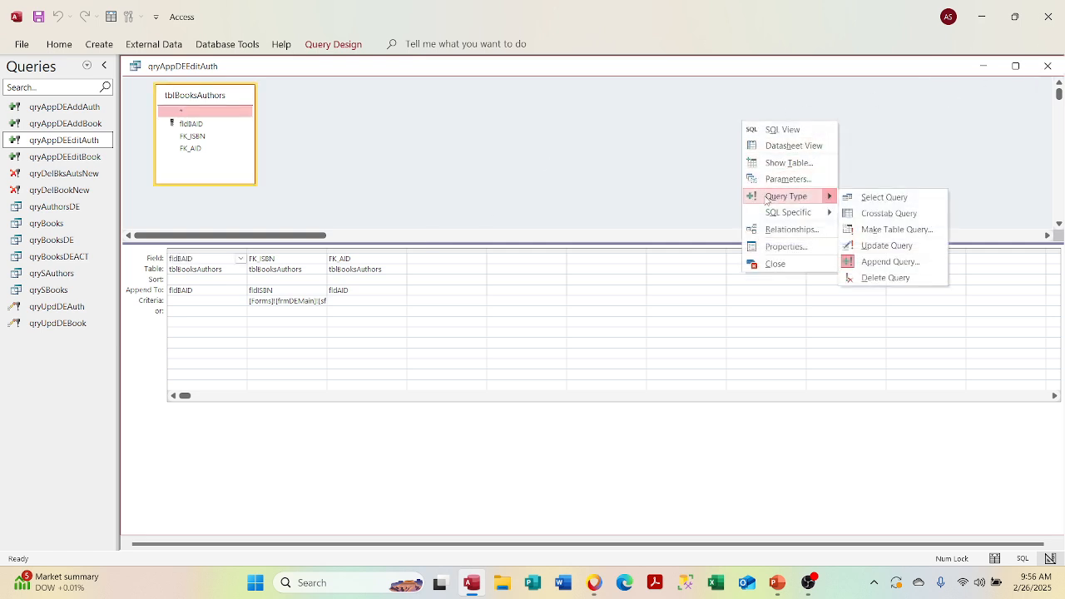
{"action": "left_click", "coordinate": [889, 261]}
{"action": "left_click", "coordinate": [697, 152]}
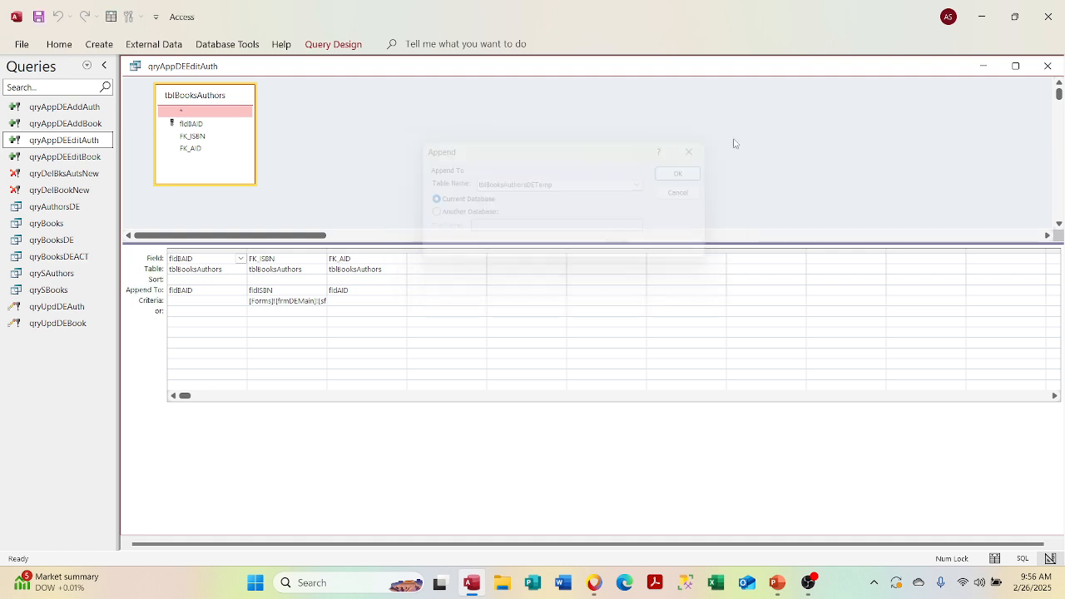
{"action": "left_click", "coordinate": [1047, 66]}
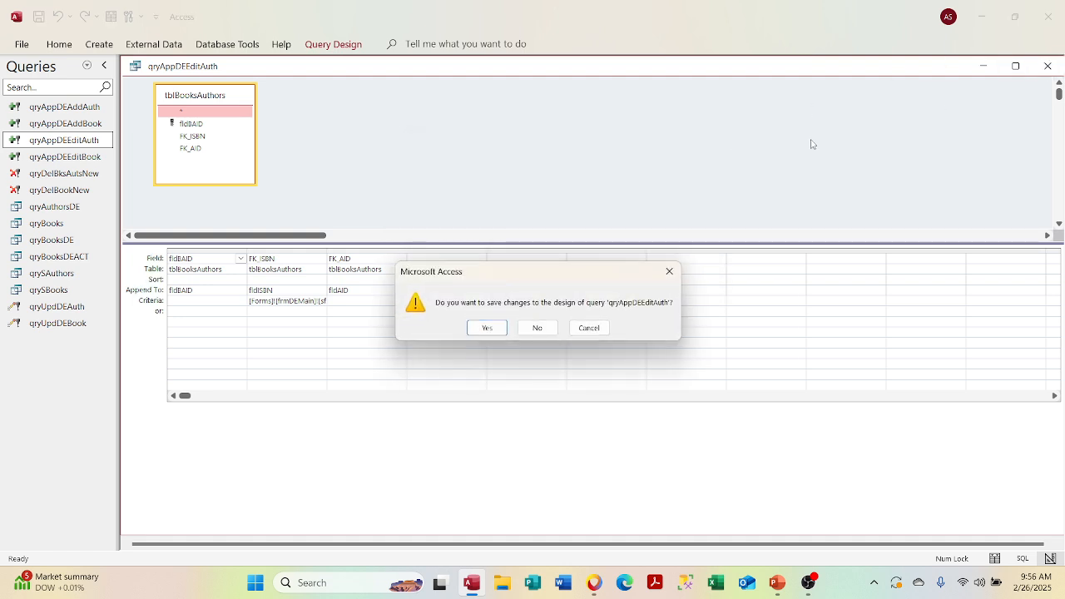
{"action": "left_click", "coordinate": [543, 329]}
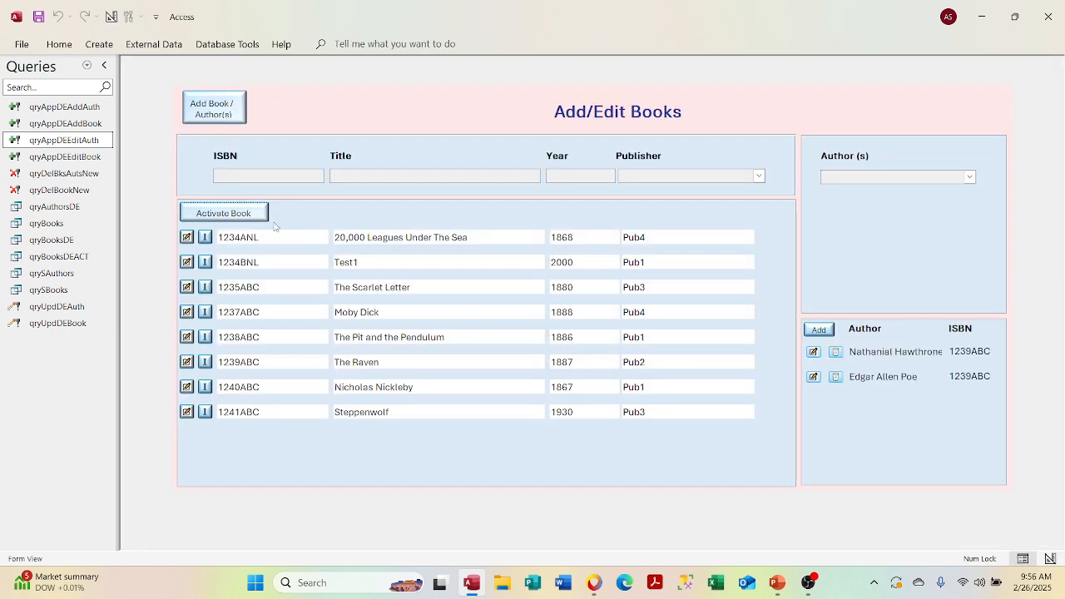
Inspect the designs of the append query qryAppDEAddAuth and the update query qryUpdDEAuth, closing each one.
{"action": "right_click", "coordinate": [93, 107]}
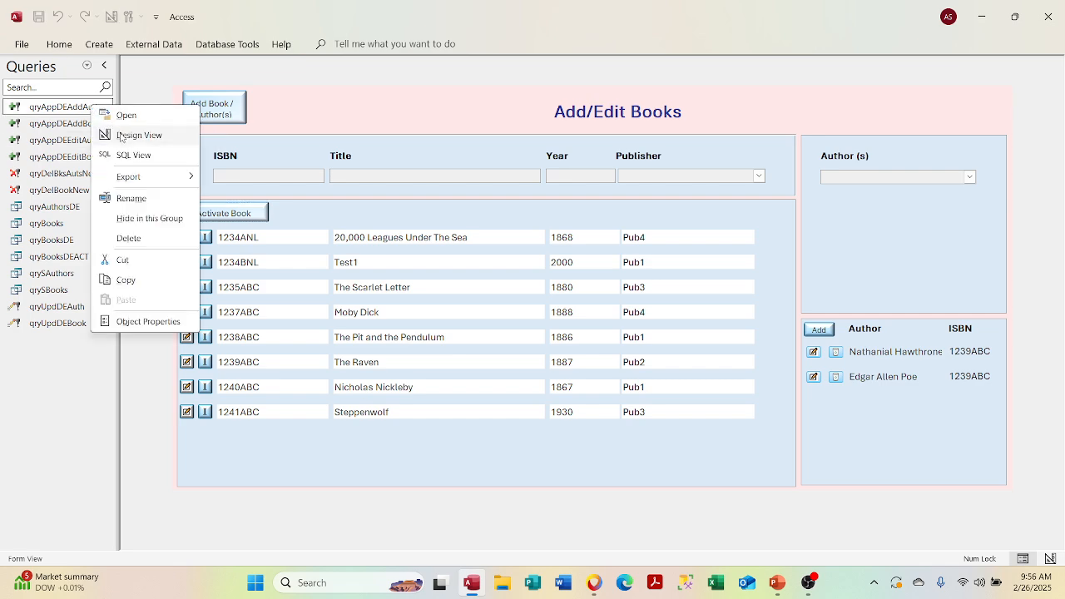
{"action": "left_click", "coordinate": [120, 135]}
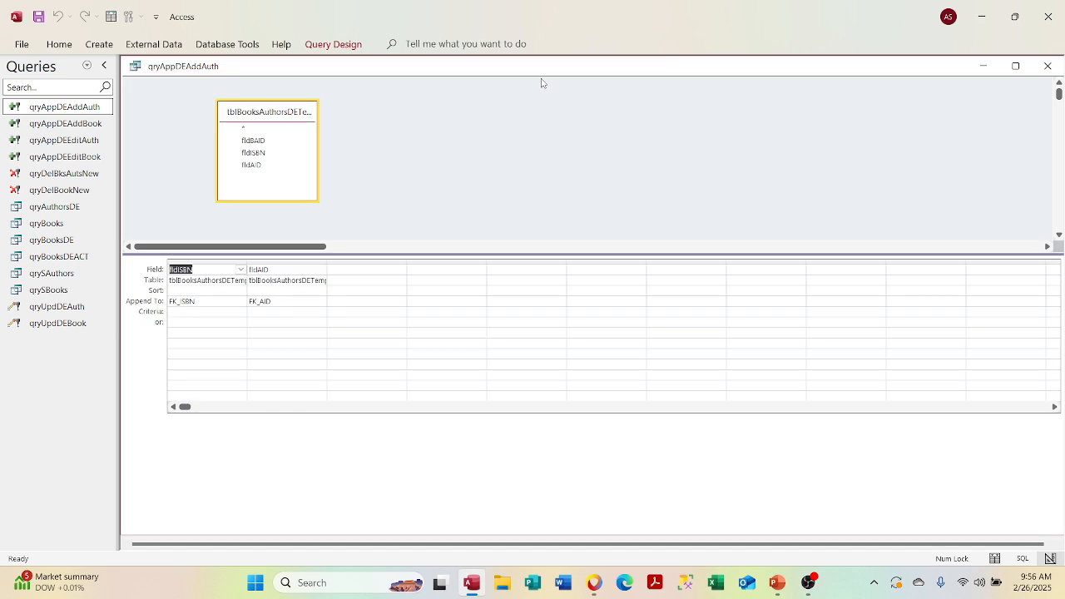
{"action": "left_click", "coordinate": [1045, 67]}
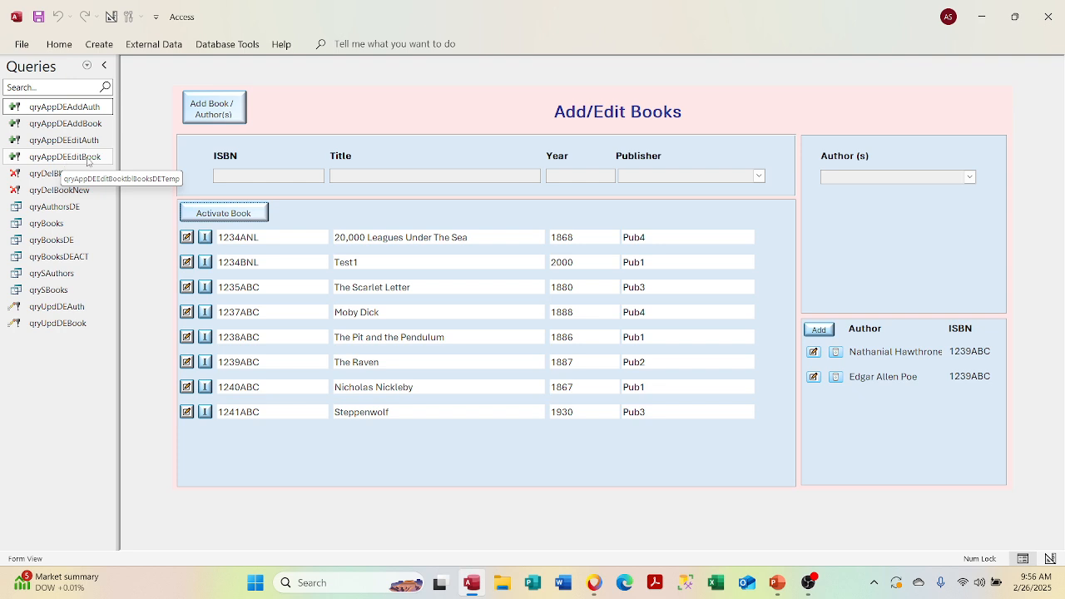
{"action": "right_click", "coordinate": [74, 308]}
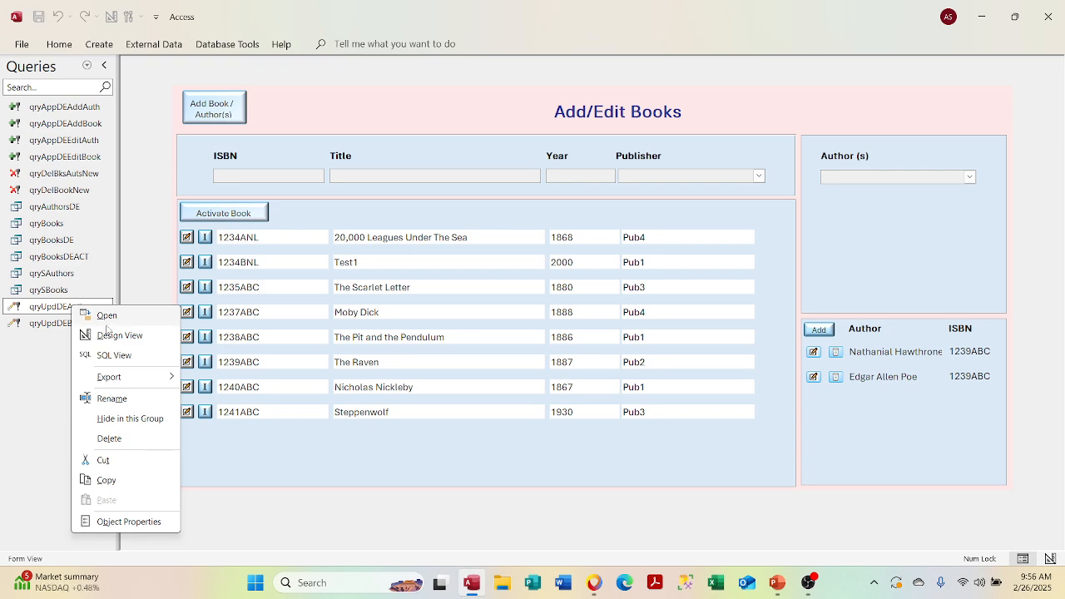
{"action": "left_click", "coordinate": [112, 335]}
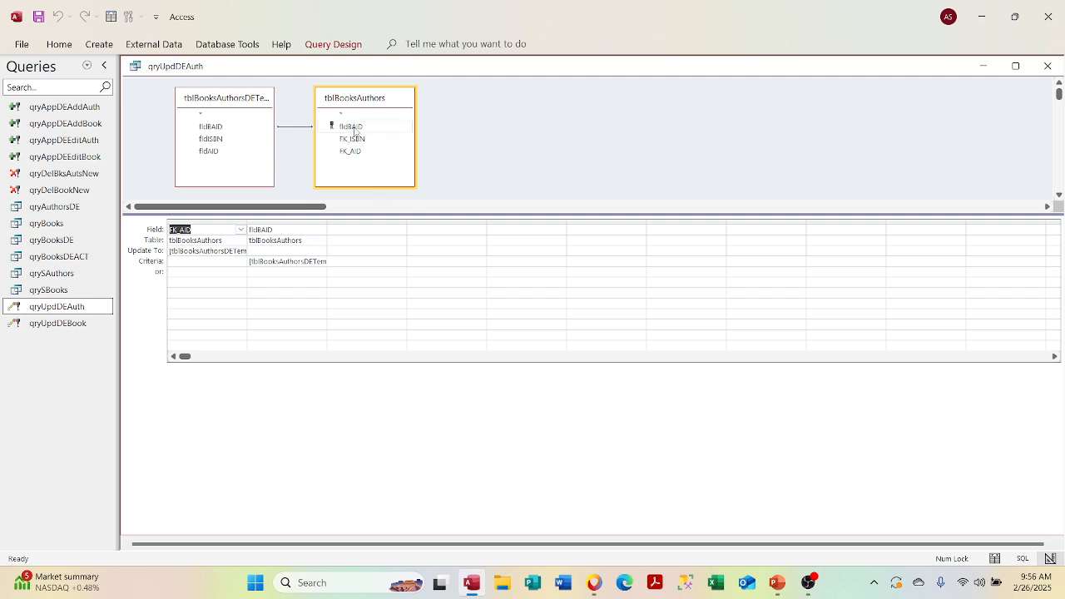
{"action": "left_click", "coordinate": [1050, 78]}
{"action": "left_click", "coordinate": [1049, 68]}
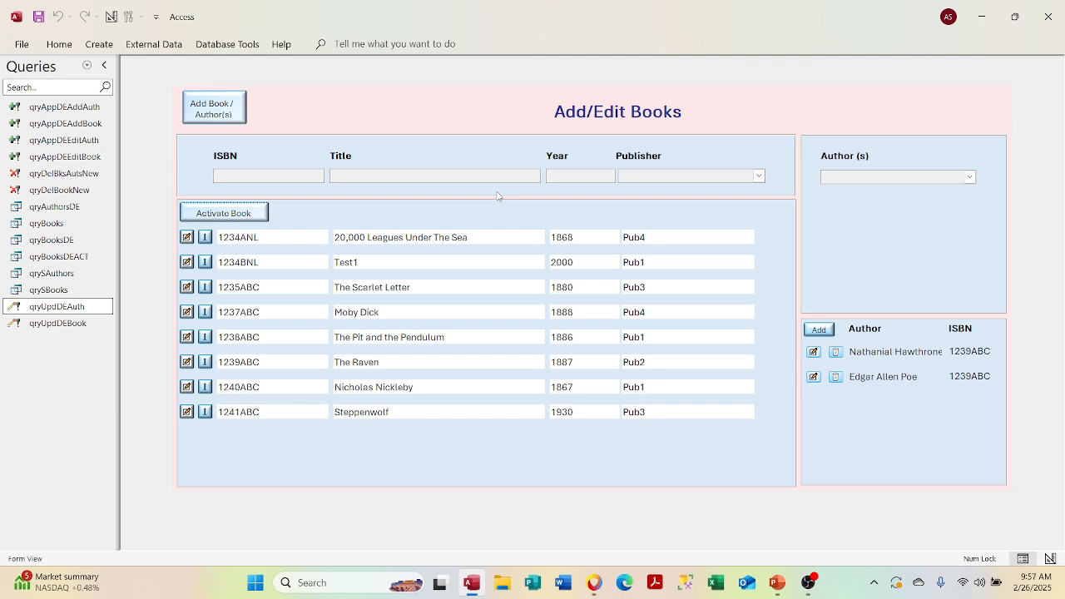
View and close the results of qryAuthorsDE, and try opening qrySAuthors and qrySBooks, cancelling their parameter requests.
{"action": "double_click", "coordinate": [49, 208]}
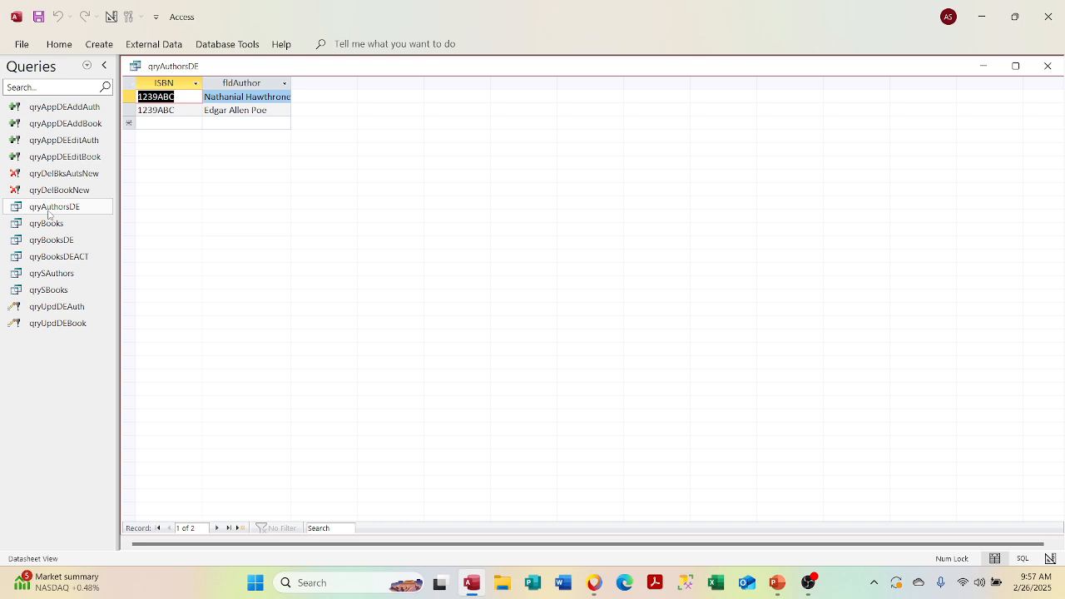
{"action": "left_click", "coordinate": [1047, 66]}
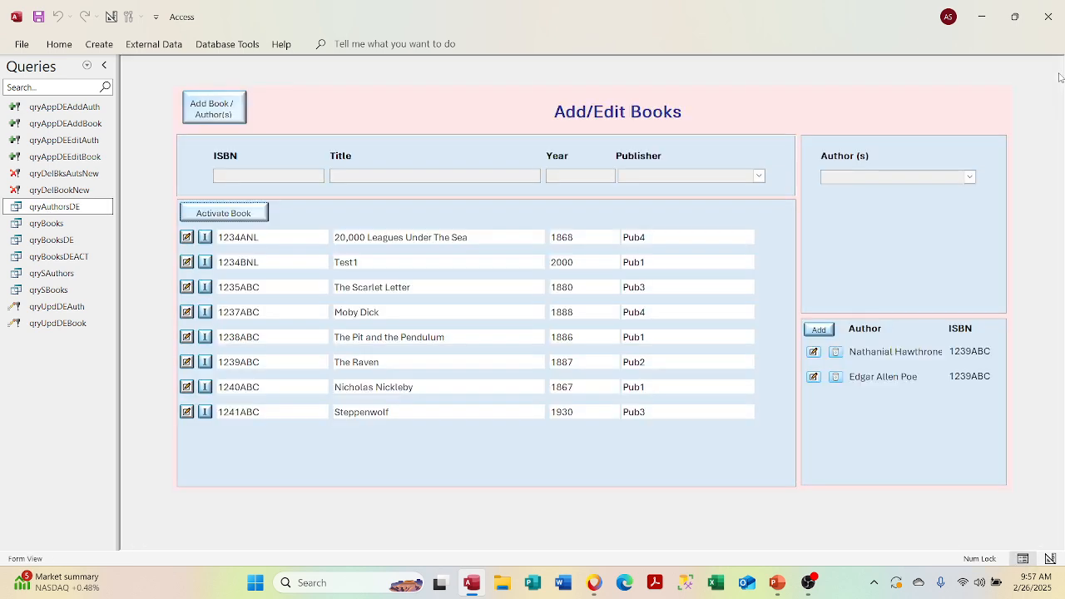
{"action": "double_click", "coordinate": [58, 277]}
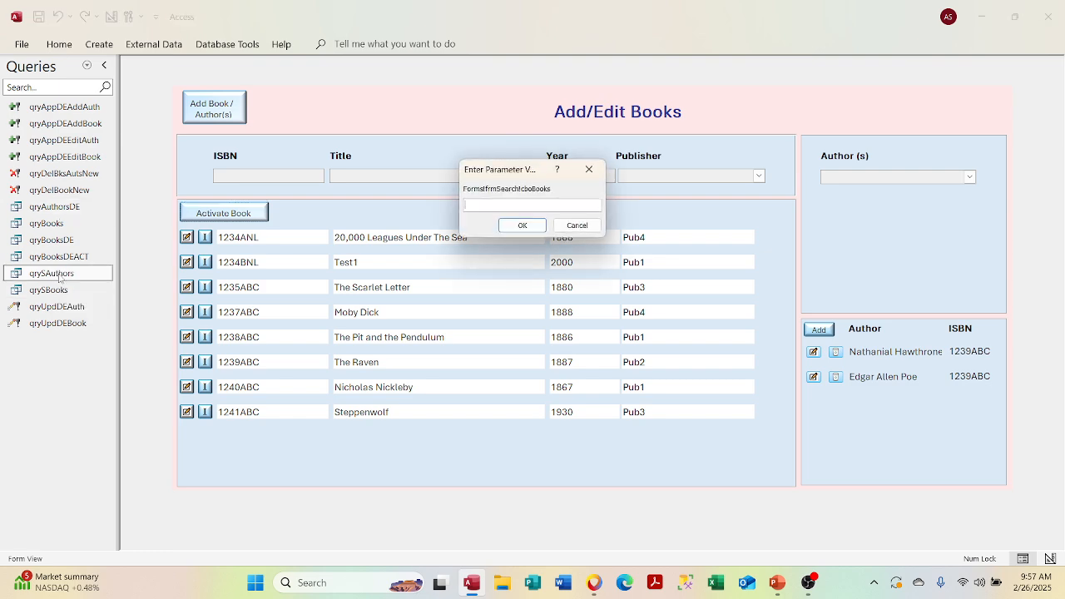
{"action": "left_click", "coordinate": [576, 226]}
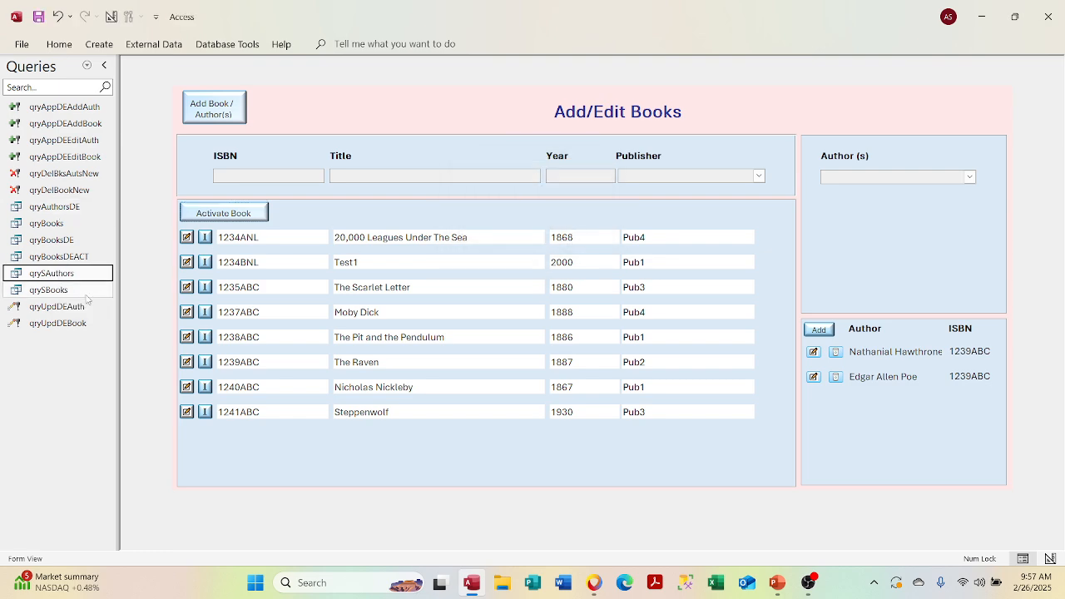
{"action": "double_click", "coordinate": [73, 289]}
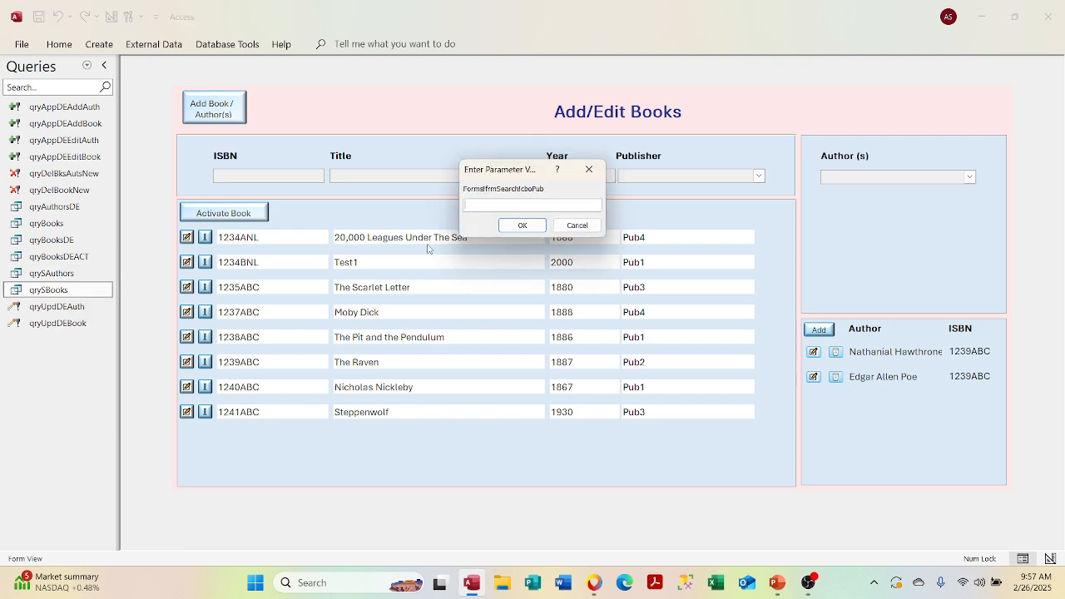
{"action": "left_click", "coordinate": [572, 227]}
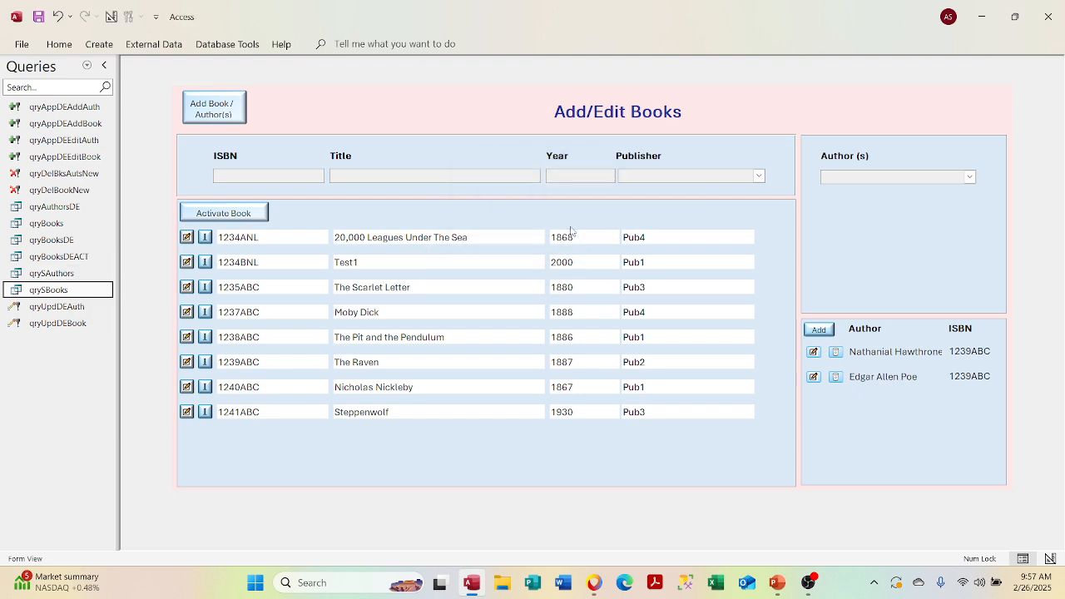
View the results of the select queries qryBooksDEACT, qryBooksDE and qryBooks, closing each datasheet.
{"action": "double_click", "coordinate": [85, 257]}
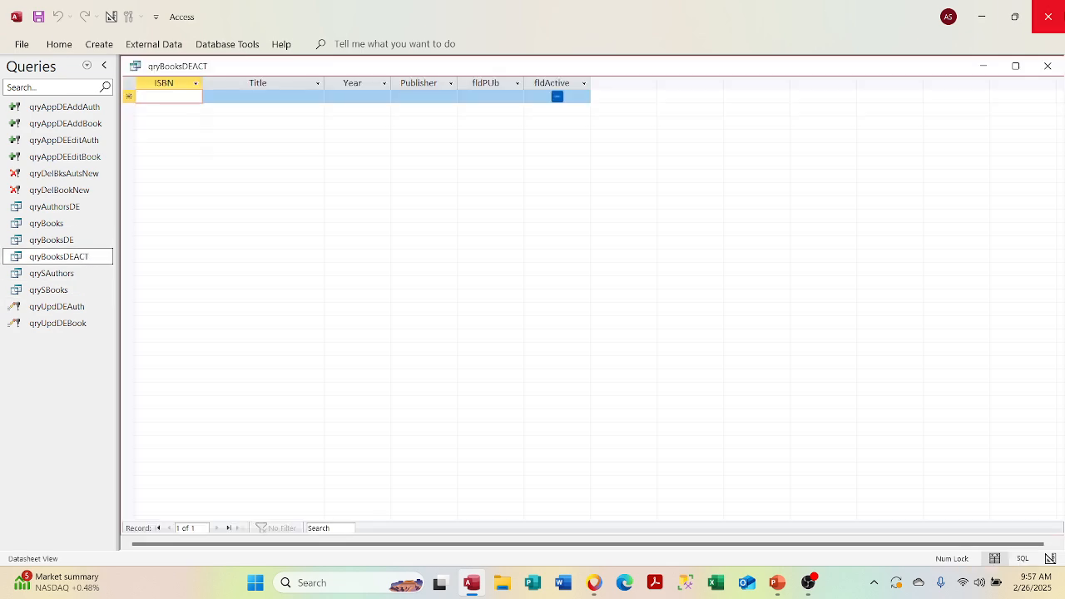
{"action": "left_click", "coordinate": [1047, 66]}
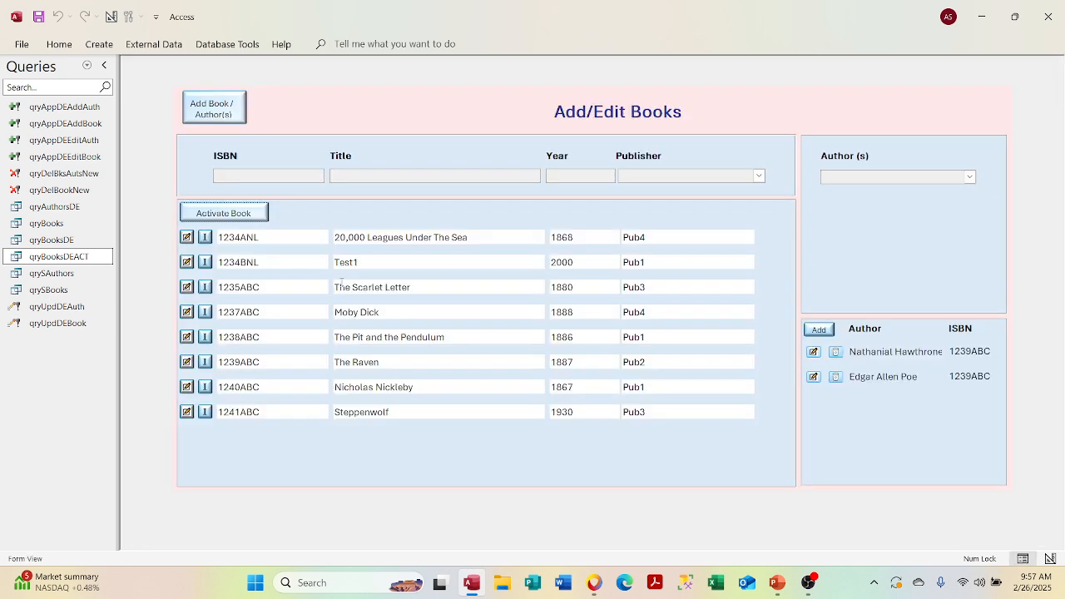
{"action": "double_click", "coordinate": [38, 241]}
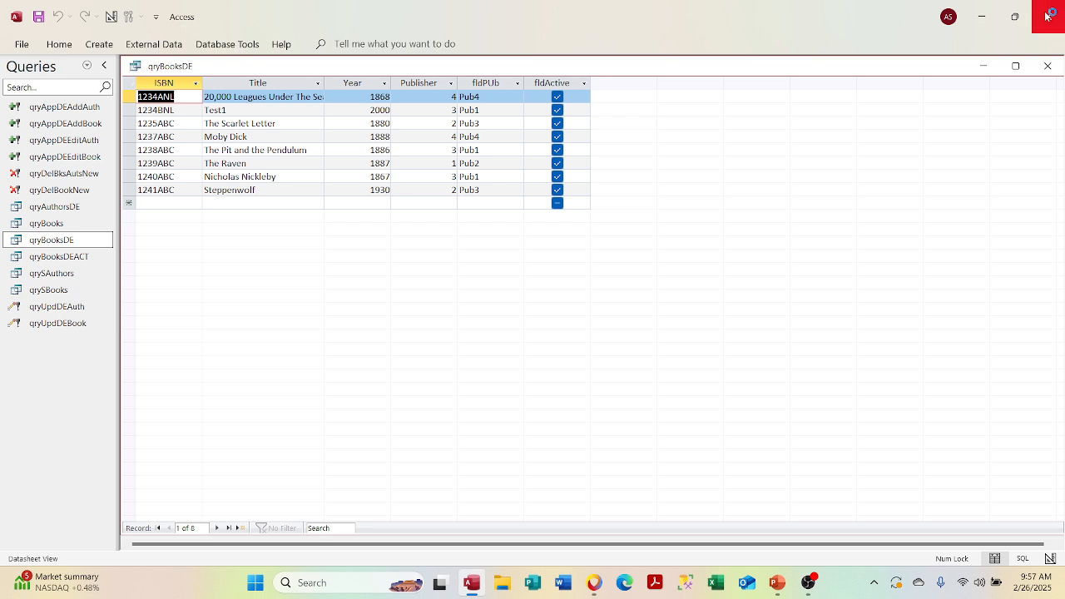
{"action": "left_click", "coordinate": [1045, 65]}
{"action": "double_click", "coordinate": [35, 225]}
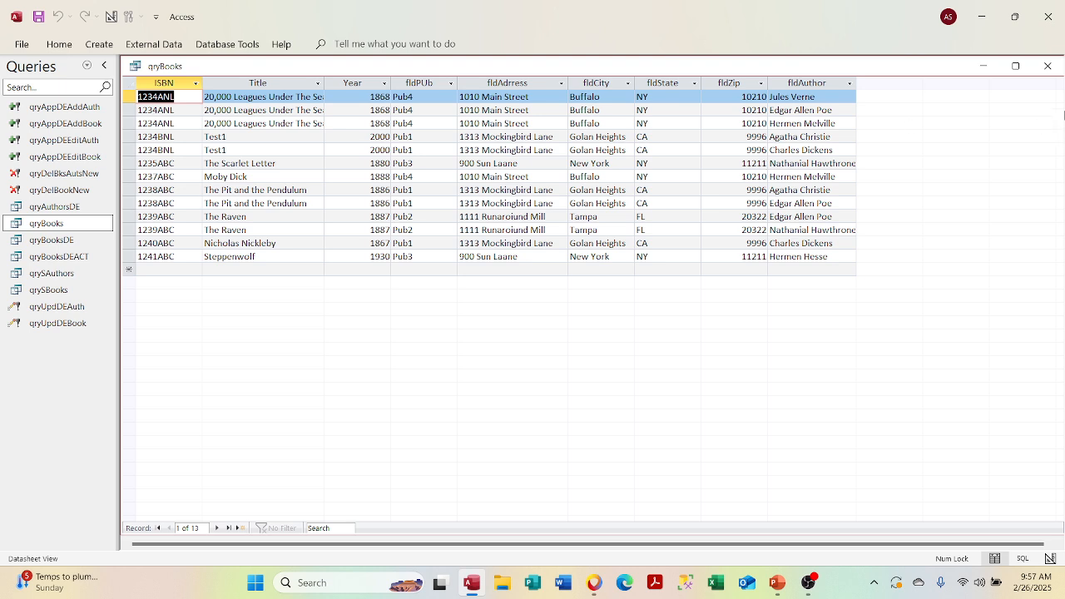
{"action": "left_click", "coordinate": [1049, 68]}
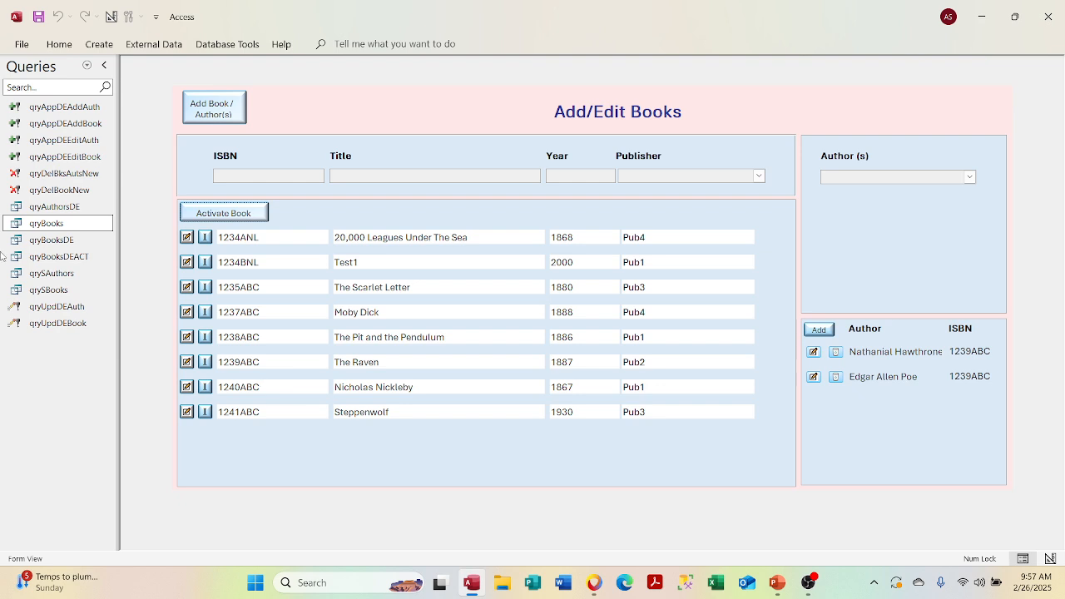
Show the database's forms, close the Add/Edit Books form and reopen it from frmDEMain.
{"action": "left_click", "coordinate": [86, 65]}
{"action": "left_click", "coordinate": [52, 236]}
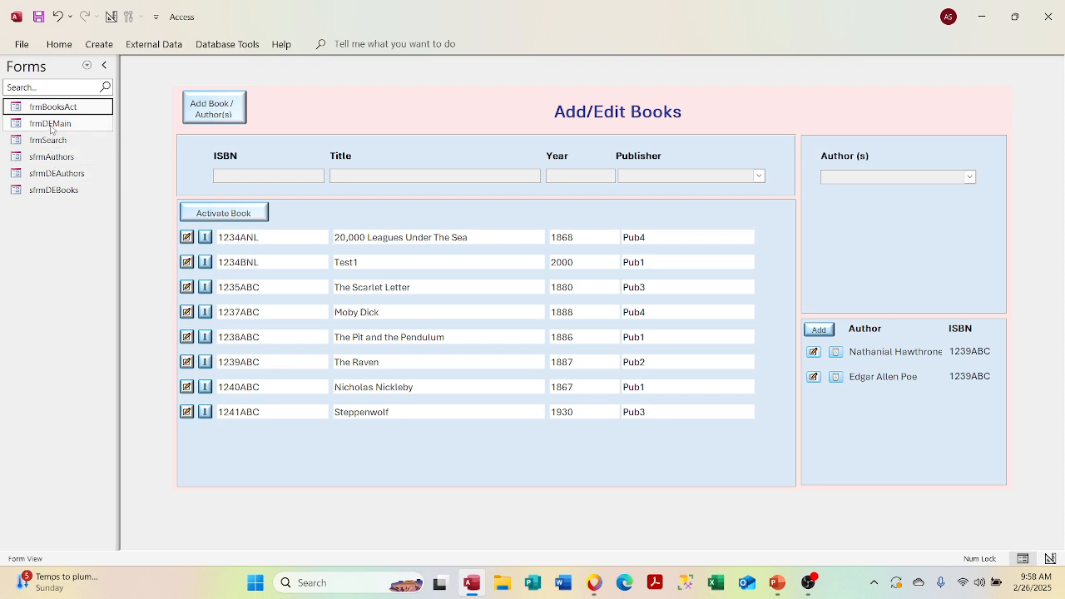
{"action": "right_click", "coordinate": [51, 127]}
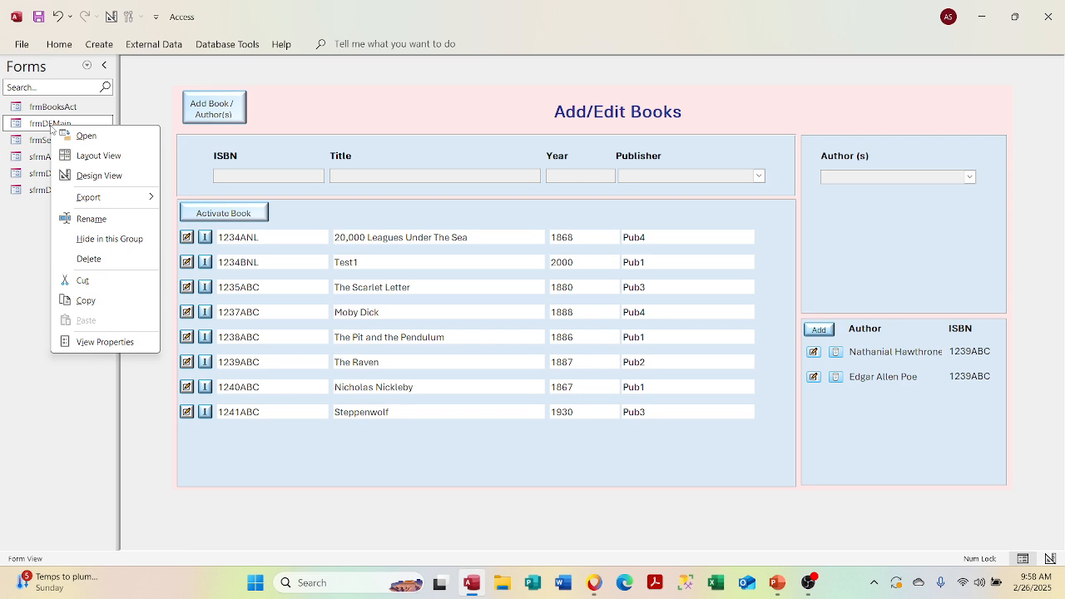
{"action": "left_click", "coordinate": [29, 272]}
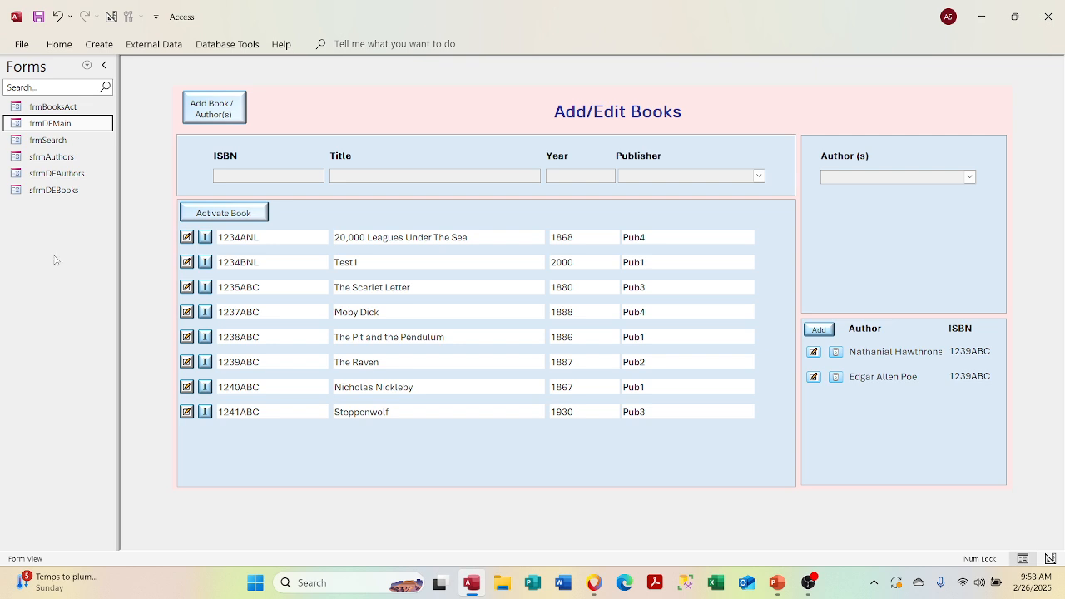
{"action": "right_click", "coordinate": [730, 111]}
{"action": "left_click", "coordinate": [748, 263]}
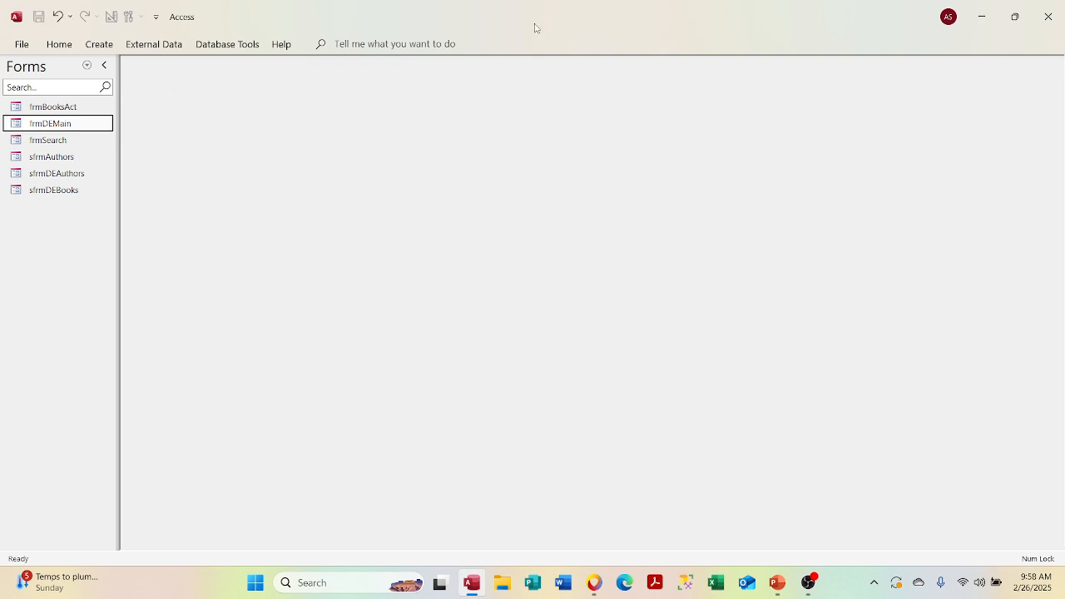
{"action": "double_click", "coordinate": [80, 122]}
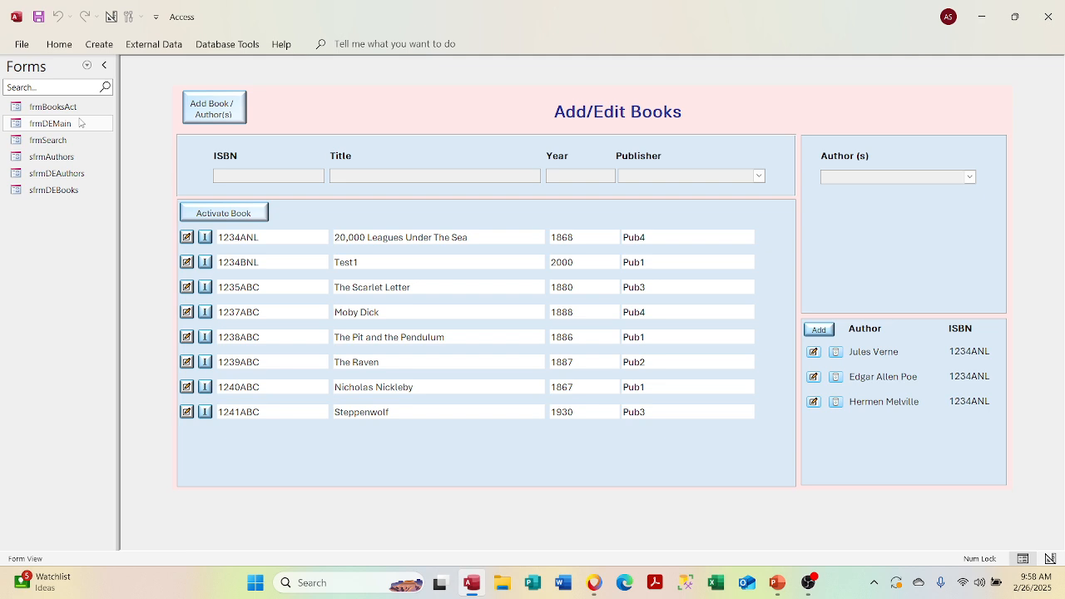
{"action": "left_click", "coordinate": [81, 123]}
List the database's tables to review the temporary and permanent ones.
{"action": "left_click", "coordinate": [87, 66]}
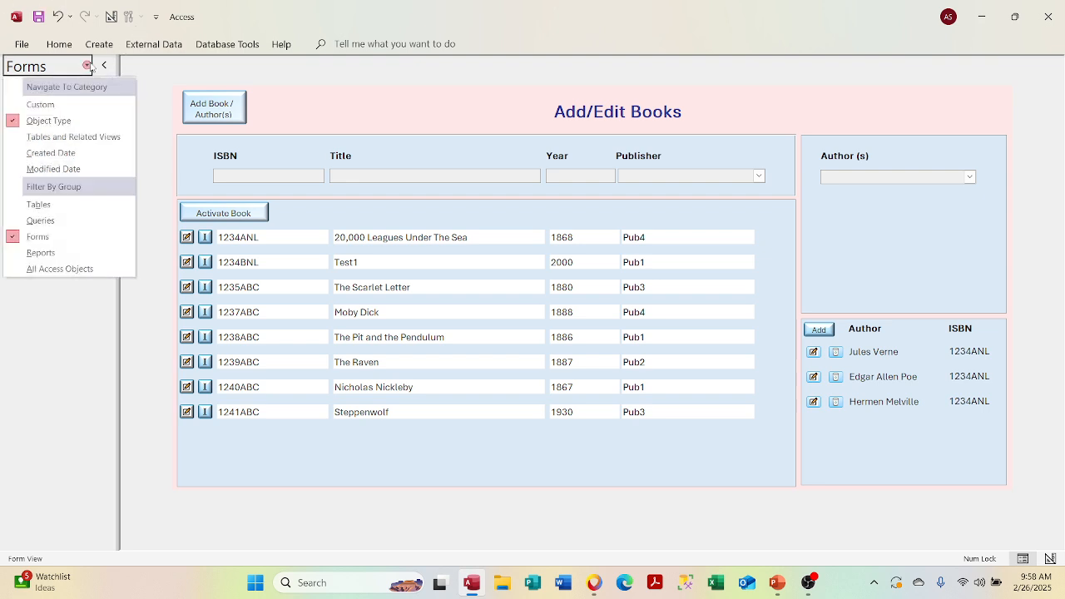
{"action": "left_click", "coordinate": [87, 66]}
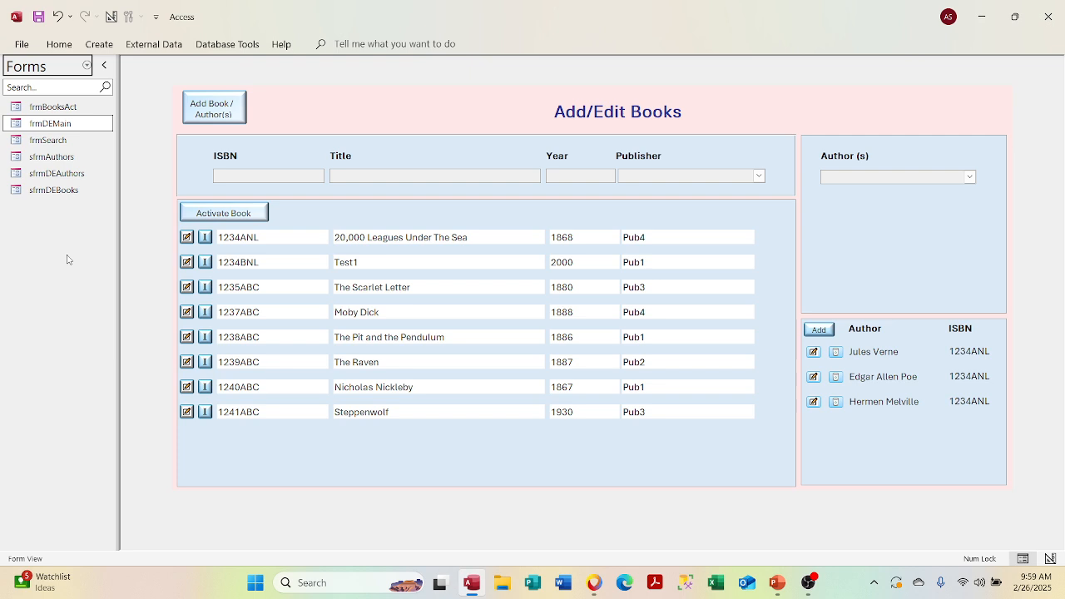
{"action": "left_click", "coordinate": [85, 67]}
{"action": "left_click", "coordinate": [38, 204]}
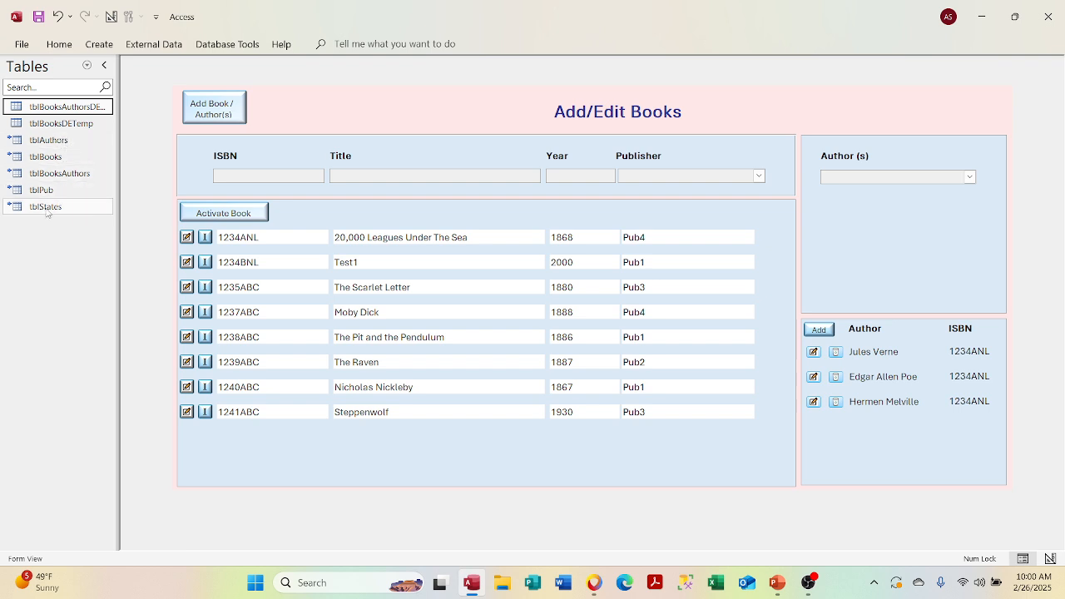
Return to the list of forms and open frmSearch in Design View.
{"action": "left_click", "coordinate": [86, 65]}
{"action": "left_click", "coordinate": [72, 237]}
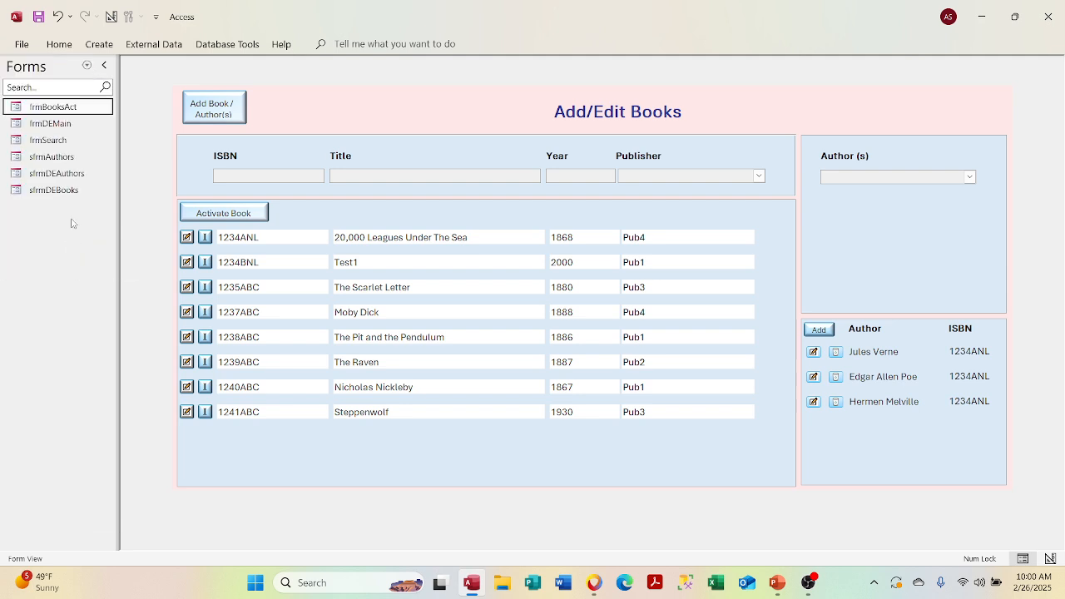
{"action": "double_click", "coordinate": [48, 140]}
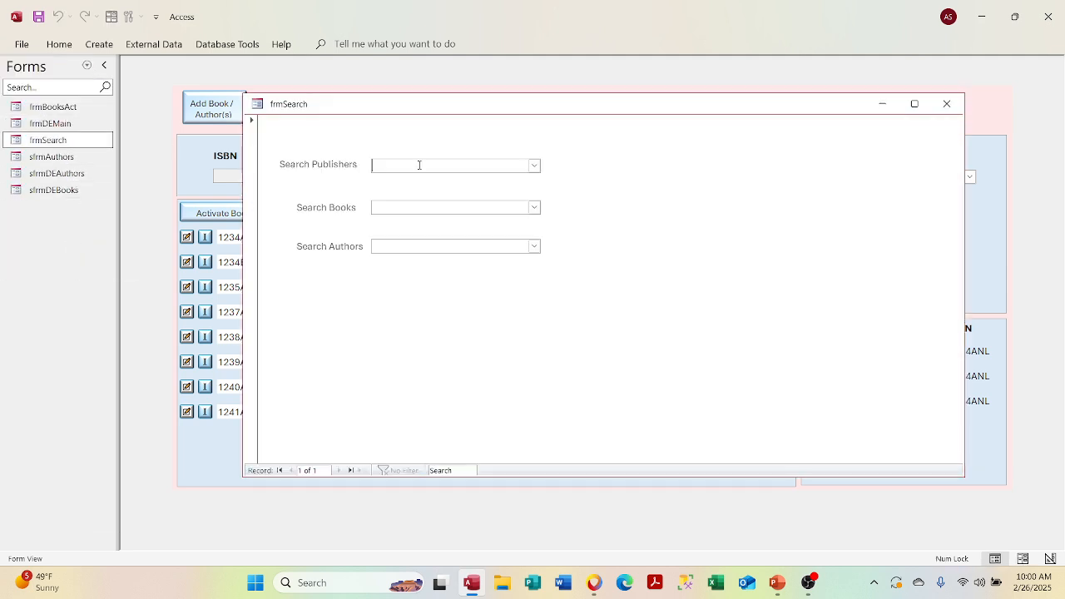
{"action": "right_click", "coordinate": [600, 110]}
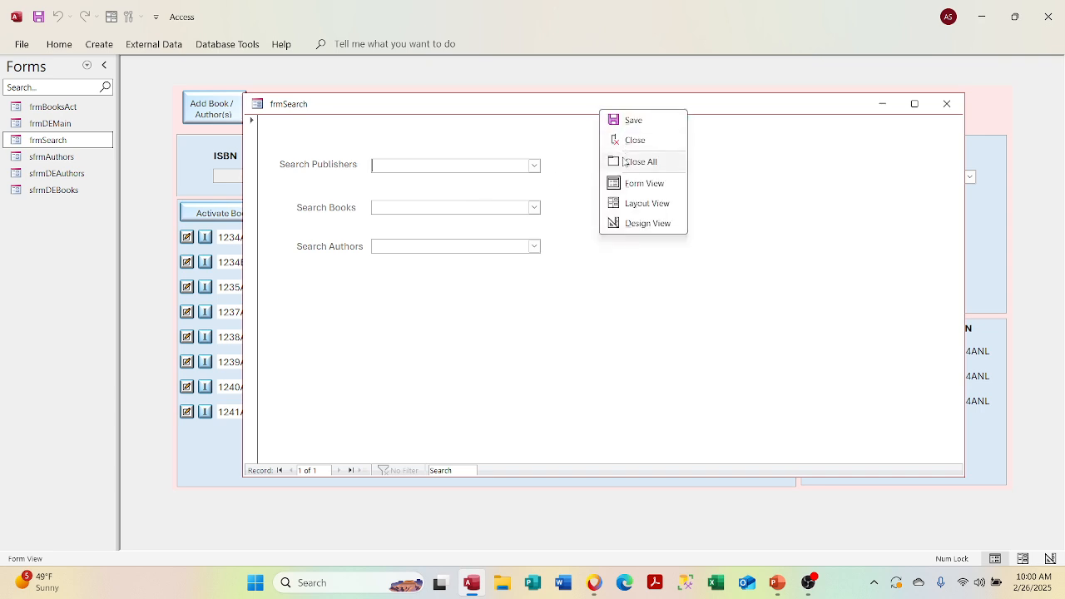
{"action": "left_click", "coordinate": [629, 225]}
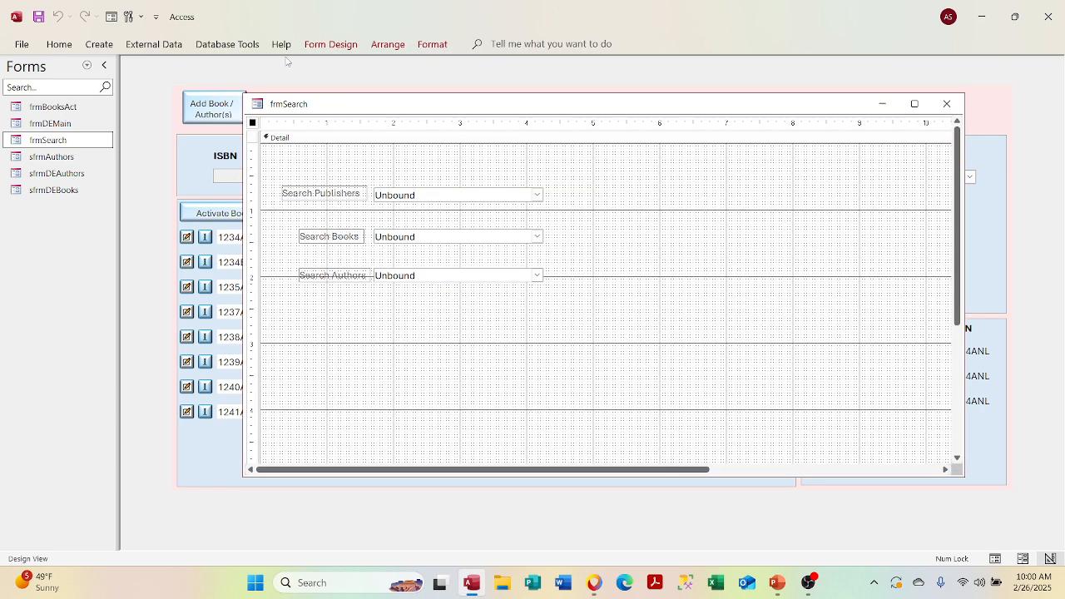
Draw an option group in the empty Detail area of frmSearch beside the three search combo boxes.
{"action": "left_click", "coordinate": [320, 48]}
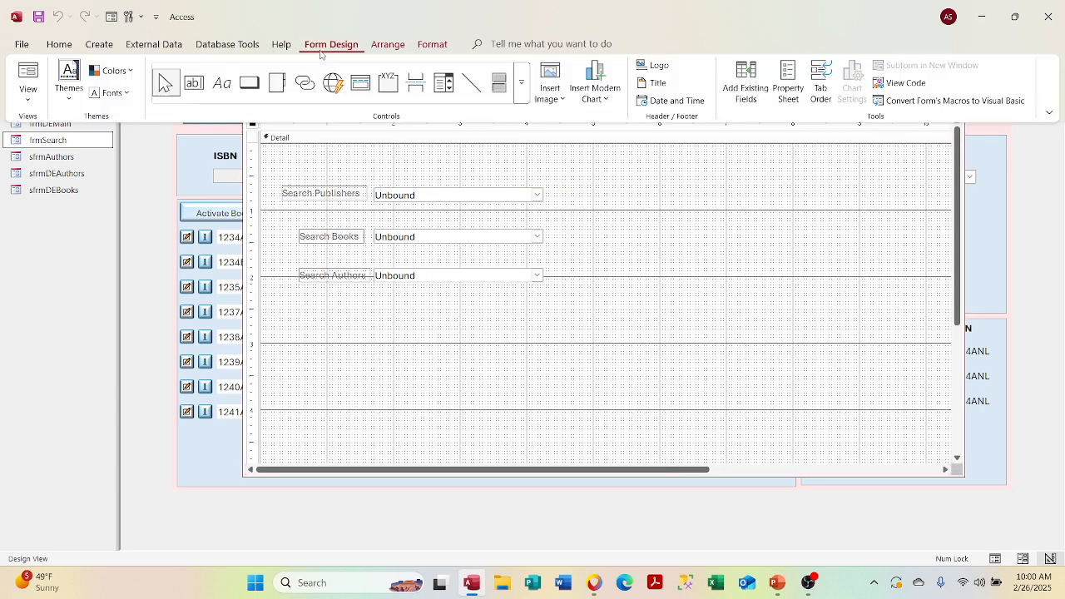
{"action": "left_click", "coordinate": [524, 98]}
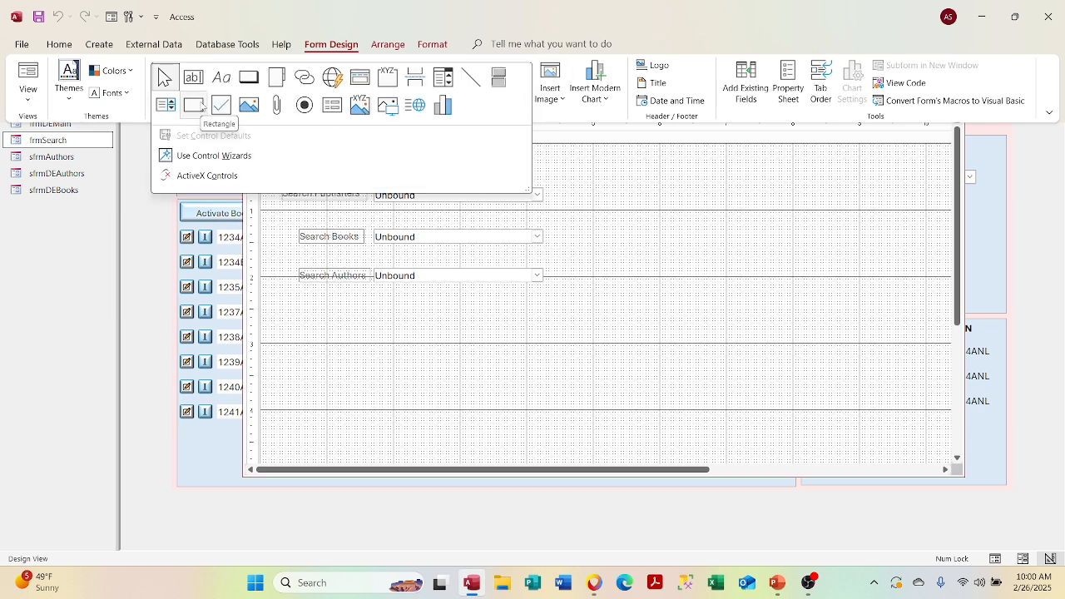
{"action": "left_click", "coordinate": [387, 83]}
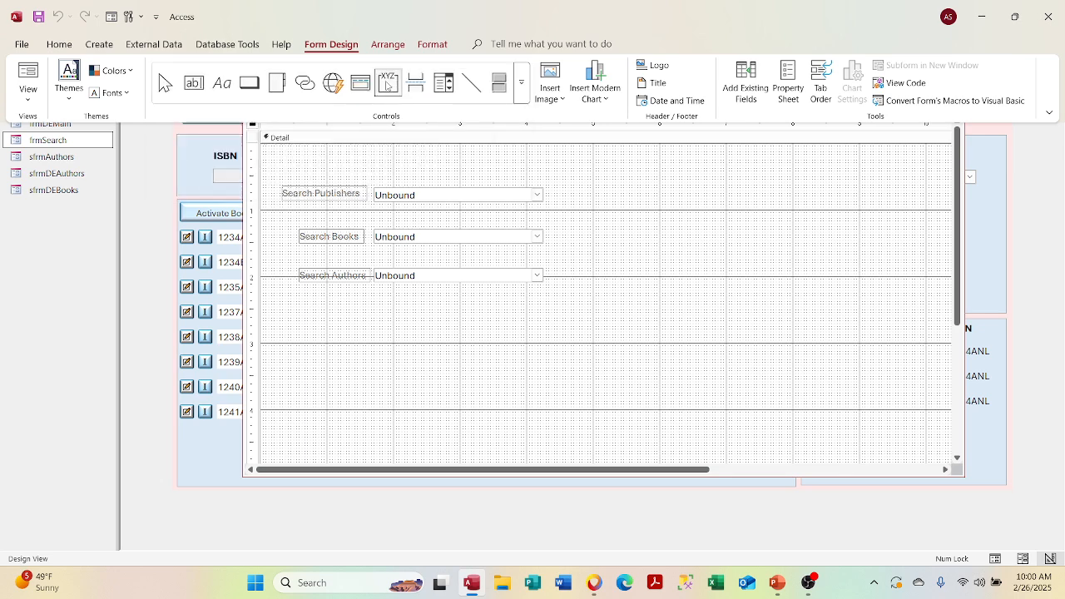
{"action": "mouse_move", "coordinate": [692, 236]}
{"action": "left_mouse_down"}
{"action": "mouse_move", "coordinate": [844, 358]}
{"action": "mouse_move", "coordinate": [843, 409]}
{"action": "left_mouse_up"}
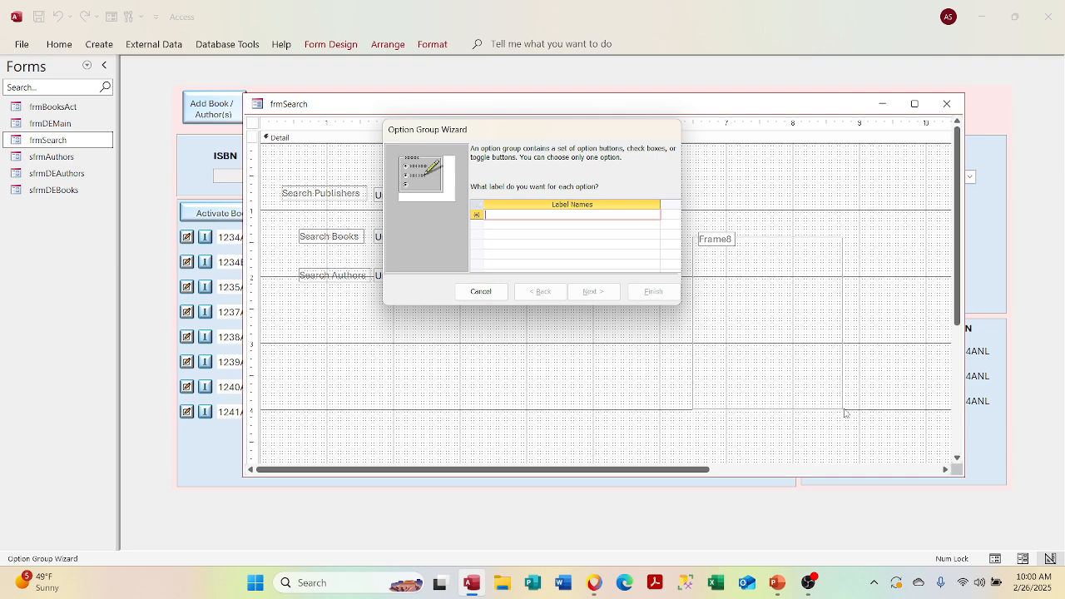
Label the option group's choices First and Second and continue to the default choice.
{"action": "type", "text": "First"}
{"action": "left_click", "coordinate": [507, 224]}
{"action": "type", "text": "Second"}
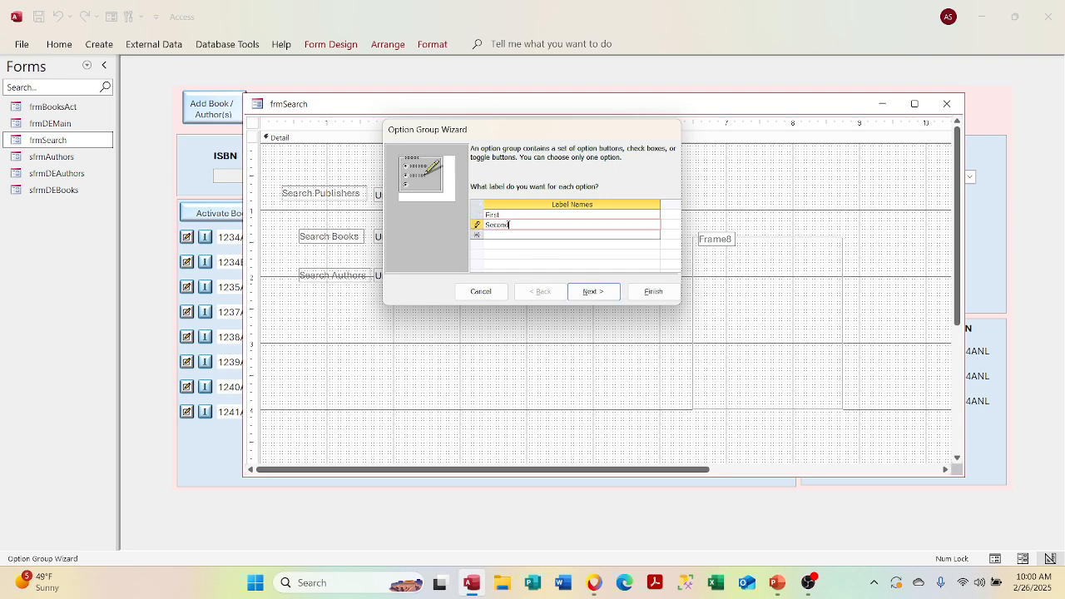
{"action": "key", "text": "Return"}
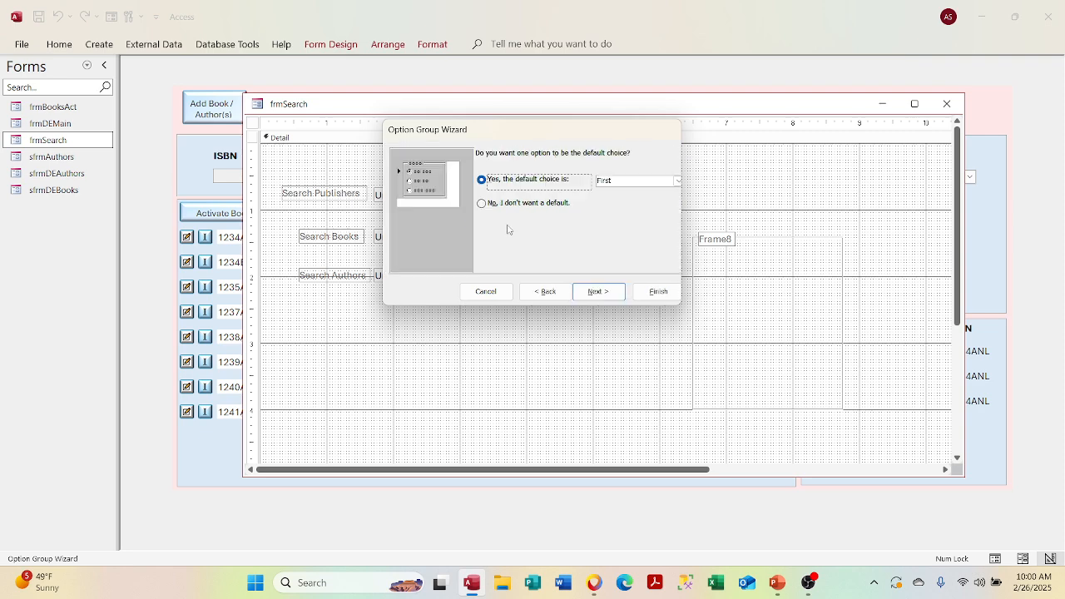
Go back to the option labels, add Third and Fourth as further choices, and continue to the default choice.
{"action": "left_click", "coordinate": [546, 291]}
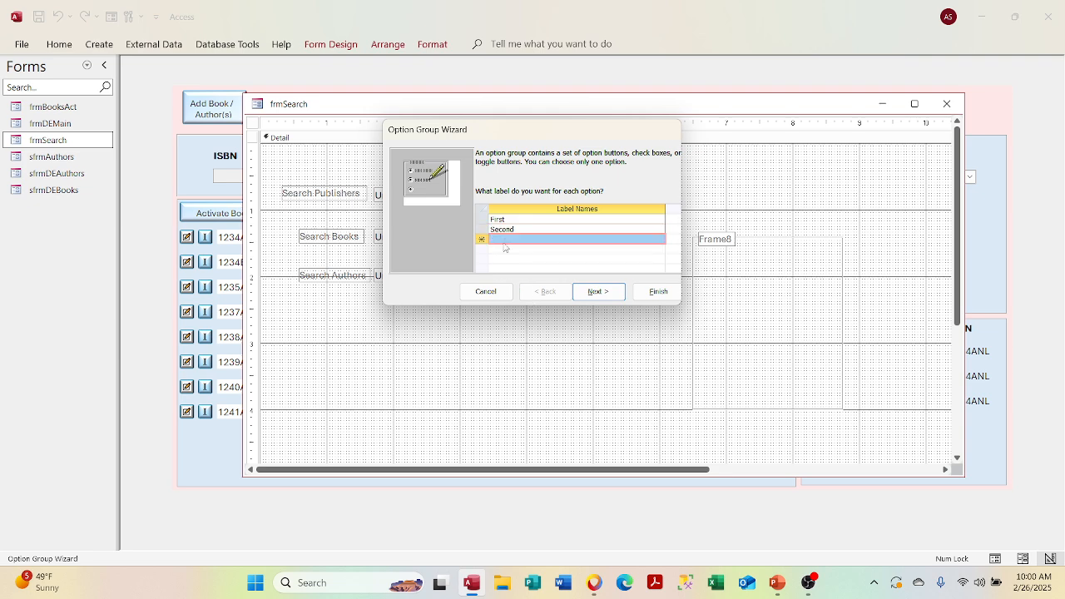
{"action": "type", "text": "Third"}
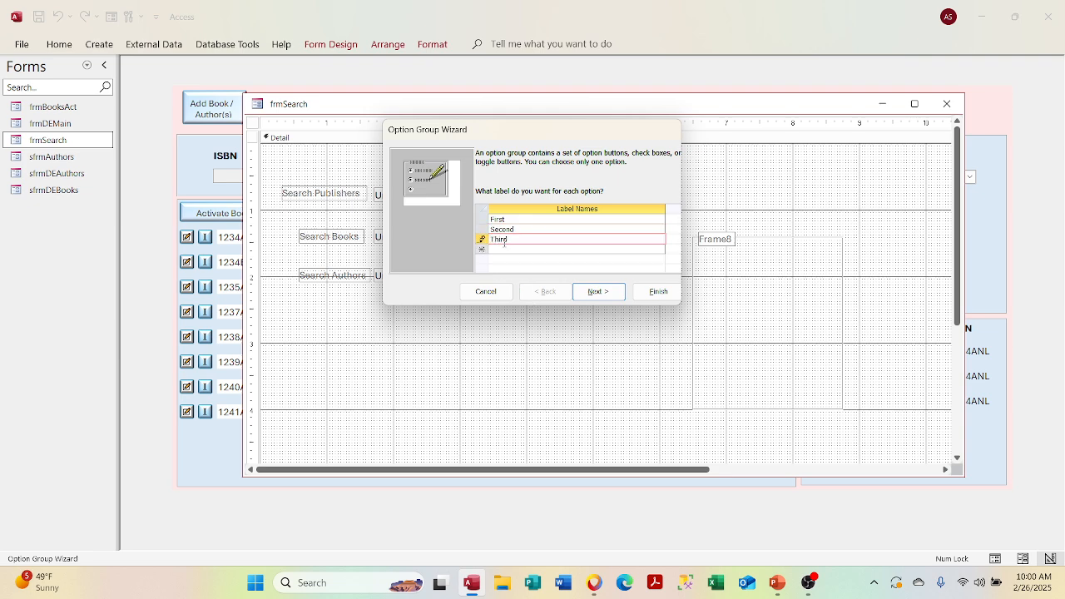
{"action": "key", "text": "Tab"}
{"action": "type", "text": "Fourth"}
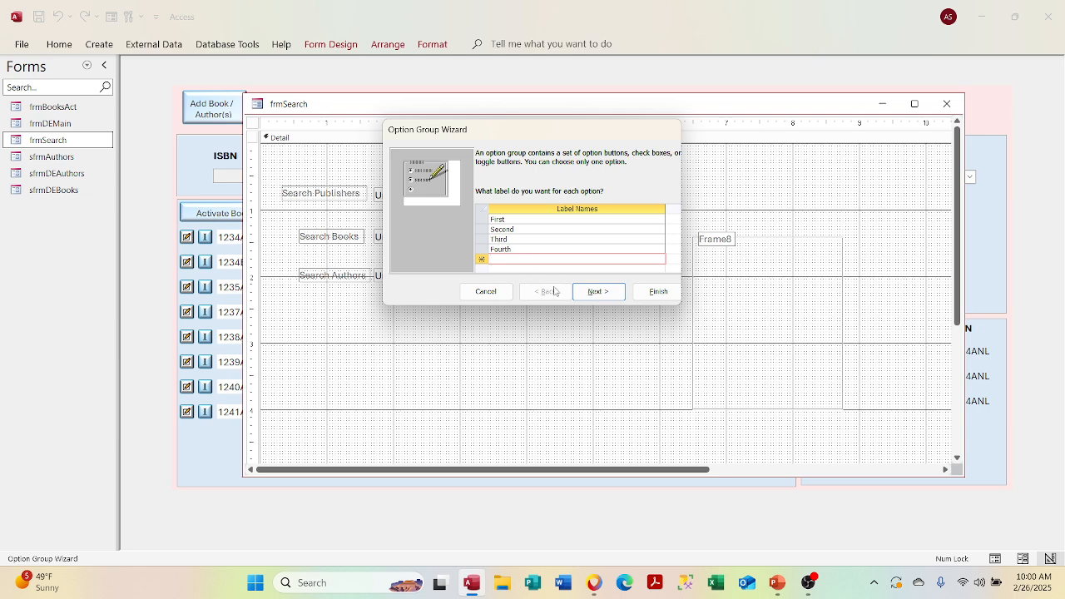
{"action": "left_click", "coordinate": [581, 291]}
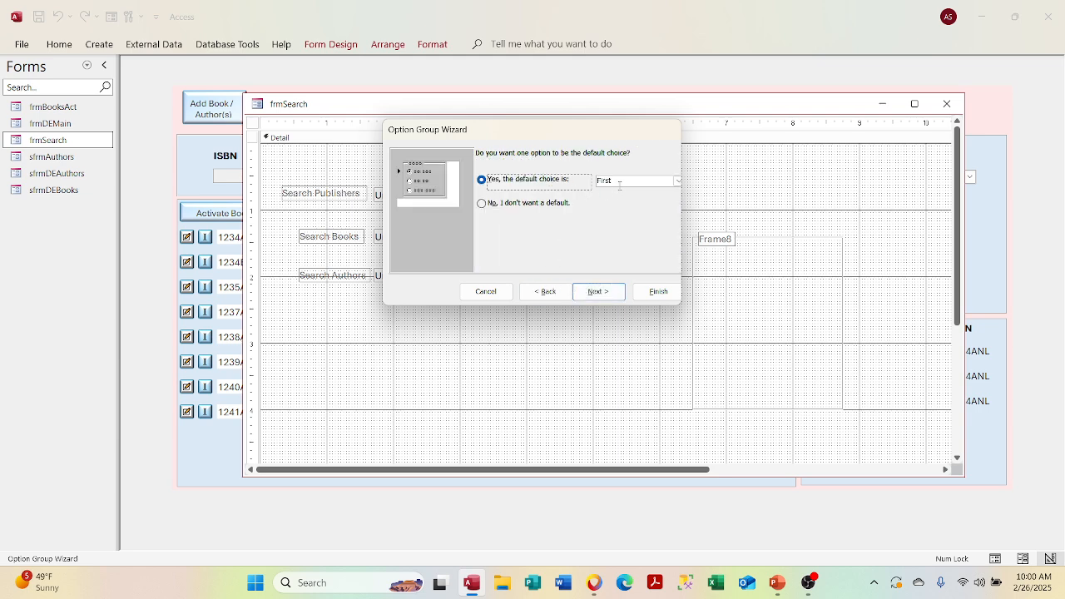
Choose no default option and accept the values 1 to 4 for the four choices.
{"action": "left_click", "coordinate": [483, 204]}
{"action": "left_click", "coordinate": [598, 293]}
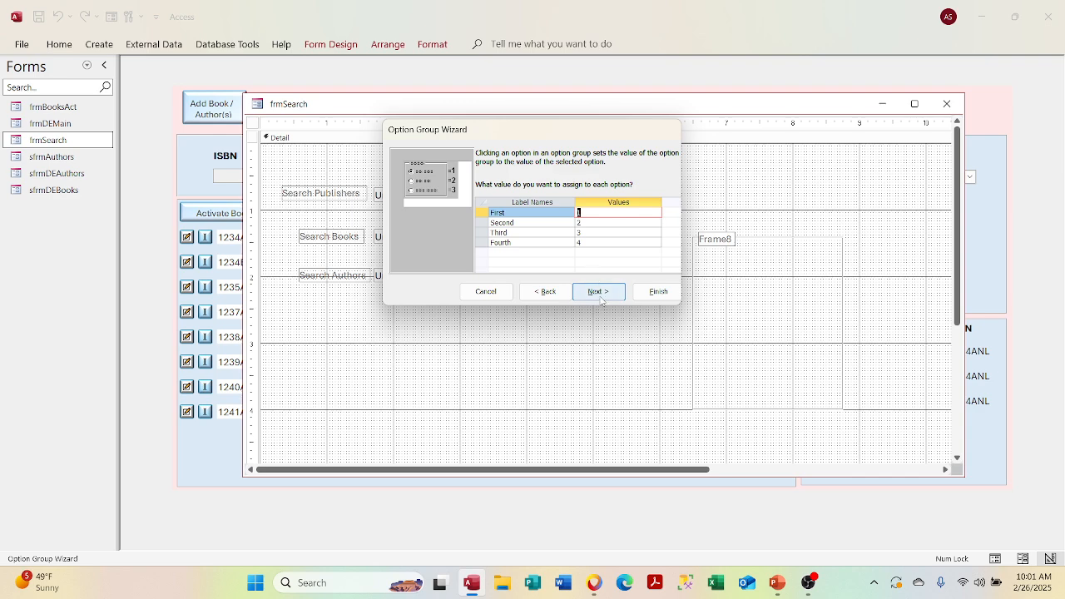
{"action": "left_click", "coordinate": [606, 289]}
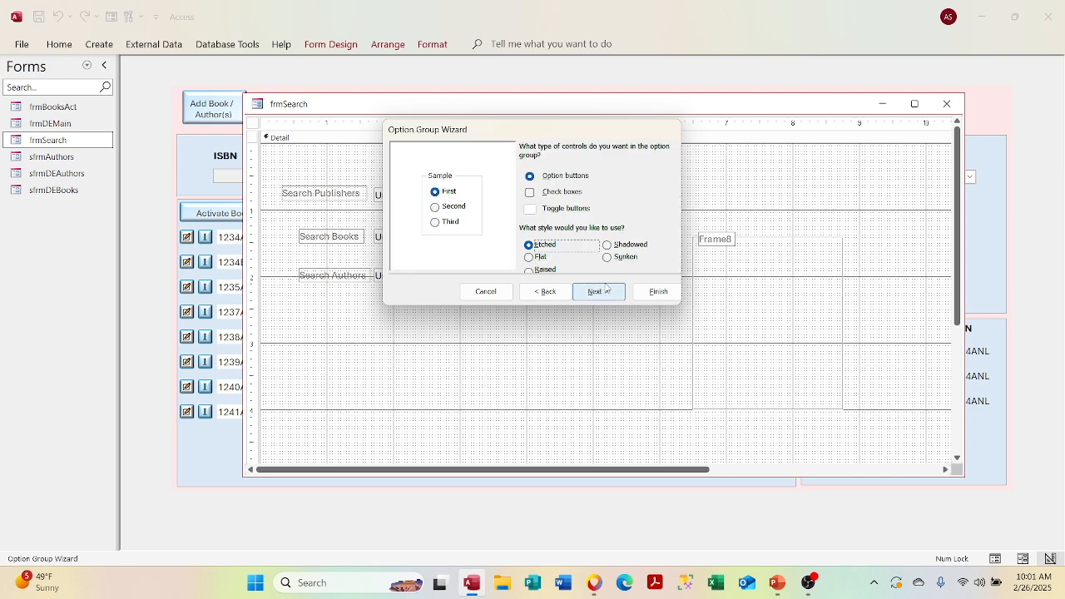
Preview the different control types and frame styles for the option group, settling on option buttons with the Raised style.
{"action": "left_click", "coordinate": [529, 192]}
{"action": "left_click", "coordinate": [527, 210]}
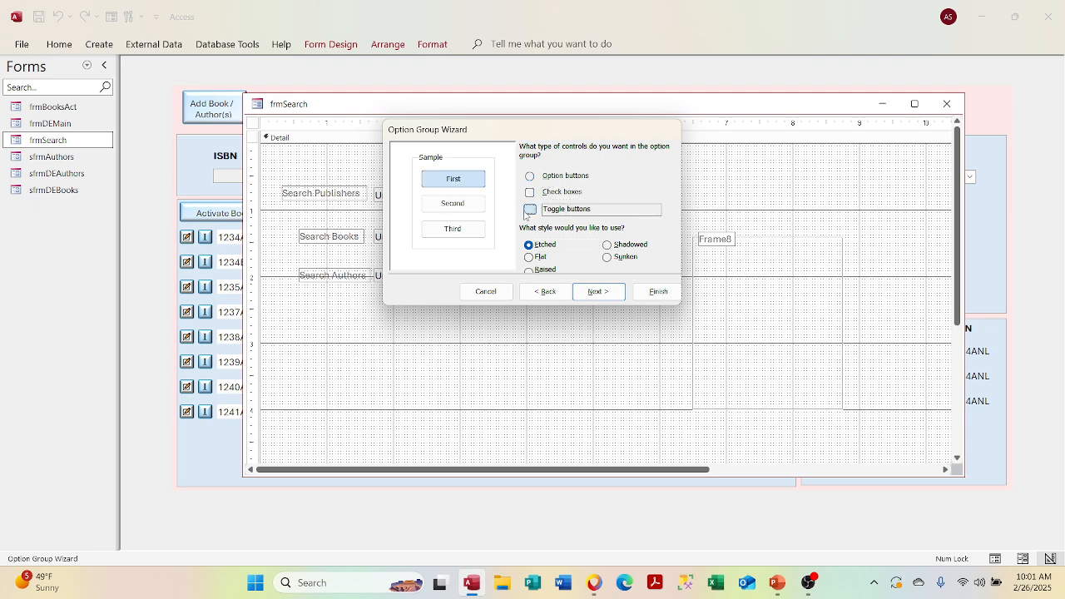
{"action": "left_click", "coordinate": [530, 176]}
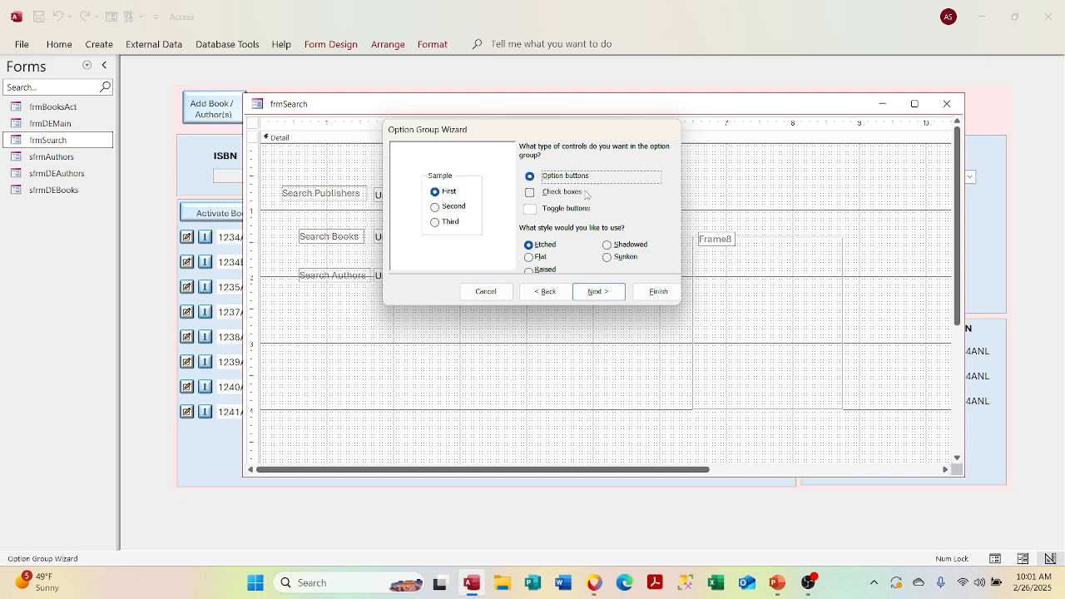
{"action": "left_click", "coordinate": [608, 261]}
{"action": "left_click", "coordinate": [607, 245]}
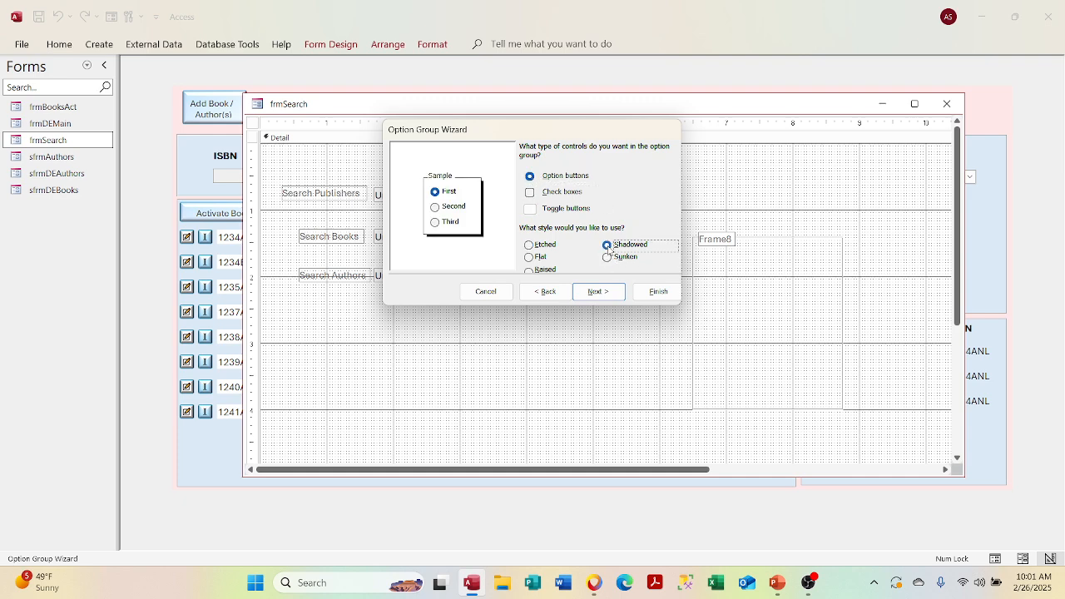
{"action": "left_click", "coordinate": [608, 258]}
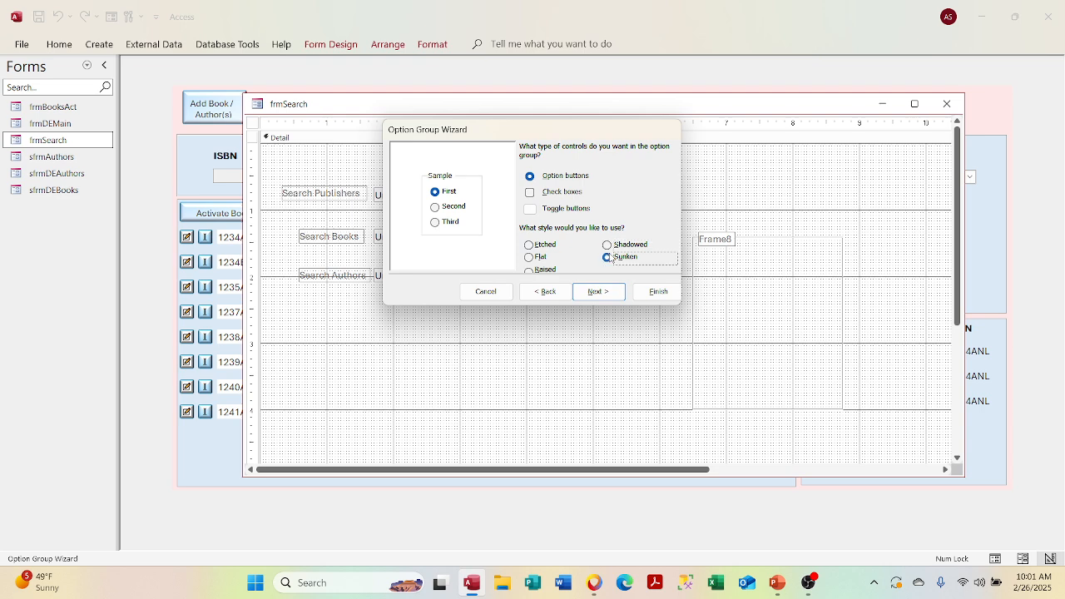
{"action": "left_click", "coordinate": [529, 245]}
{"action": "left_click", "coordinate": [529, 257]}
{"action": "left_click", "coordinate": [529, 274]}
{"action": "left_click", "coordinate": [529, 245]}
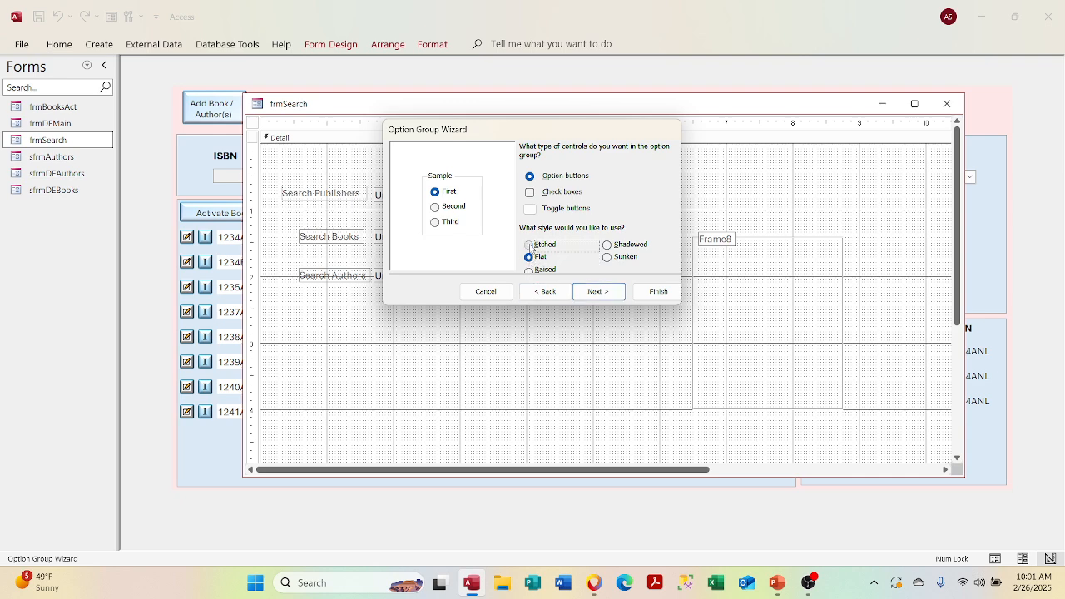
Caption the option group frm1 and finish creating it on frmSearch.
{"action": "left_click", "coordinate": [597, 292]}
{"action": "left_click", "coordinate": [598, 294]}
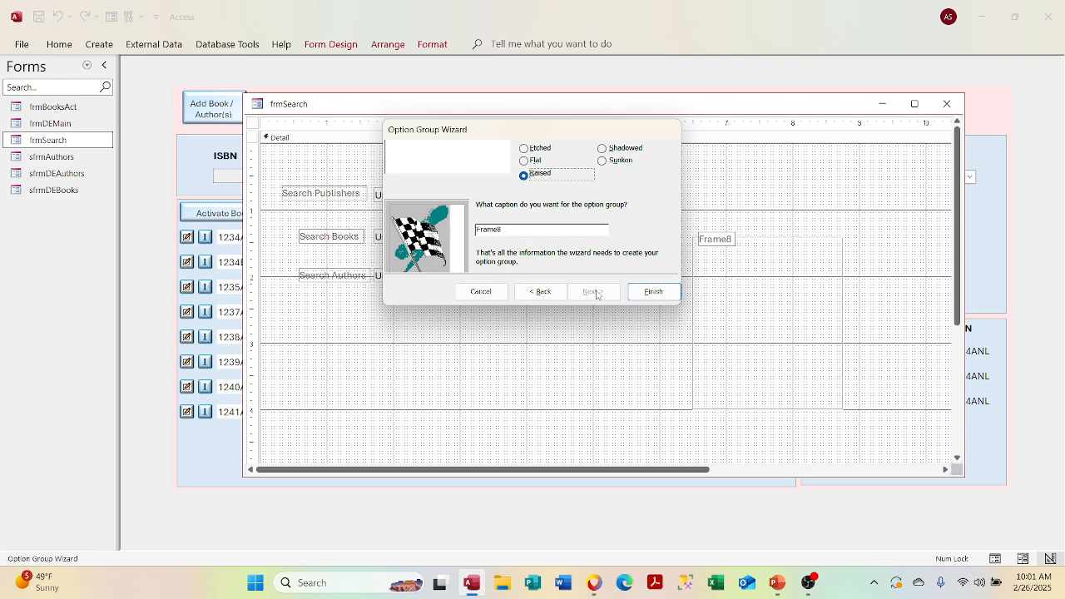
{"action": "left_click", "coordinate": [540, 292]}
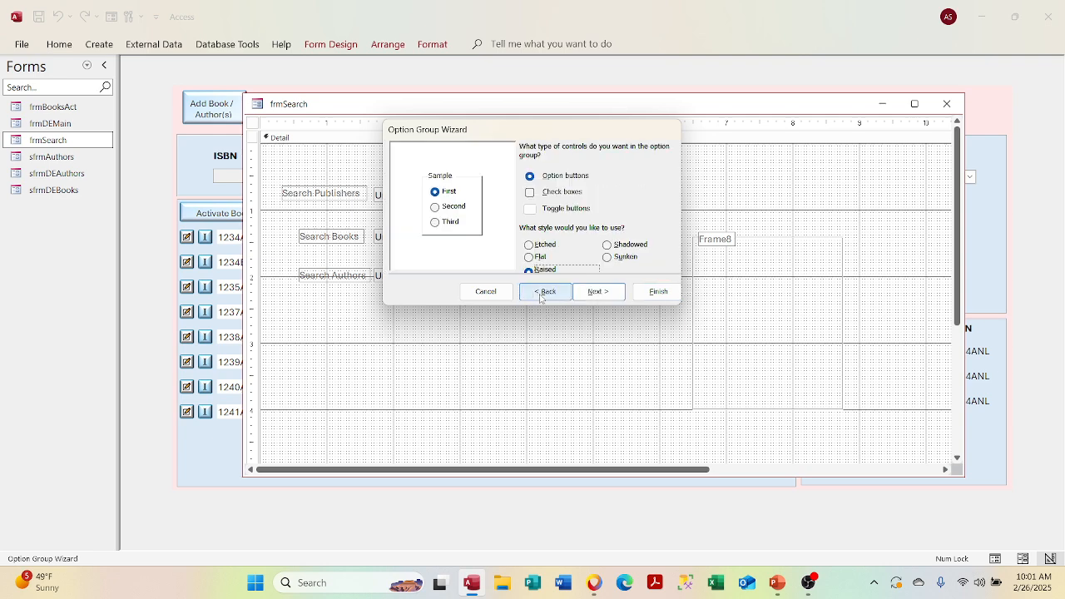
{"action": "left_click", "coordinate": [586, 292]}
{"action": "type", "text": "frm1"}
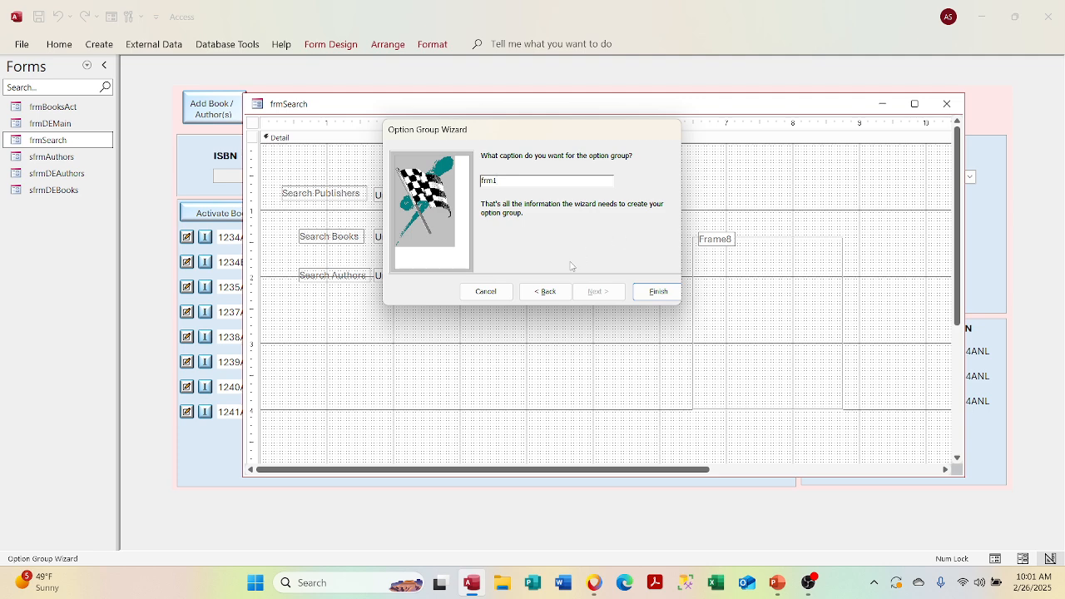
{"action": "left_click", "coordinate": [542, 292]}
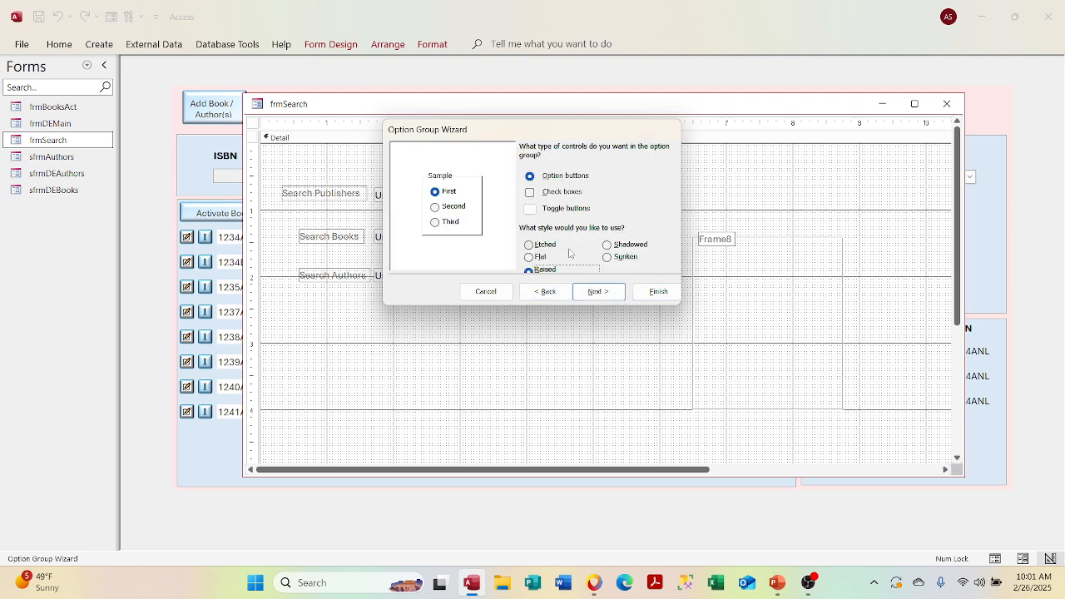
{"action": "left_click", "coordinate": [595, 291]}
{"action": "left_click", "coordinate": [653, 291]}
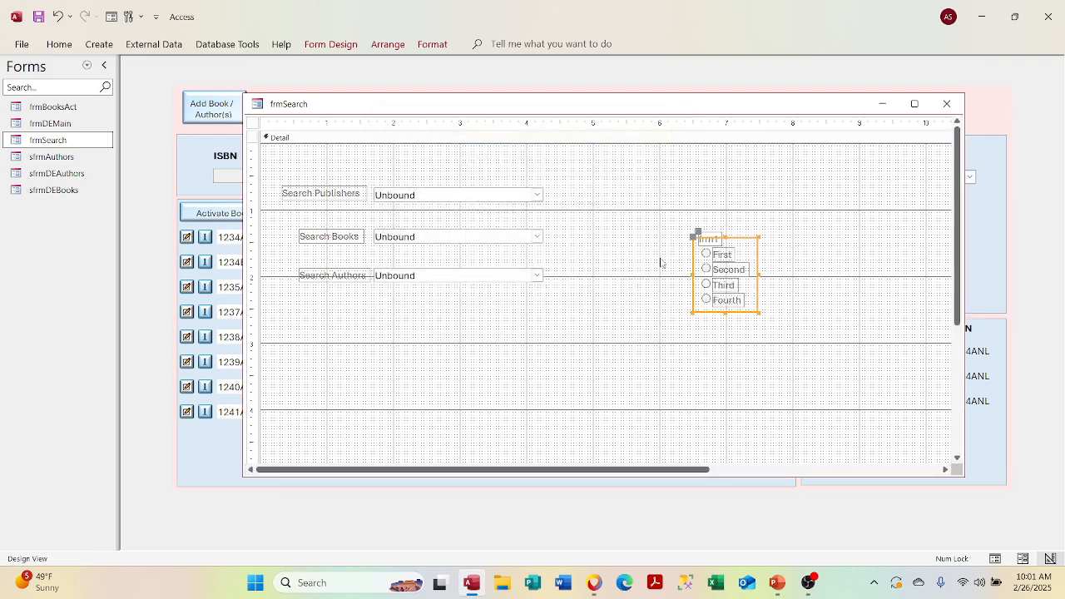
Show frmSearch in Form View and test the frm1 option group by selecting each of its four choices.
{"action": "left_click", "coordinate": [708, 254]}
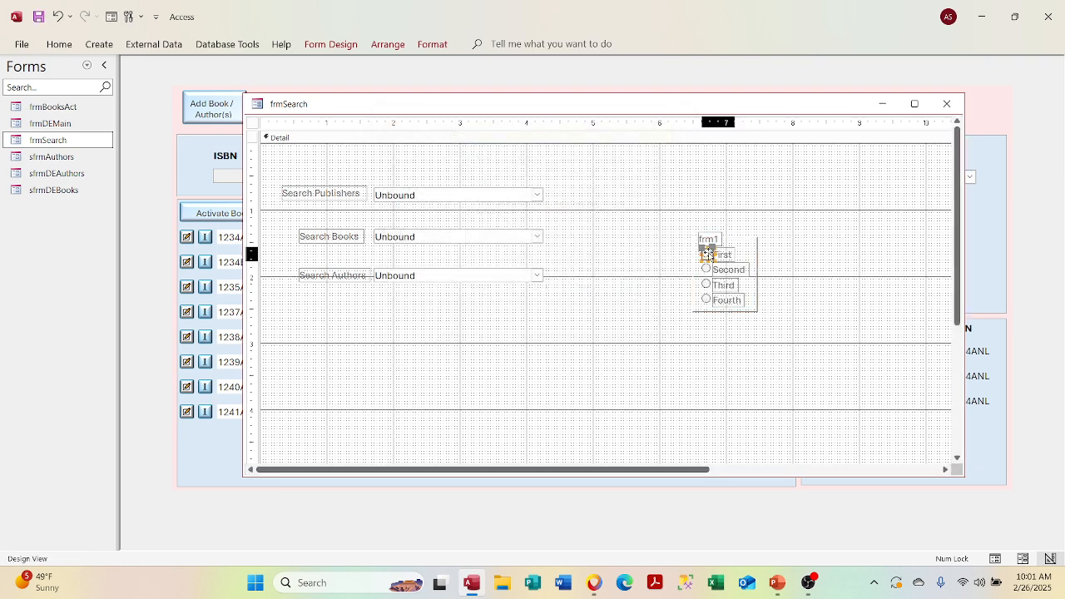
{"action": "right_click", "coordinate": [705, 104]}
{"action": "left_click", "coordinate": [718, 185]}
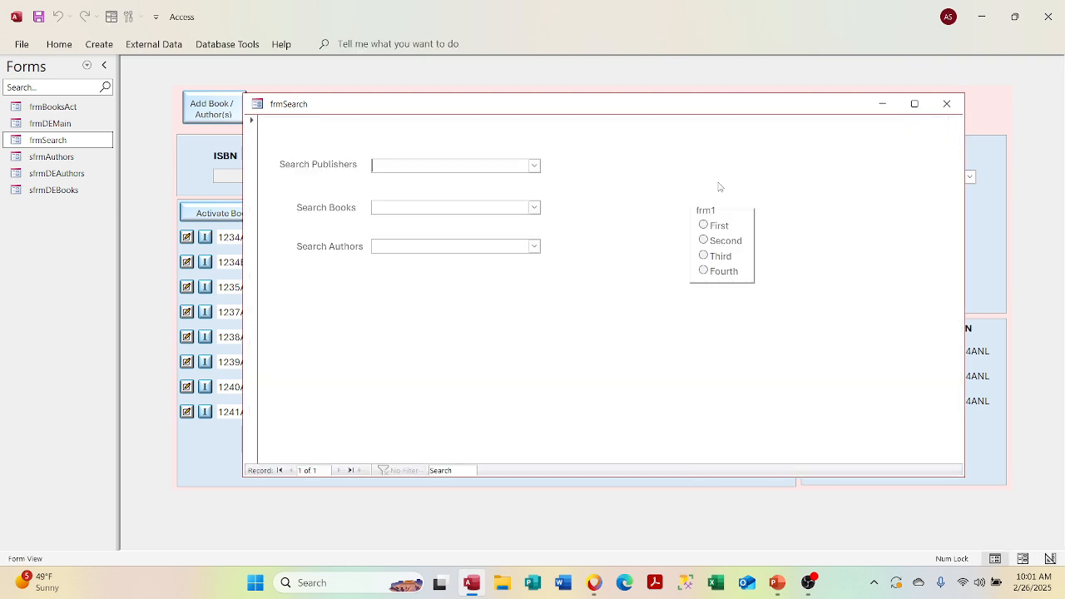
{"action": "left_click", "coordinate": [704, 226]}
{"action": "left_click", "coordinate": [705, 240]}
{"action": "left_click", "coordinate": [704, 256]}
{"action": "left_click", "coordinate": [703, 270]}
{"action": "left_click", "coordinate": [704, 225]}
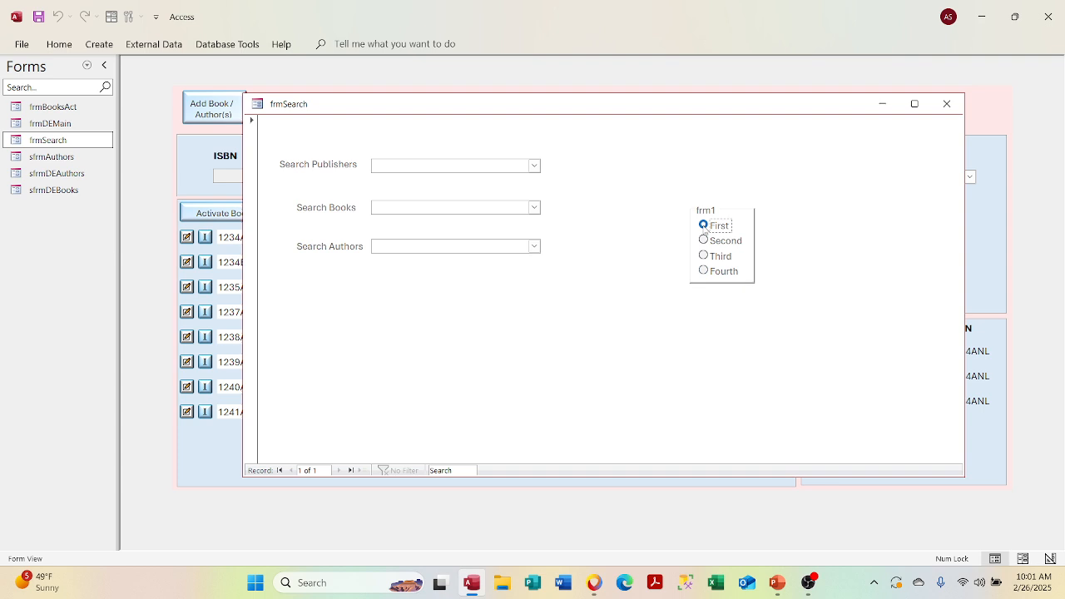
Return frmSearch to Design View, delete the entire frm1 option group, and close the form.
{"action": "right_click", "coordinate": [698, 107]}
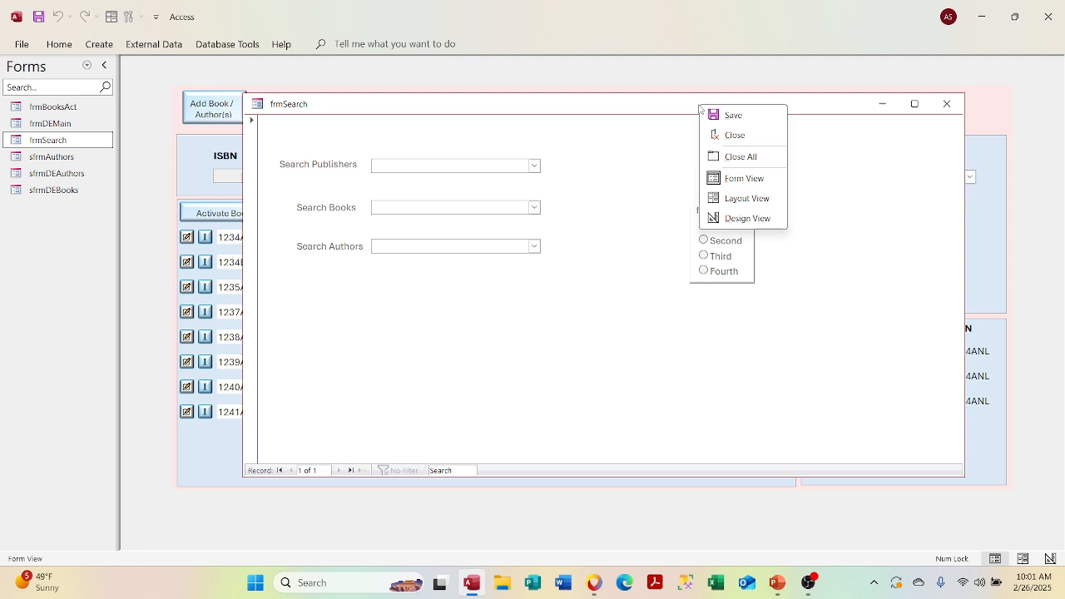
{"action": "left_click", "coordinate": [729, 220]}
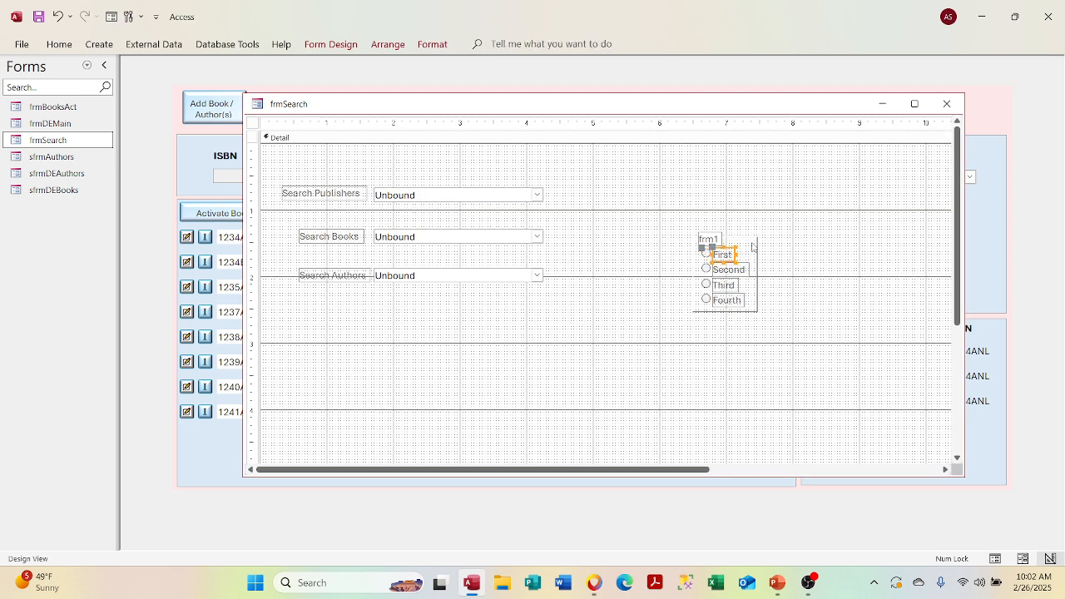
{"action": "left_click", "coordinate": [753, 246]}
{"action": "left_click_drag", "start_coordinate": [663, 221], "coordinate": [836, 363]}
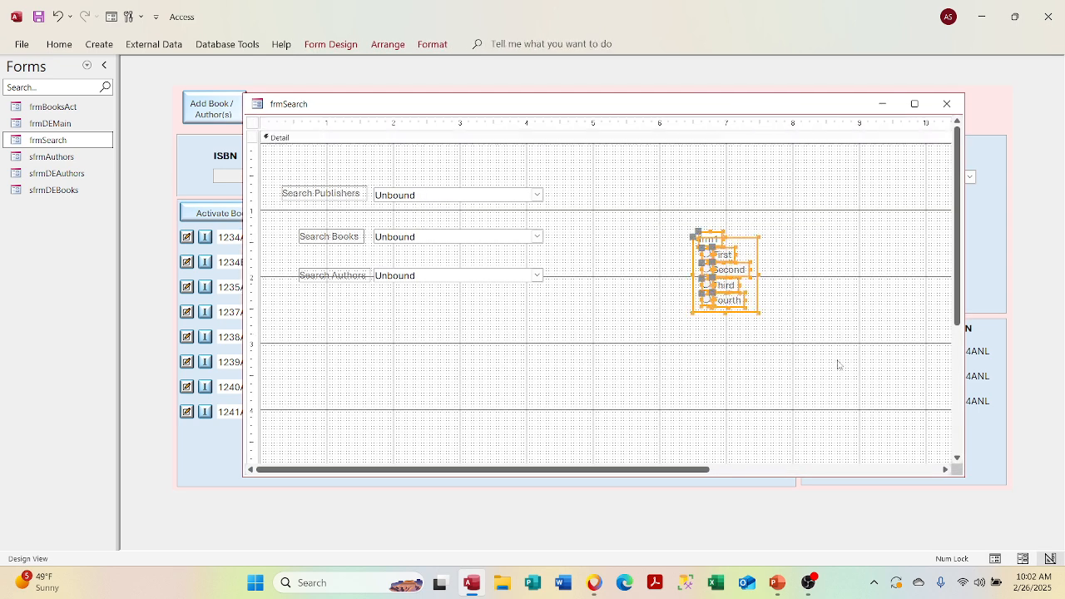
{"action": "key", "text": "Delete"}
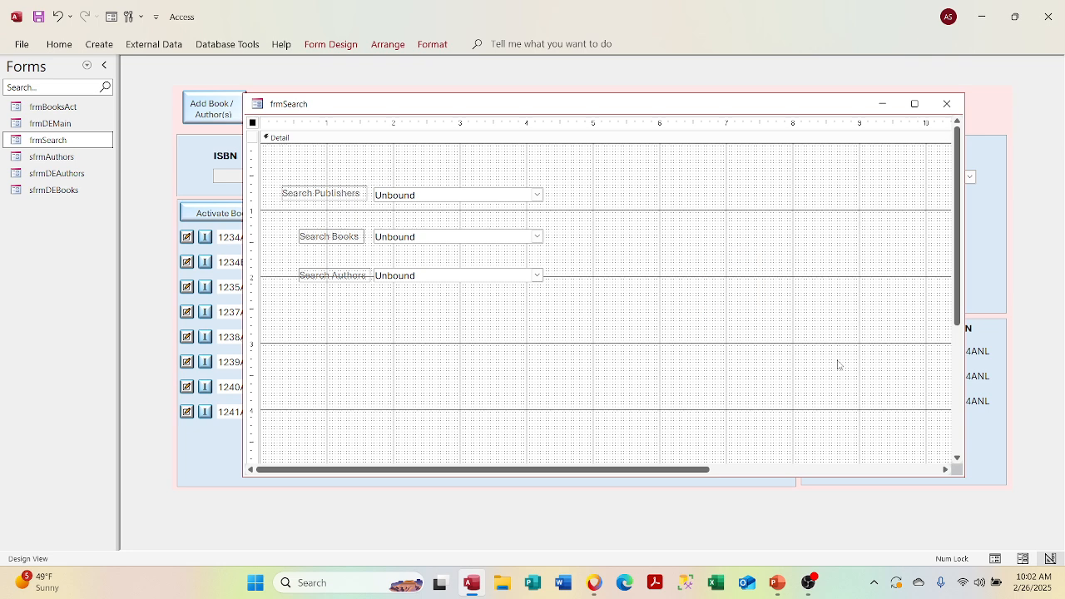
{"action": "left_click", "coordinate": [946, 103]}
{"action": "left_click", "coordinate": [538, 328]}
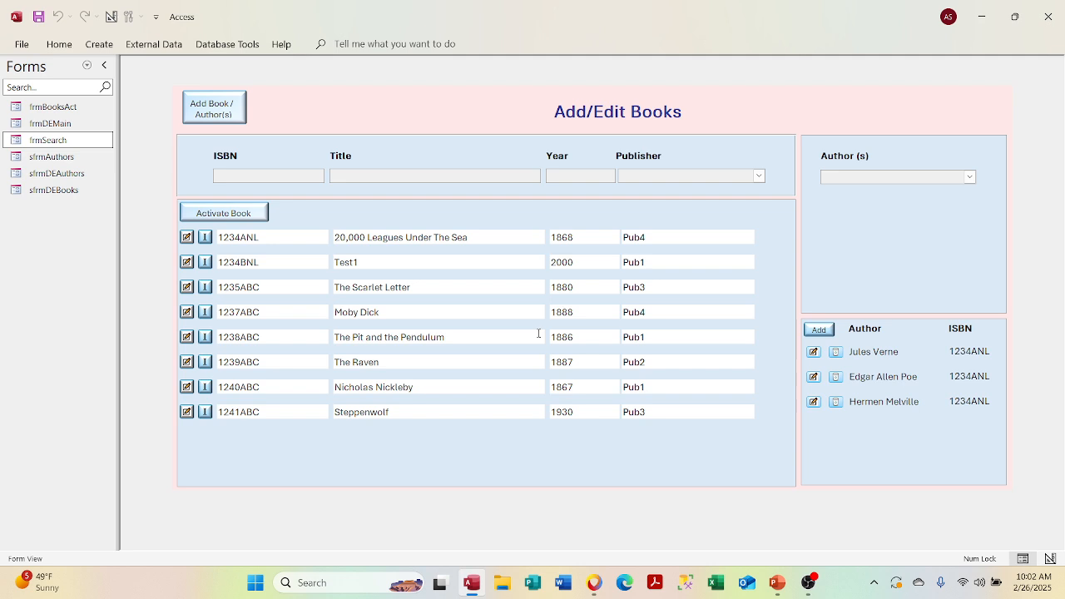
View the Add/Edit Books form frmDEMain in Design View and return it to Form View.
{"action": "right_click", "coordinate": [355, 109]}
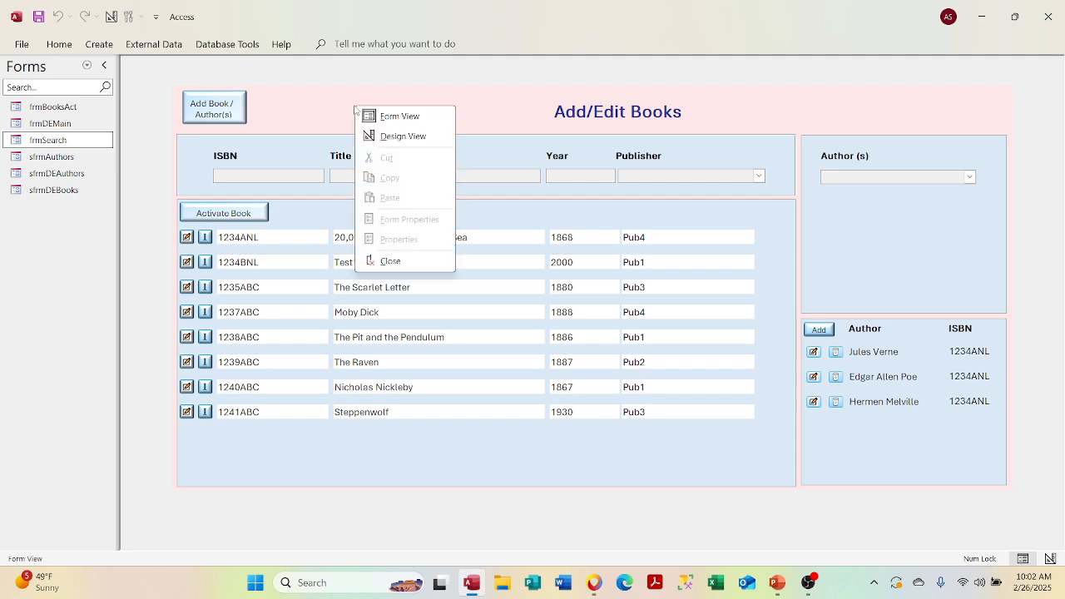
{"action": "left_click", "coordinate": [390, 137]}
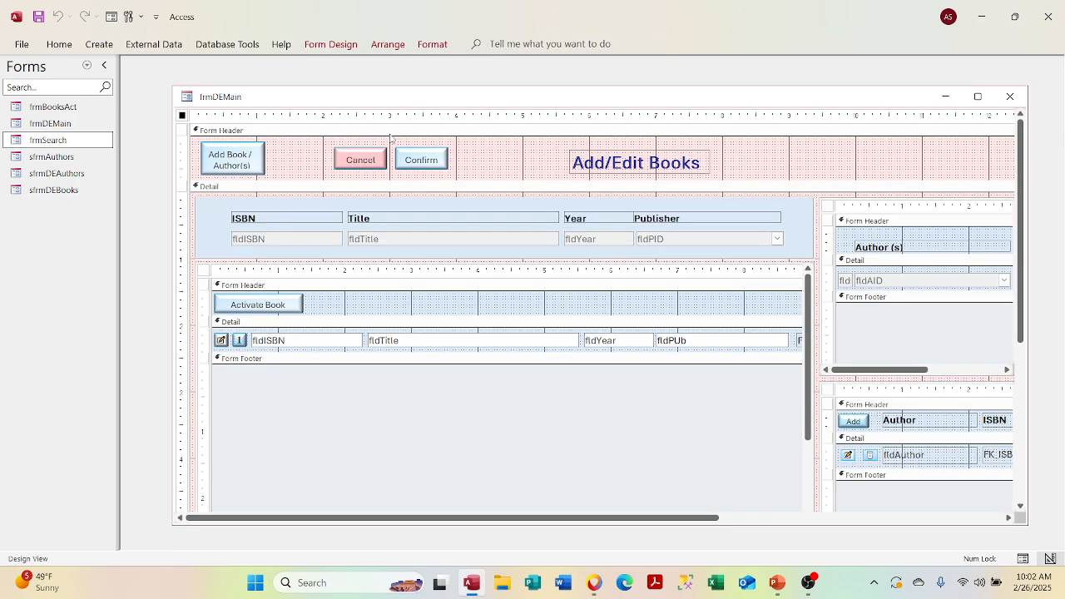
{"action": "right_click", "coordinate": [358, 96]}
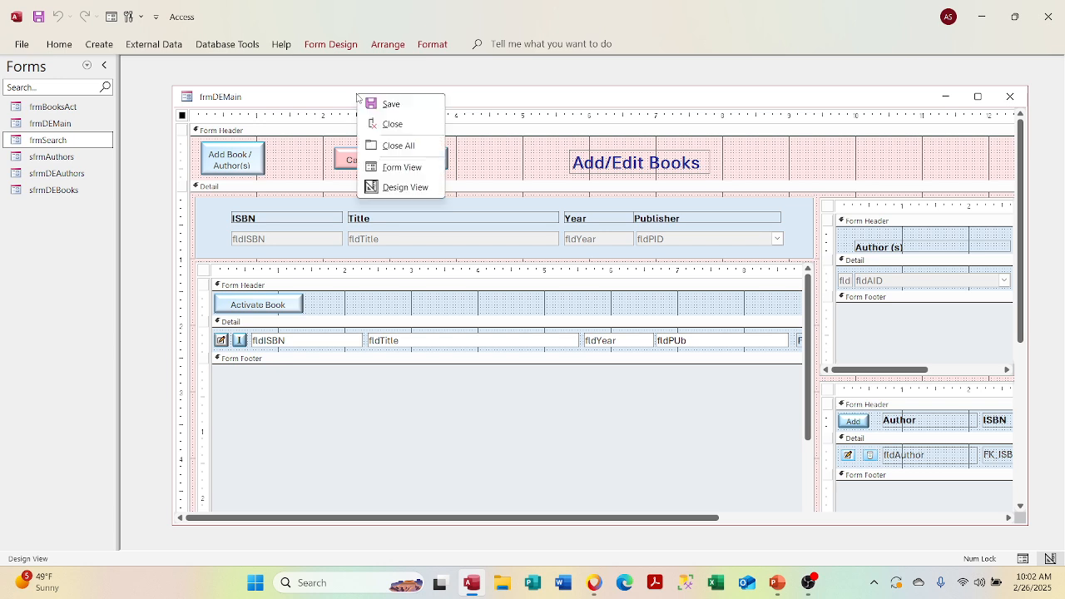
{"action": "left_click", "coordinate": [392, 186]}
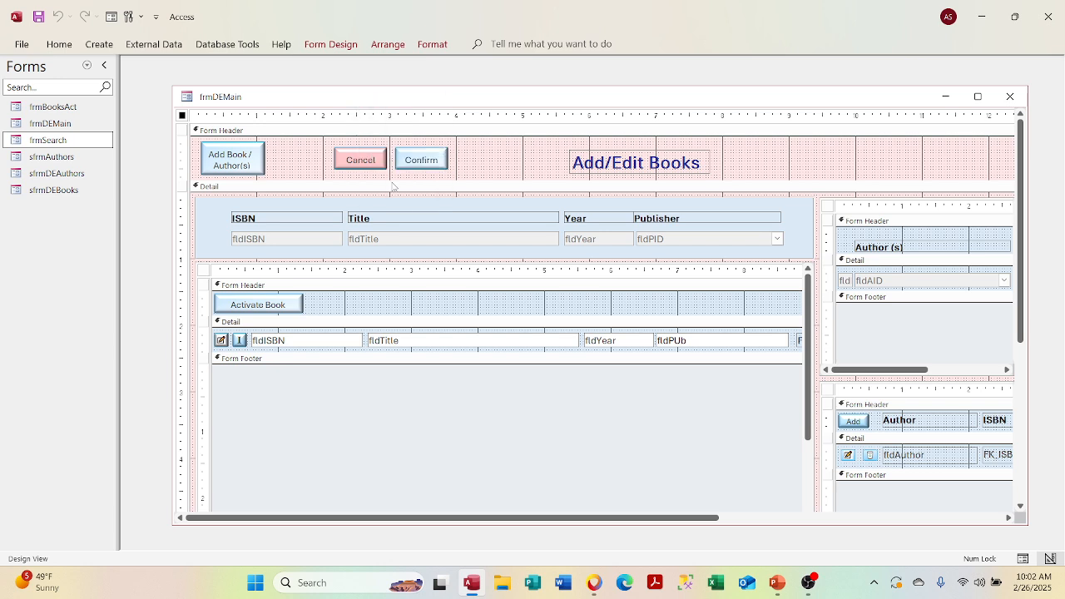
{"action": "right_click", "coordinate": [393, 92]}
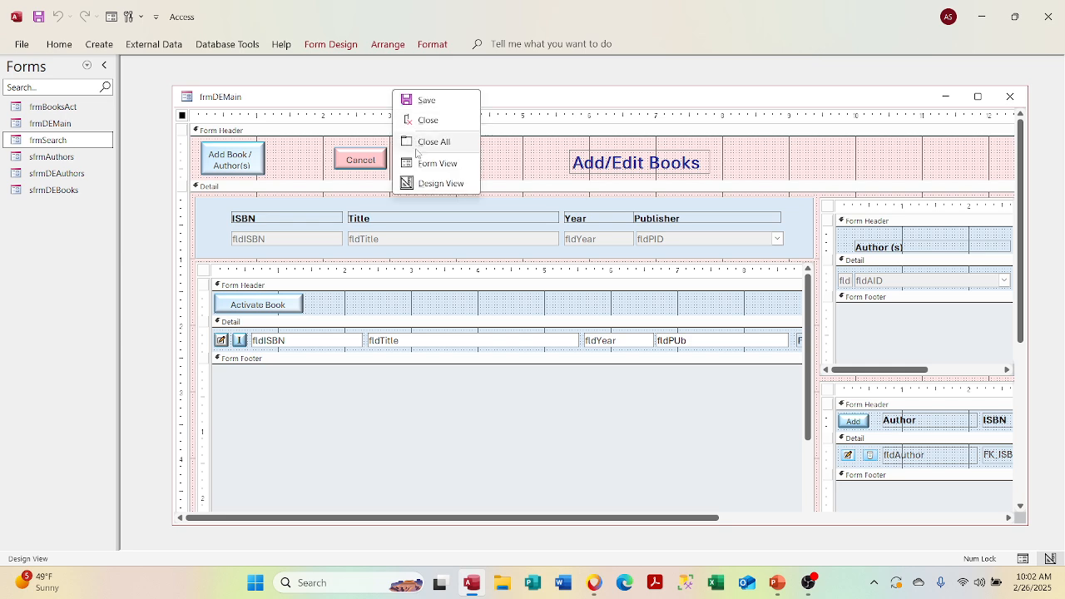
{"action": "left_click", "coordinate": [417, 165]}
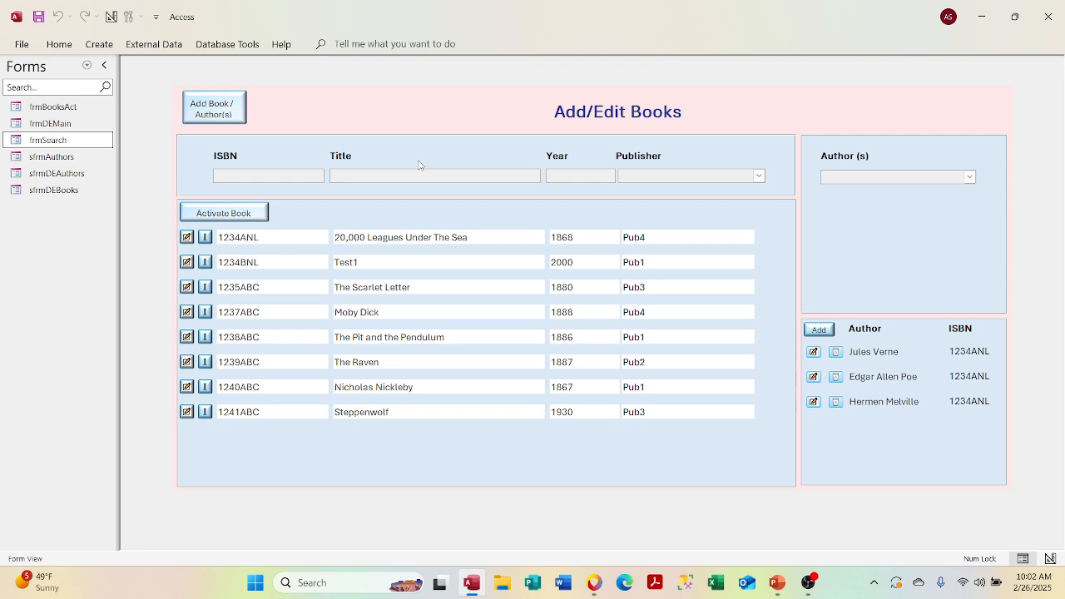
Open frmDEMain in Design View and maximize its window to show the main form with its subforms.
{"action": "right_click", "coordinate": [333, 102]}
{"action": "left_click", "coordinate": [368, 130]}
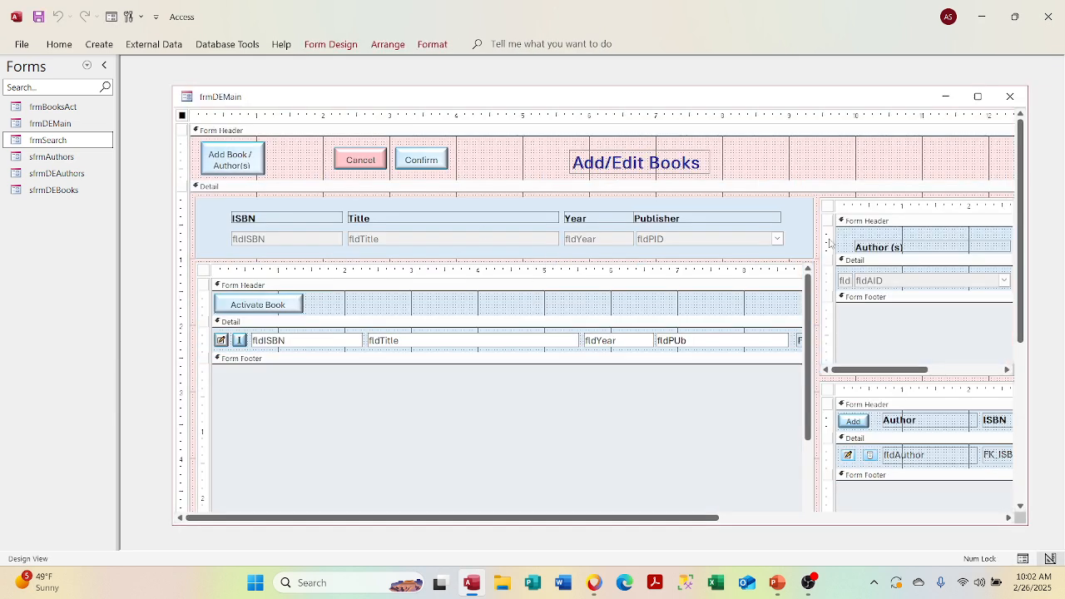
{"action": "left_click", "coordinate": [978, 96]}
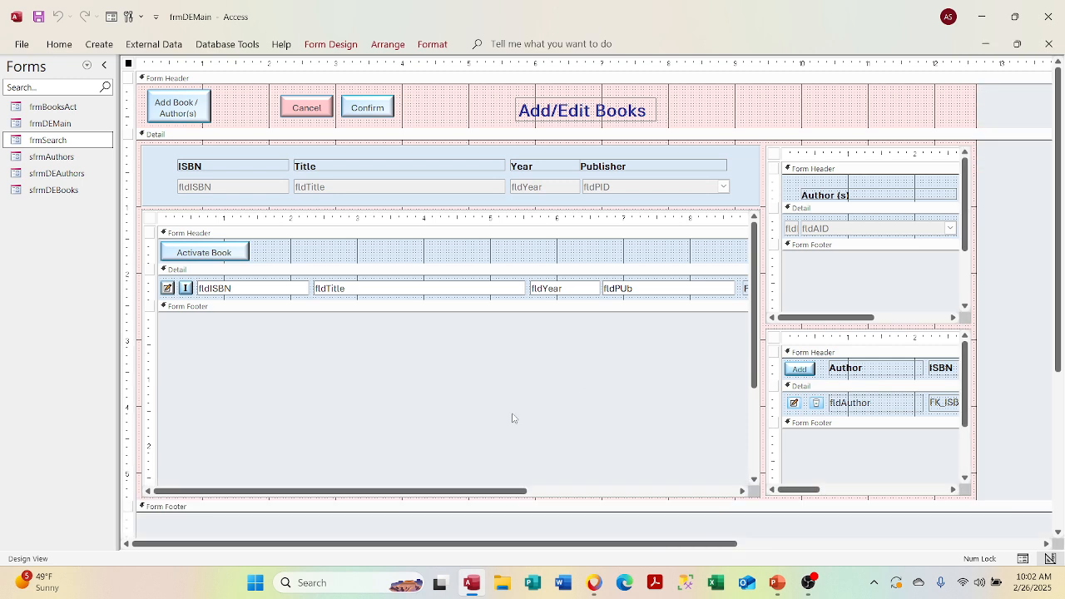
{"action": "left_click_drag", "start_coordinate": [467, 491], "coordinate": [519, 499]}
Open the form properties of the author list subform that contains the Add button to check its record source.
{"action": "left_click", "coordinate": [775, 338]}
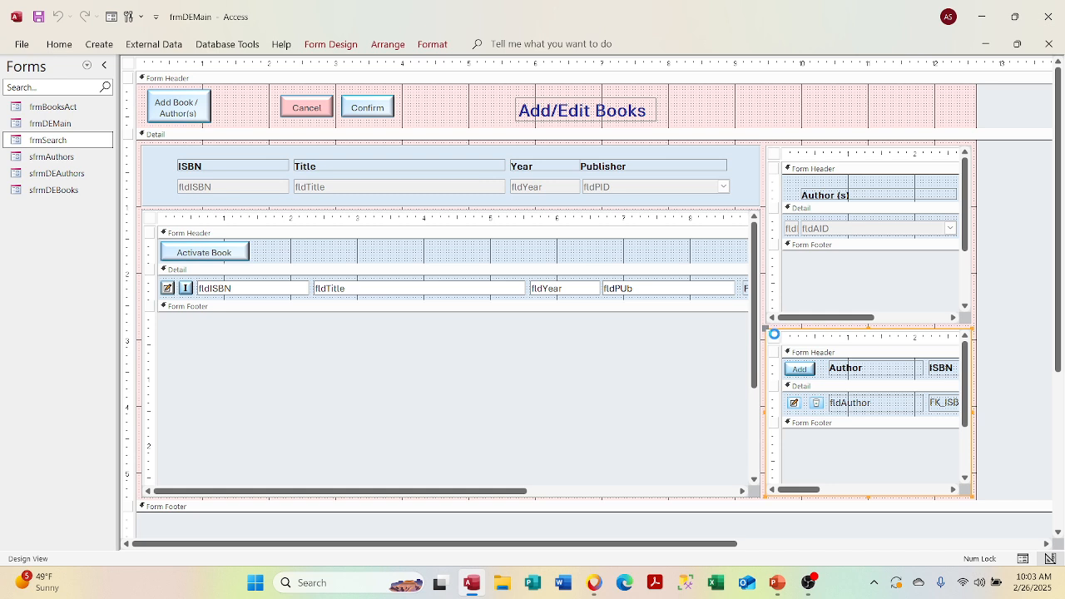
{"action": "right_click", "coordinate": [774, 337]}
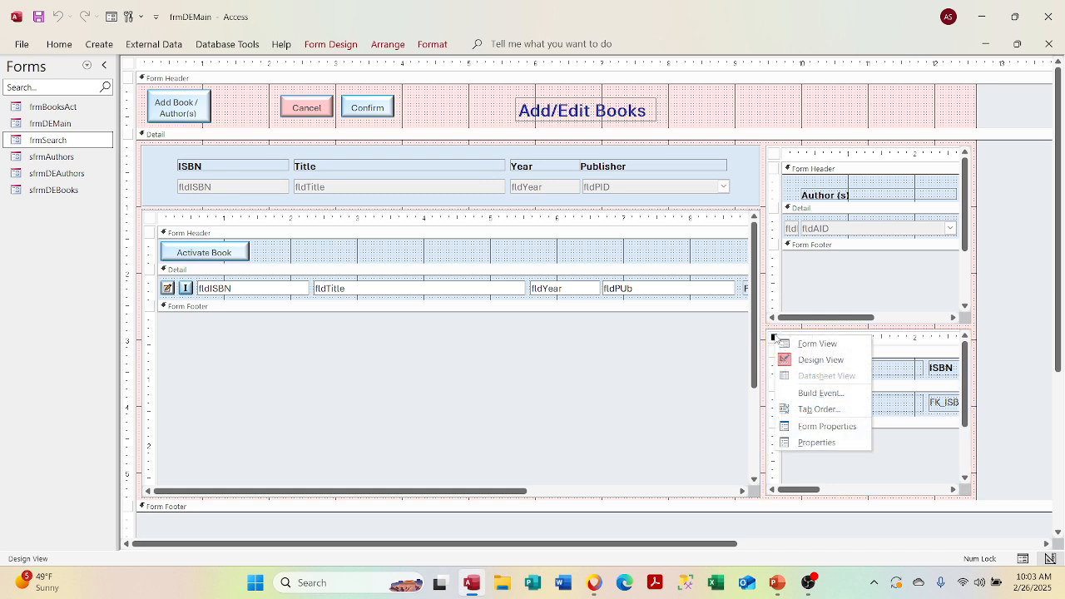
{"action": "left_click", "coordinate": [811, 441]}
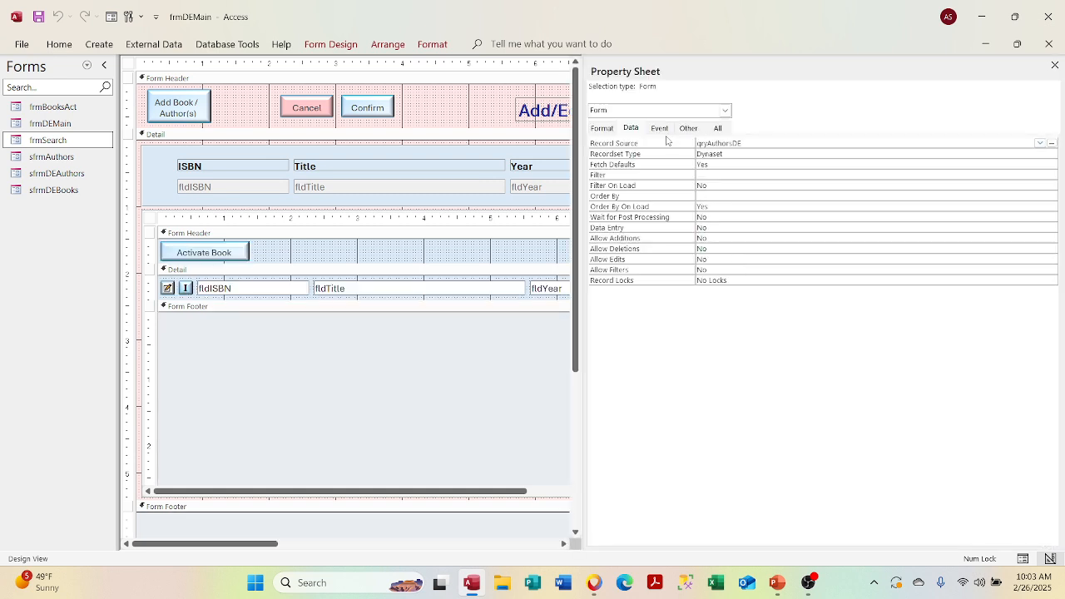
Open the properties of the subform control that holds the author list with the Add button to check its source object.
{"action": "left_click", "coordinate": [1054, 65]}
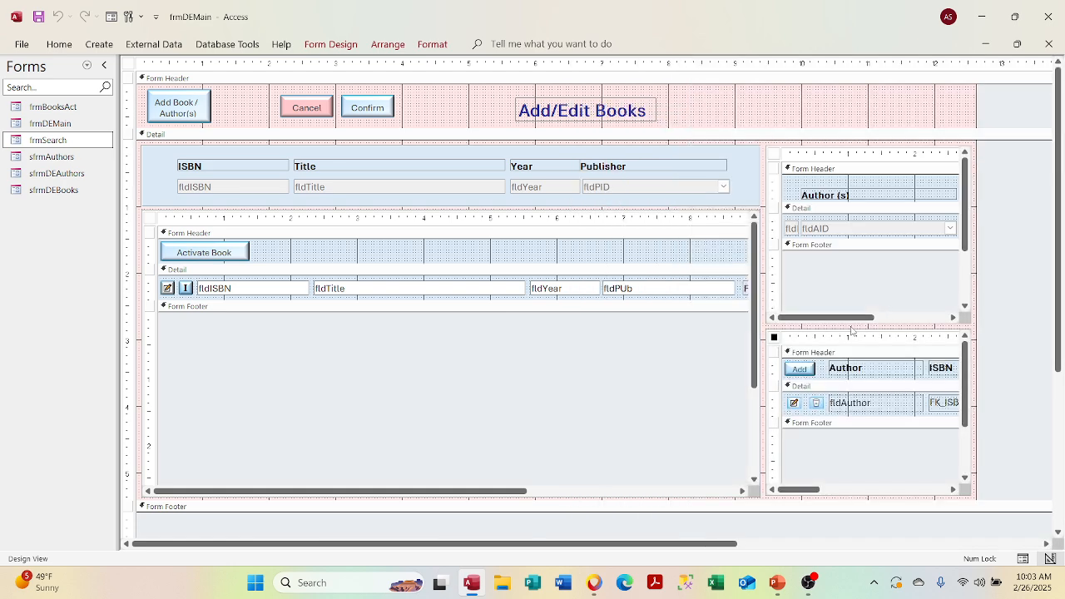
{"action": "left_click", "coordinate": [816, 331]}
{"action": "right_click", "coordinate": [816, 332]}
{"action": "left_click", "coordinate": [797, 330]}
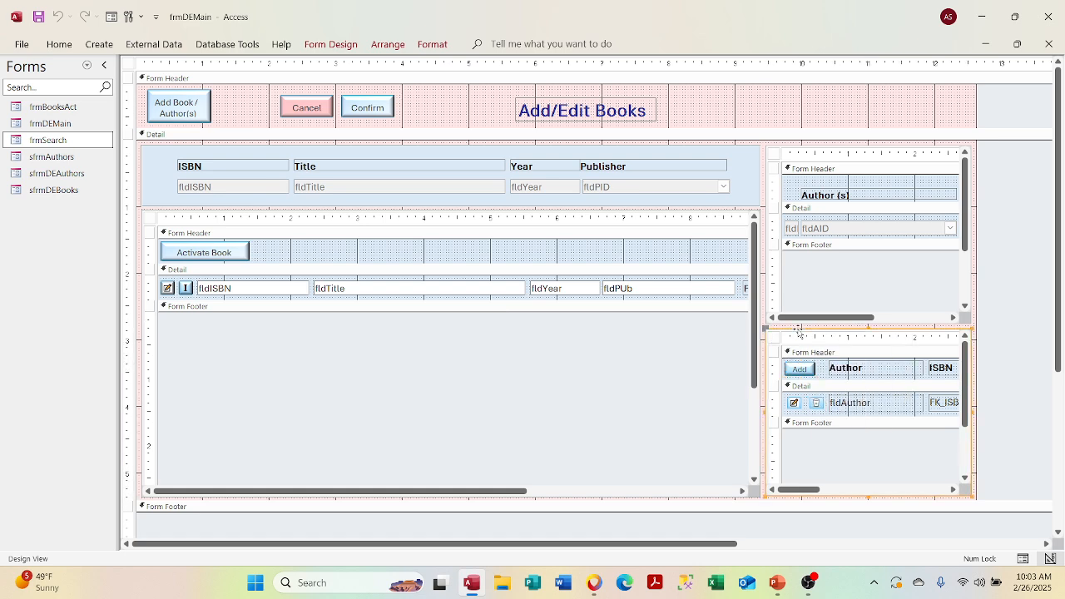
{"action": "right_click", "coordinate": [797, 330]}
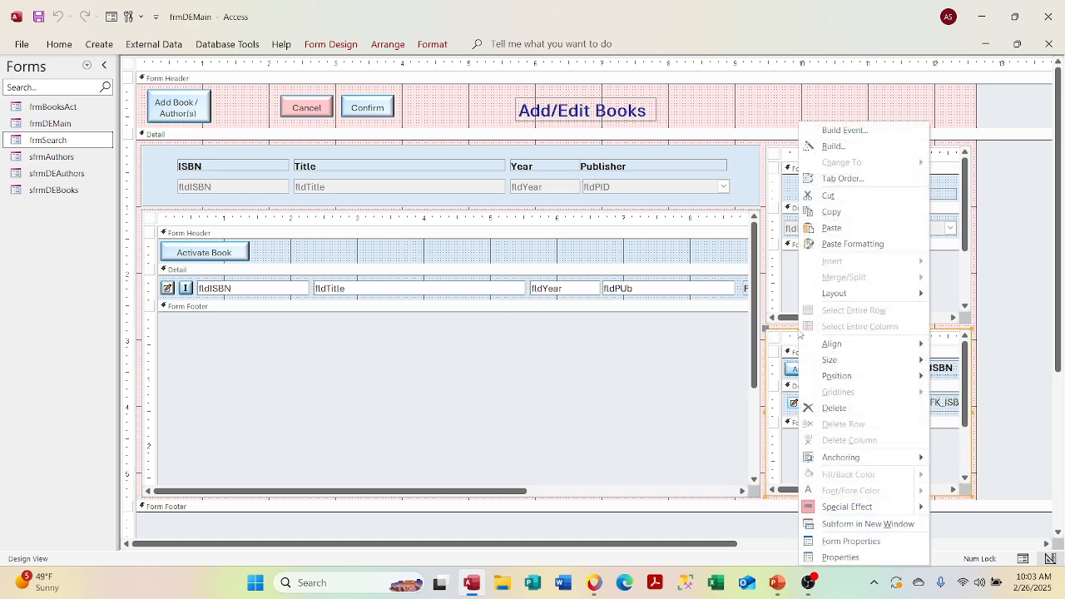
{"action": "left_click", "coordinate": [838, 558]}
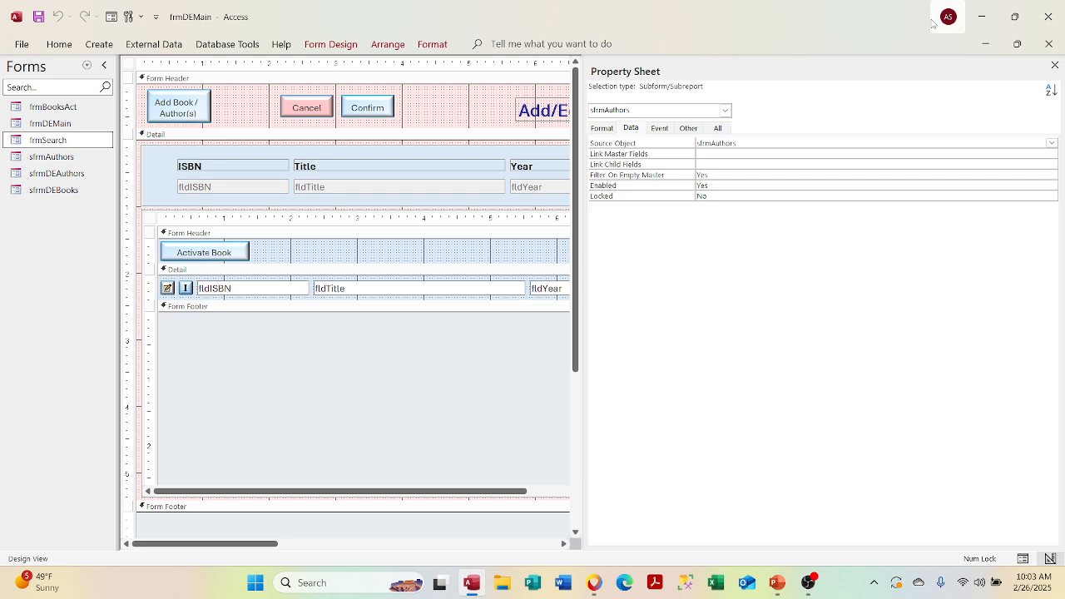
{"action": "left_click", "coordinate": [1054, 66]}
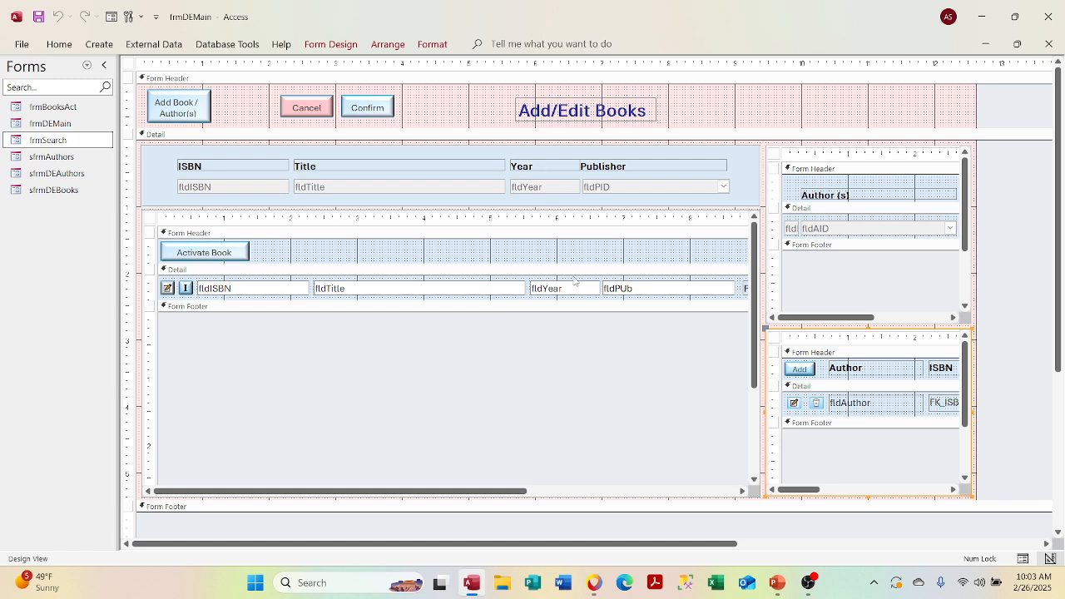
Examine the On Click event procedure of the fldISBN text box in the books subform, and return to the form design.
{"action": "left_click", "coordinate": [242, 288]}
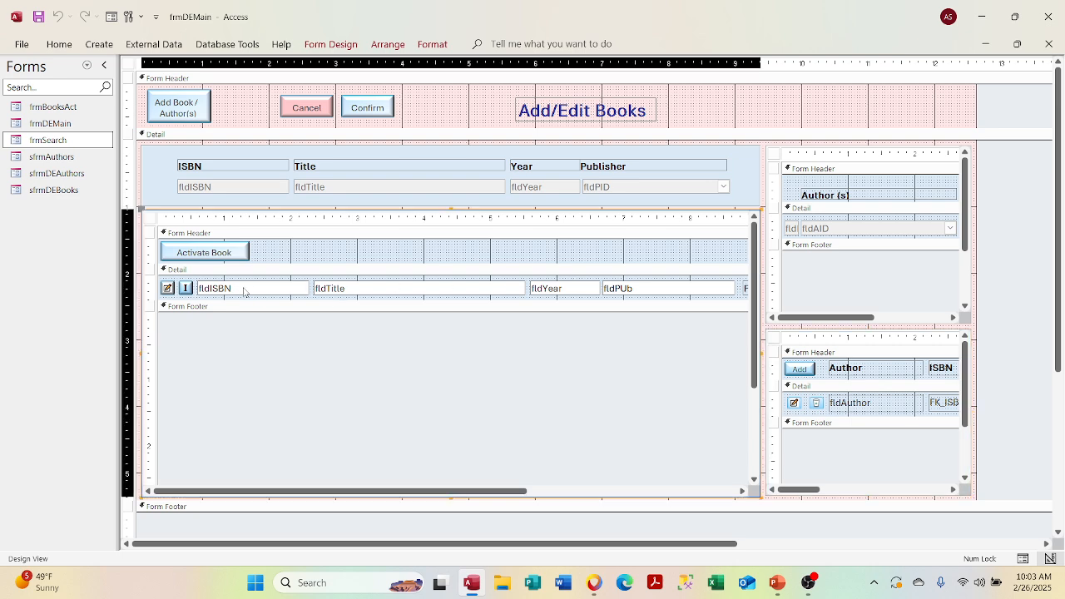
{"action": "right_click", "coordinate": [243, 288]}
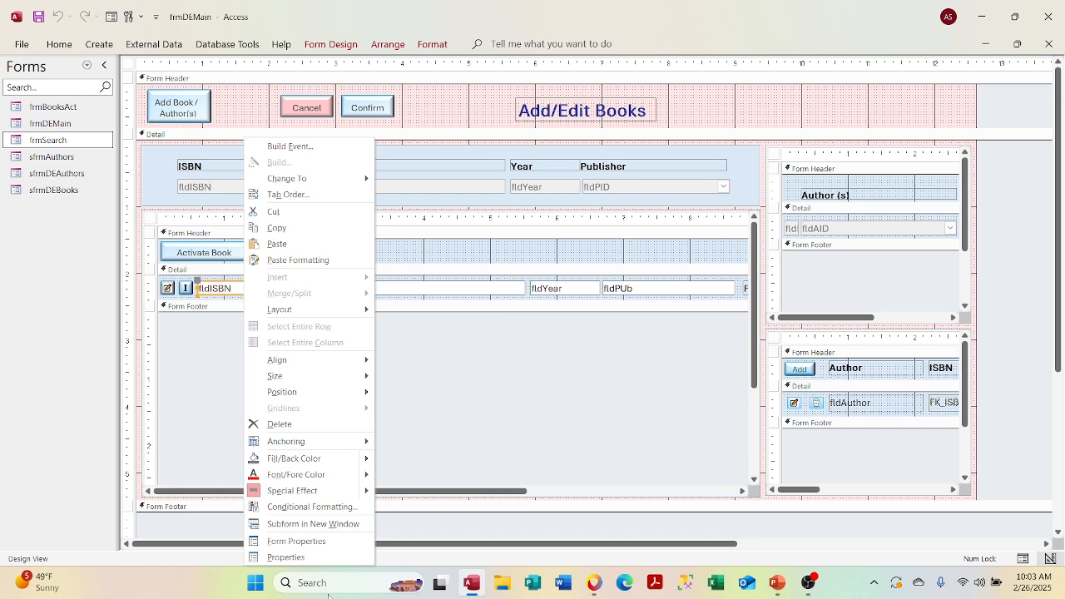
{"action": "left_click", "coordinate": [325, 556]}
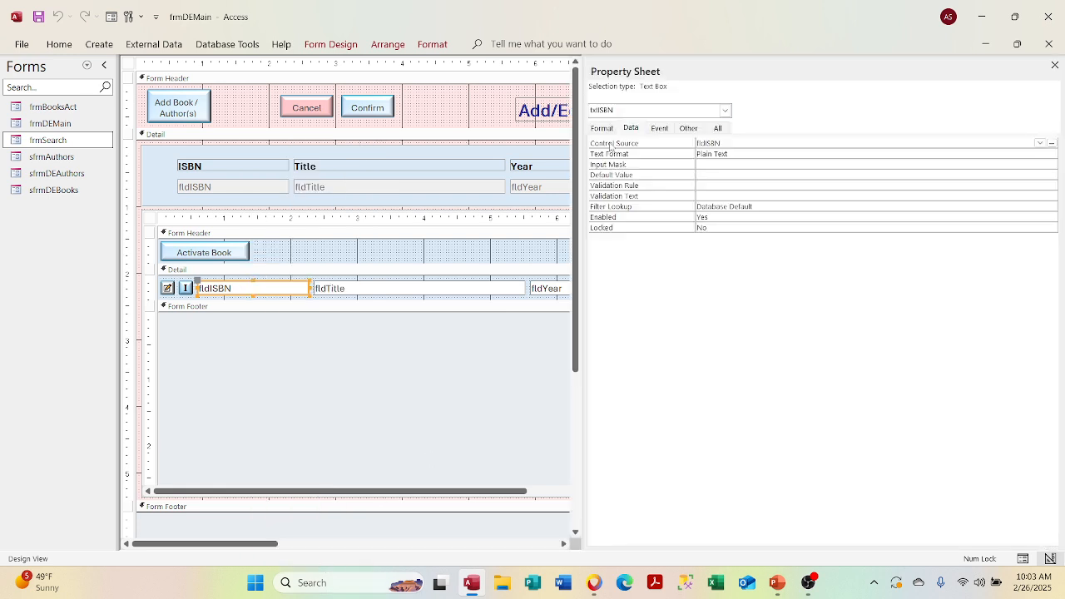
{"action": "left_click", "coordinate": [659, 128]}
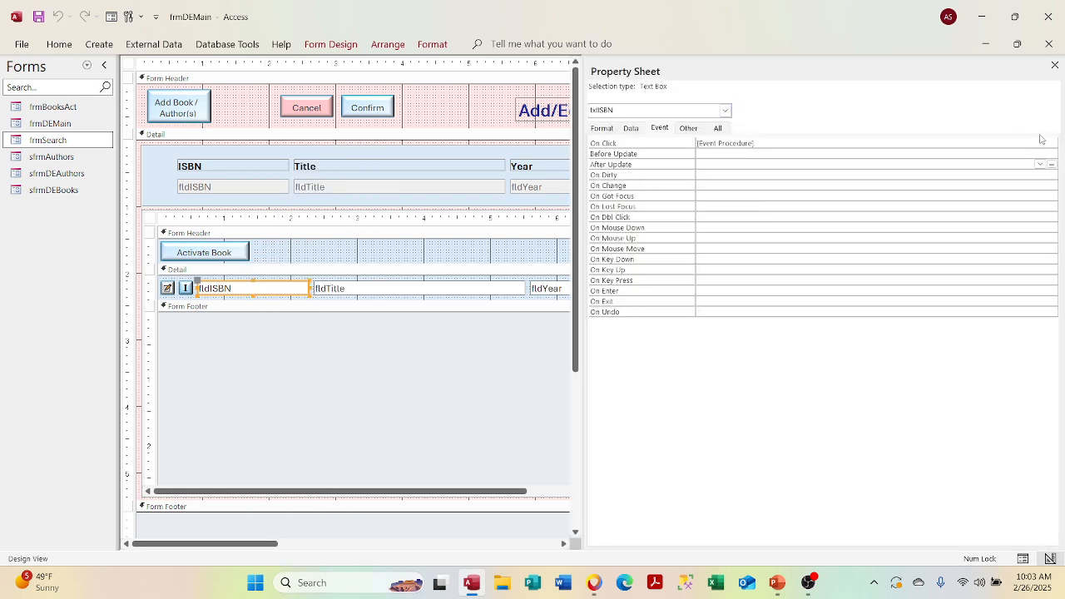
{"action": "left_click", "coordinate": [1040, 143]}
{"action": "left_click", "coordinate": [1051, 143]}
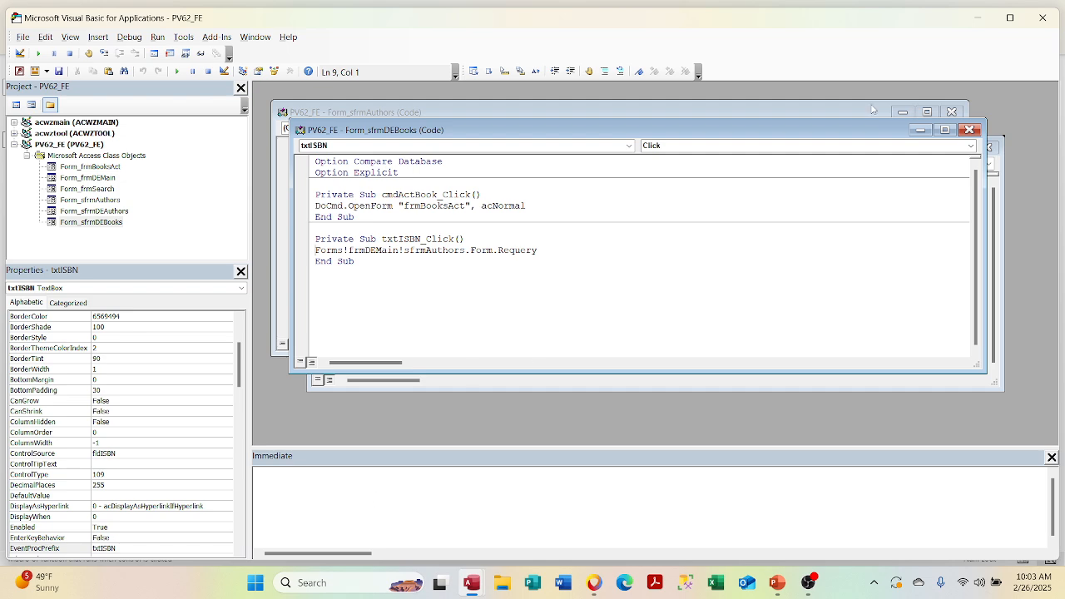
{"action": "left_click", "coordinate": [978, 17]}
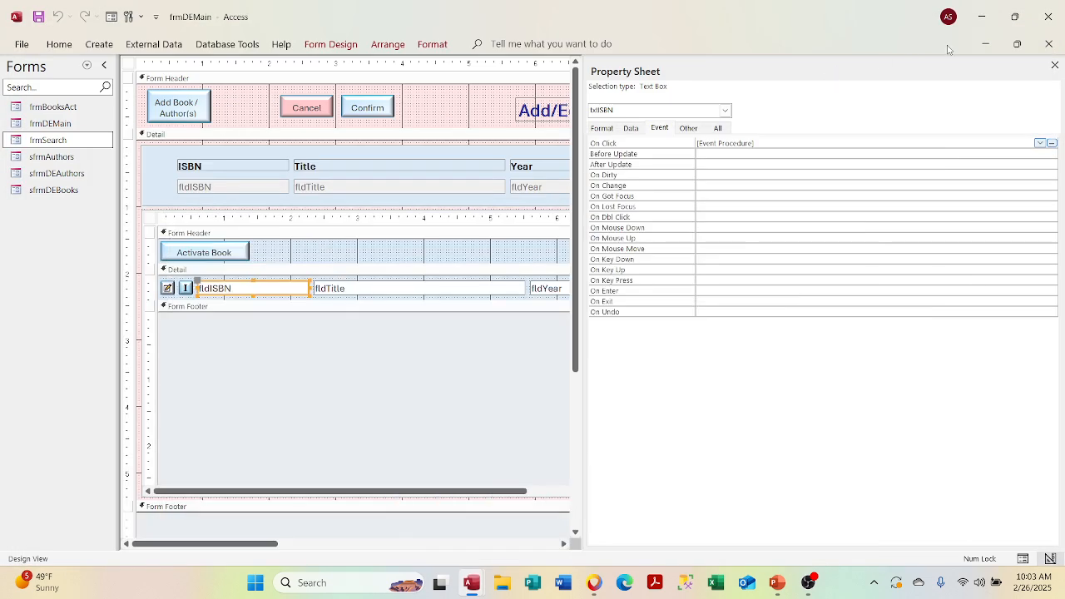
{"action": "left_click", "coordinate": [1054, 64]}
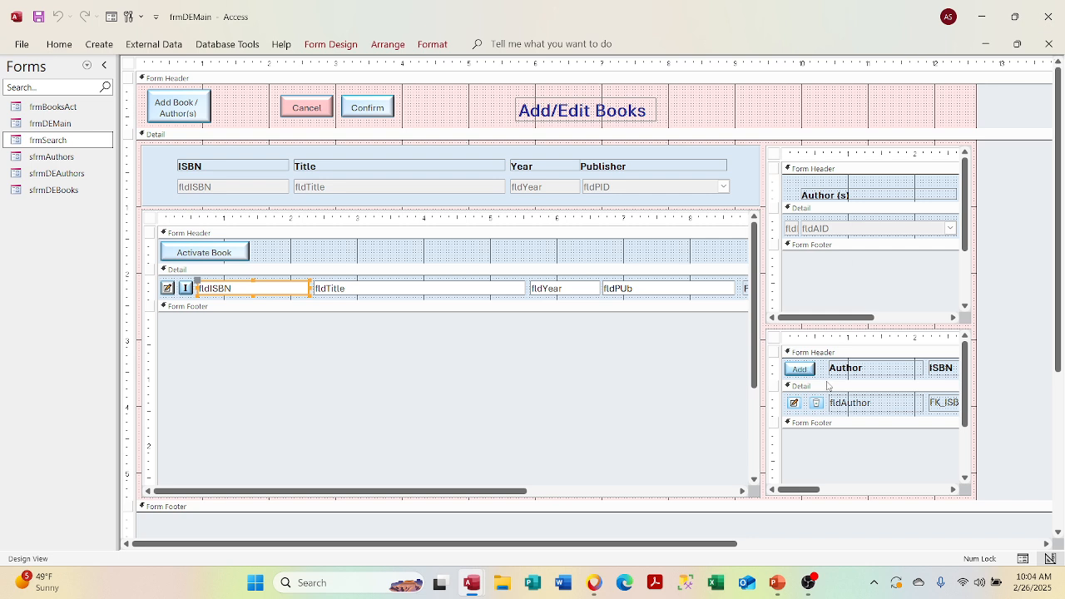
Open the author list subform's record source query qryAuthorsDE and widen the FK_ISBN column to read its criteria.
{"action": "left_click", "coordinate": [775, 336]}
{"action": "right_click", "coordinate": [775, 336]}
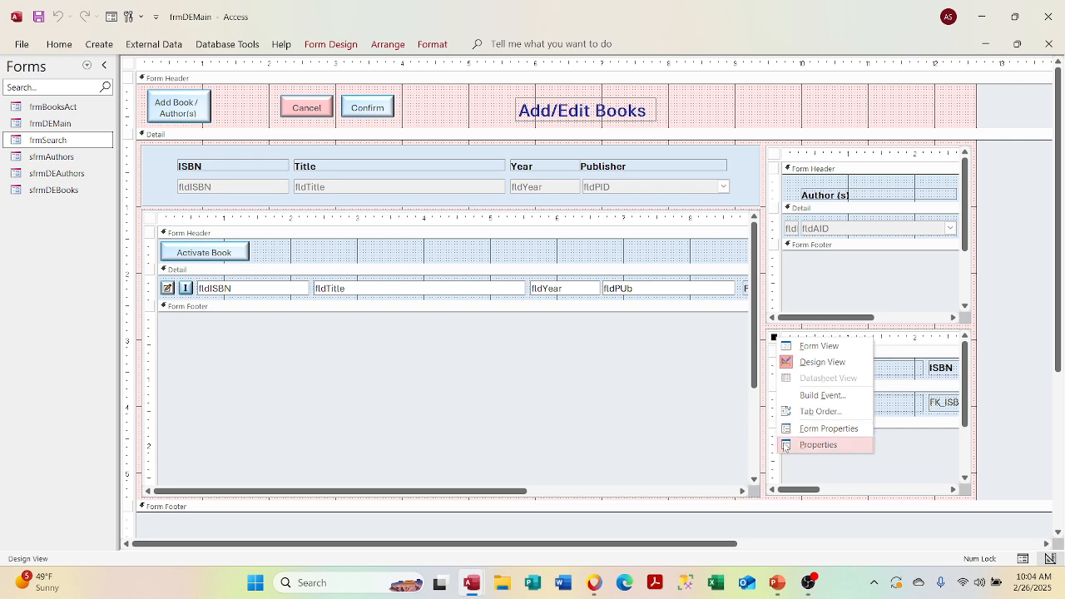
{"action": "left_click", "coordinate": [814, 442]}
{"action": "left_click", "coordinate": [636, 127]}
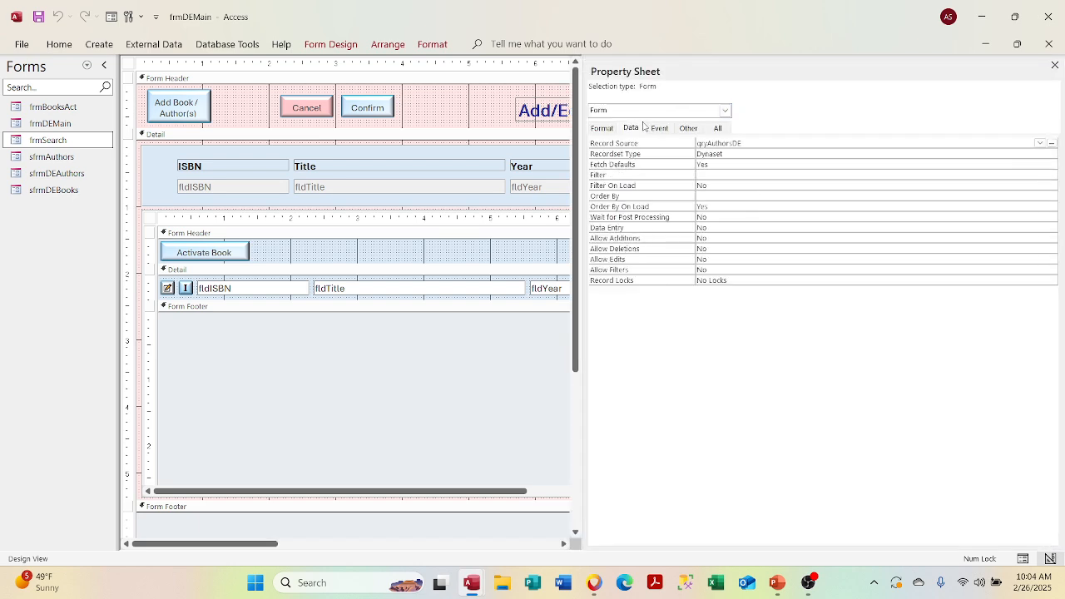
{"action": "left_click", "coordinate": [1050, 144]}
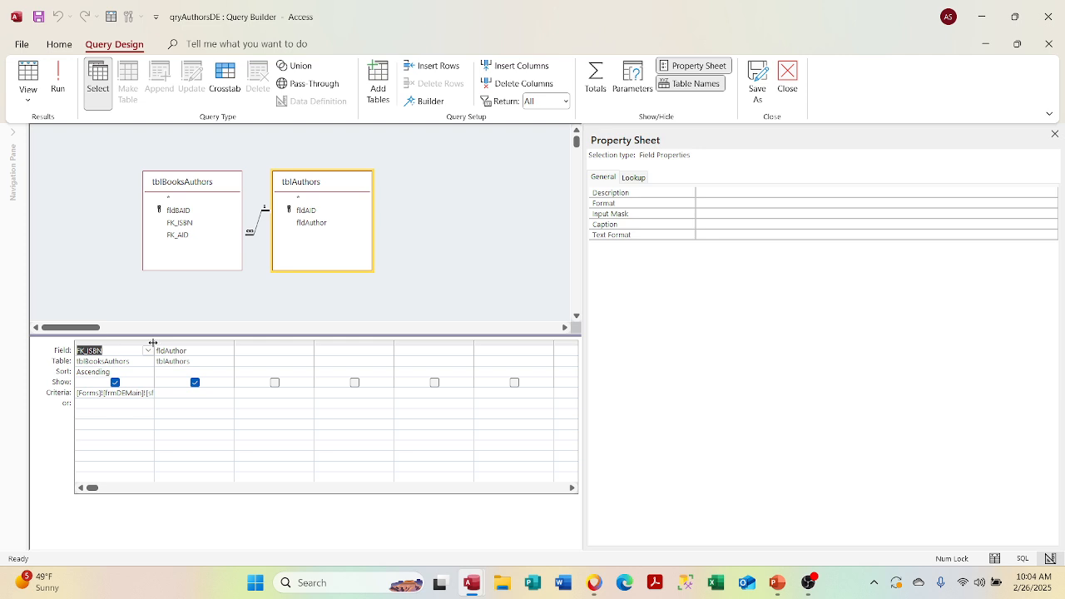
{"action": "double_click", "coordinate": [154, 342]}
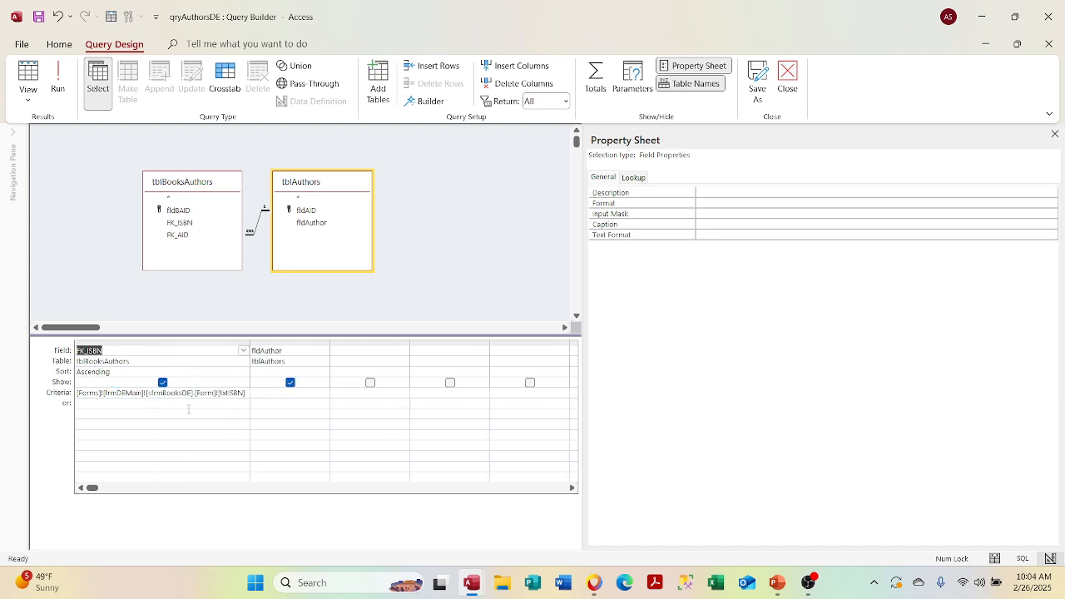
{"action": "left_click", "coordinate": [1048, 43]}
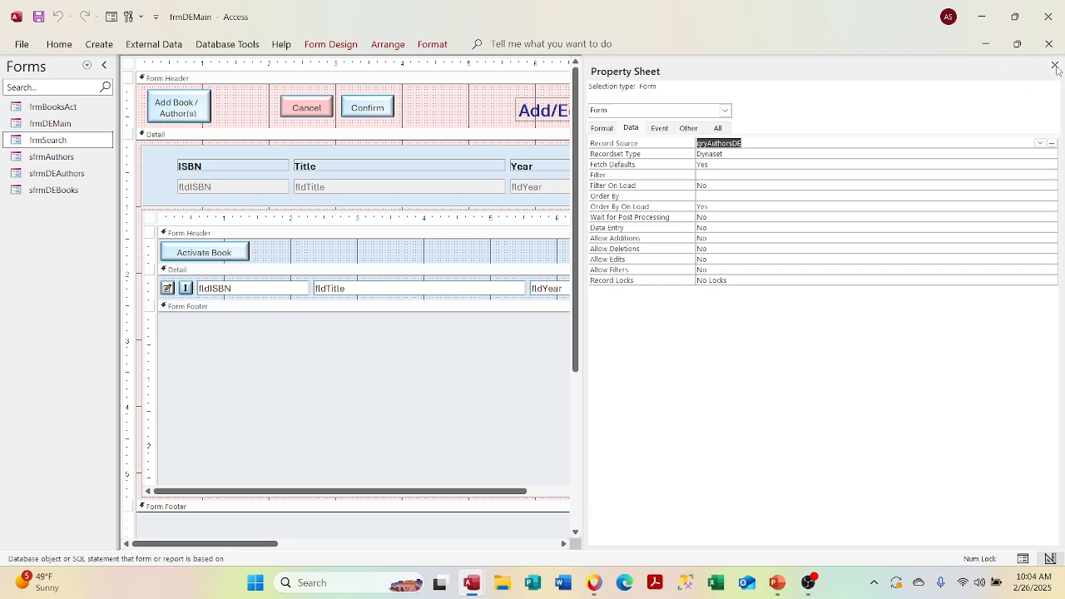
{"action": "left_click", "coordinate": [1053, 71]}
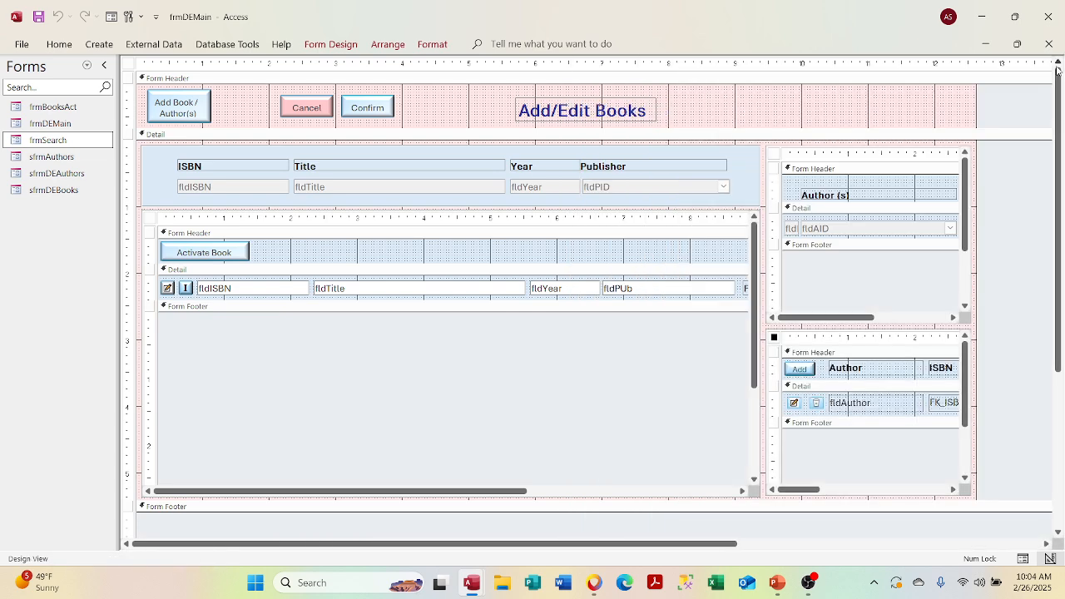
Restore the frmDEMain window to its normal size and display the form in Form View to check its layout.
{"action": "left_click", "coordinate": [1017, 44]}
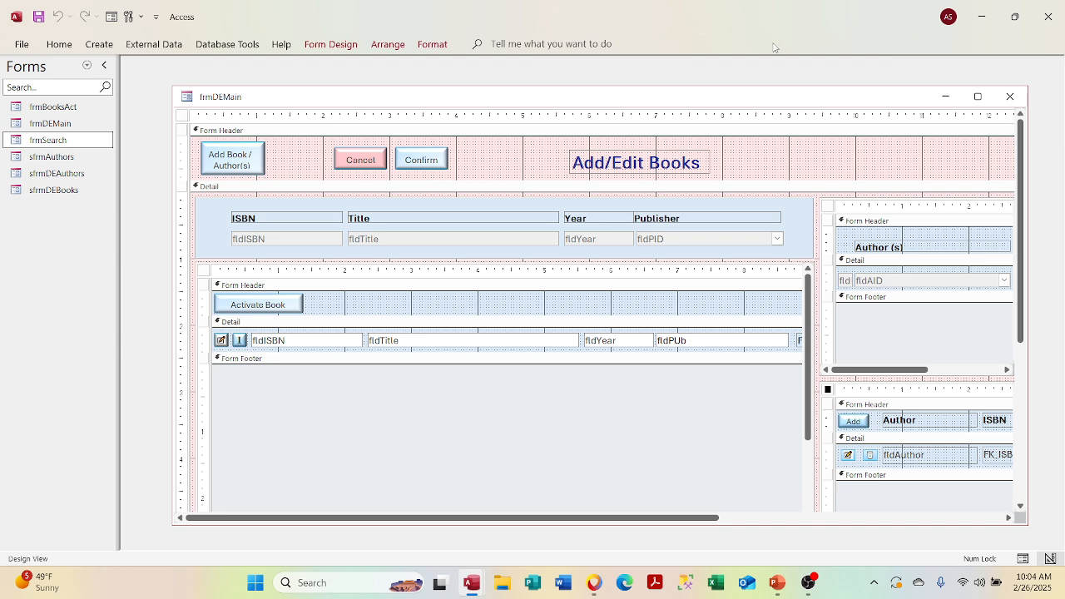
{"action": "left_click", "coordinate": [273, 342]}
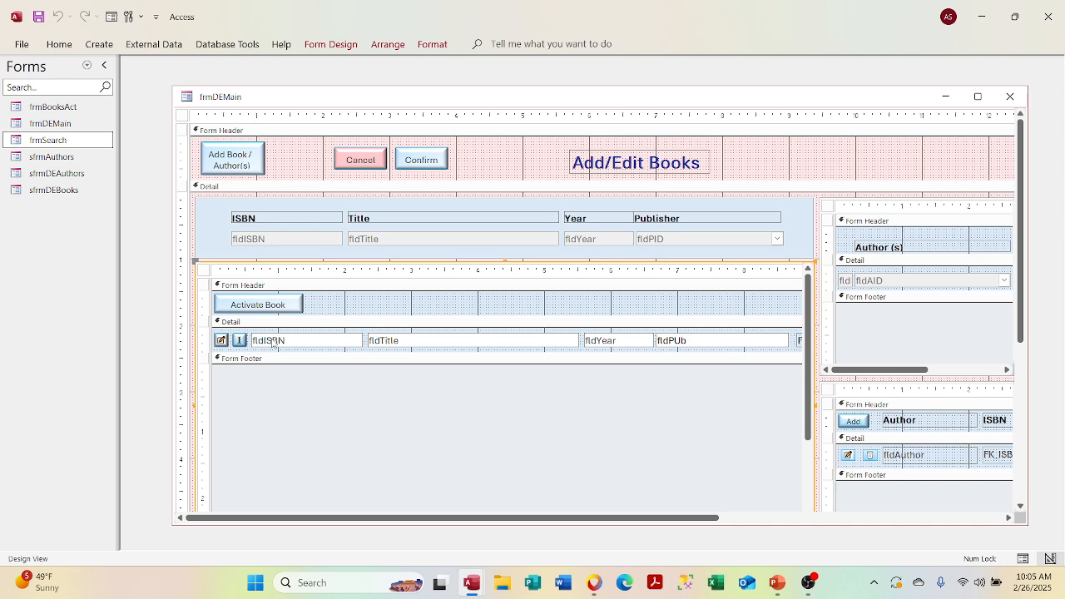
{"action": "right_click", "coordinate": [468, 106]}
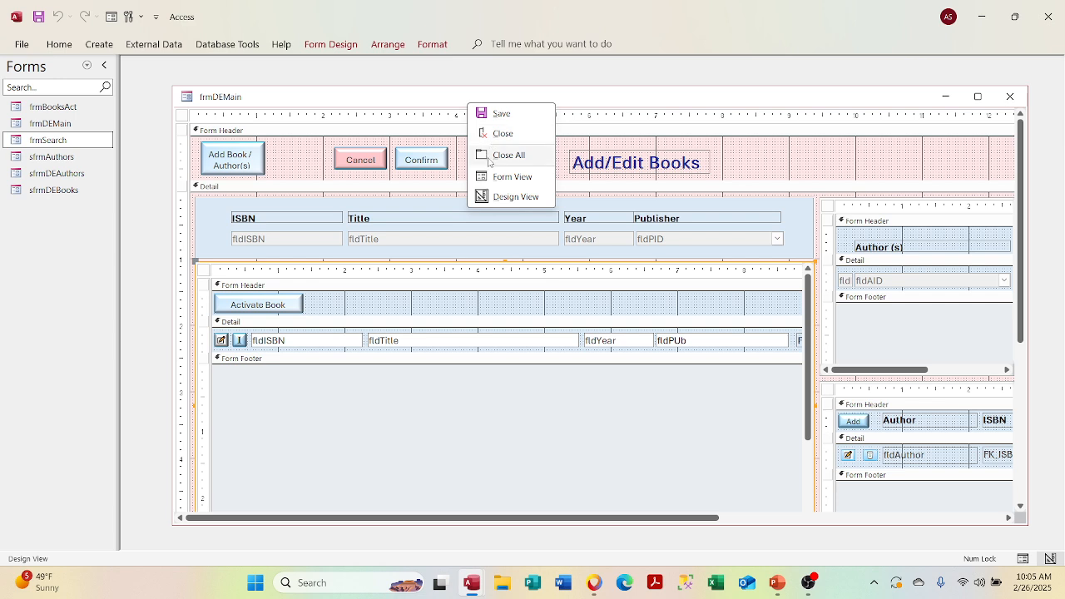
{"action": "left_click", "coordinate": [491, 176]}
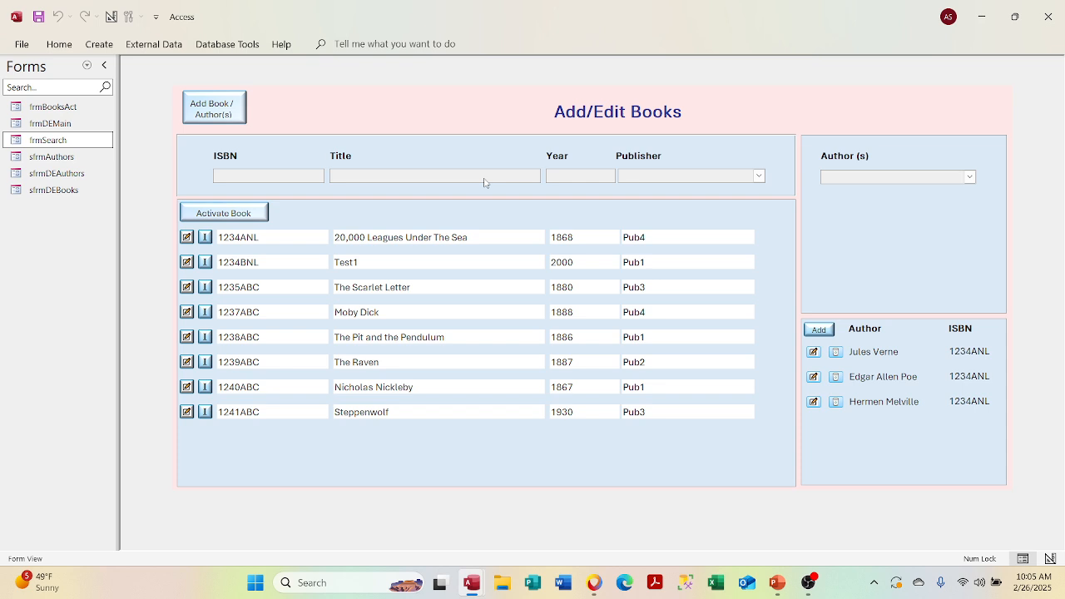
Return frmDEMain to Design View and close it, saving the design changes to sfrmDEBooks.
{"action": "right_click", "coordinate": [460, 103]}
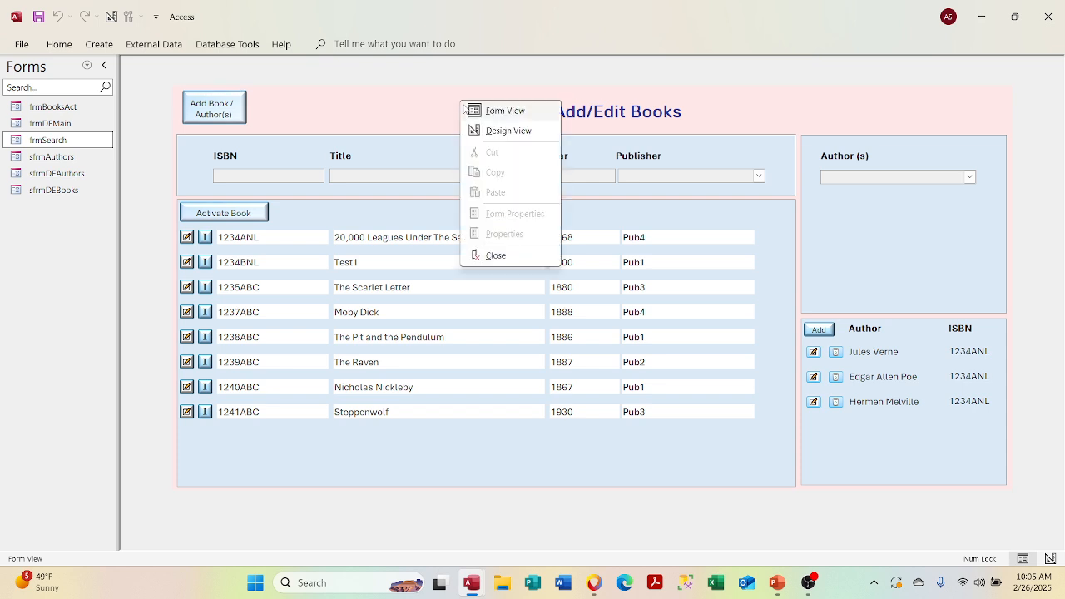
{"action": "left_click", "coordinate": [491, 130]}
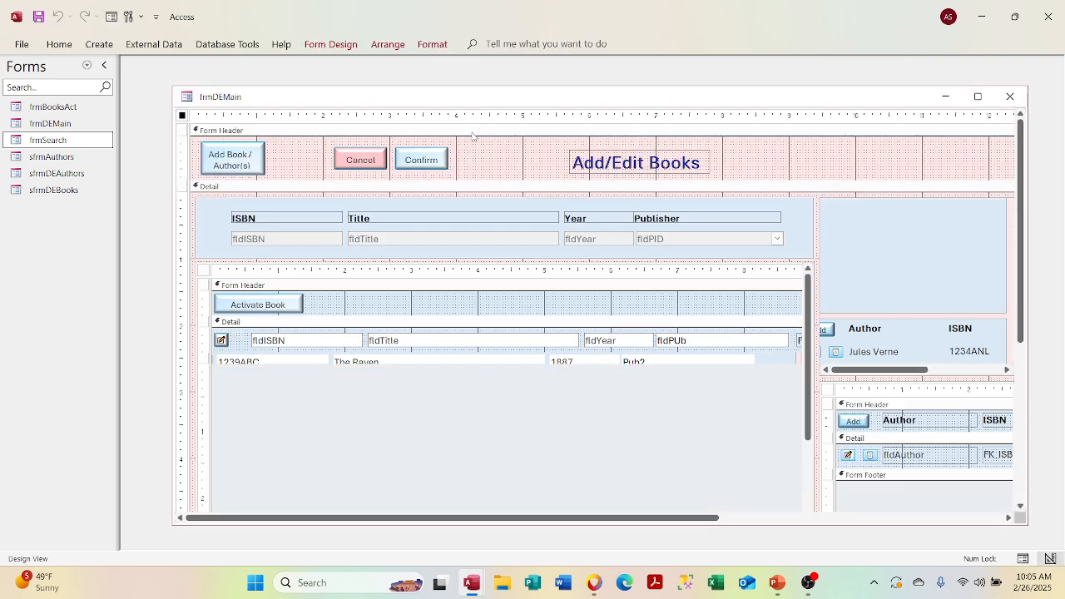
{"action": "left_click", "coordinate": [1010, 97]}
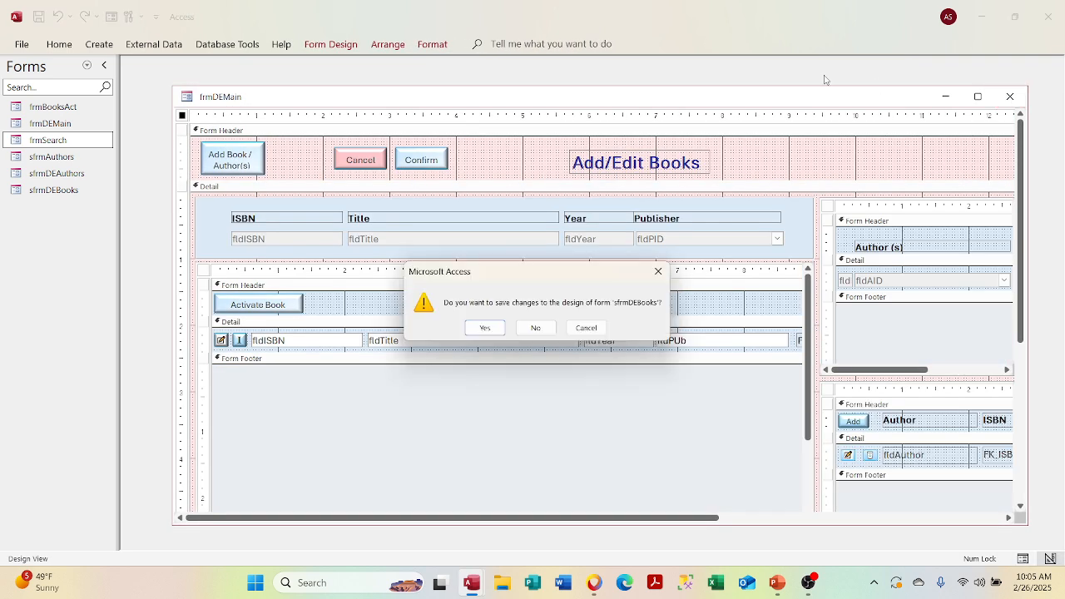
{"action": "left_click", "coordinate": [485, 327]}
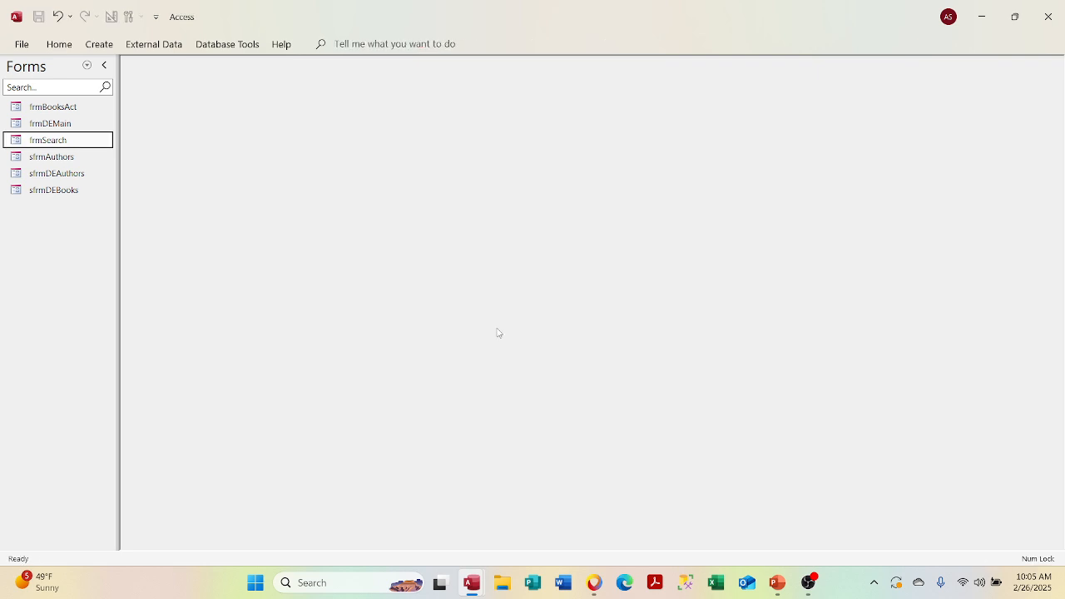
{"action": "right_click", "coordinate": [88, 111]}
{"action": "left_click", "coordinate": [133, 137]}
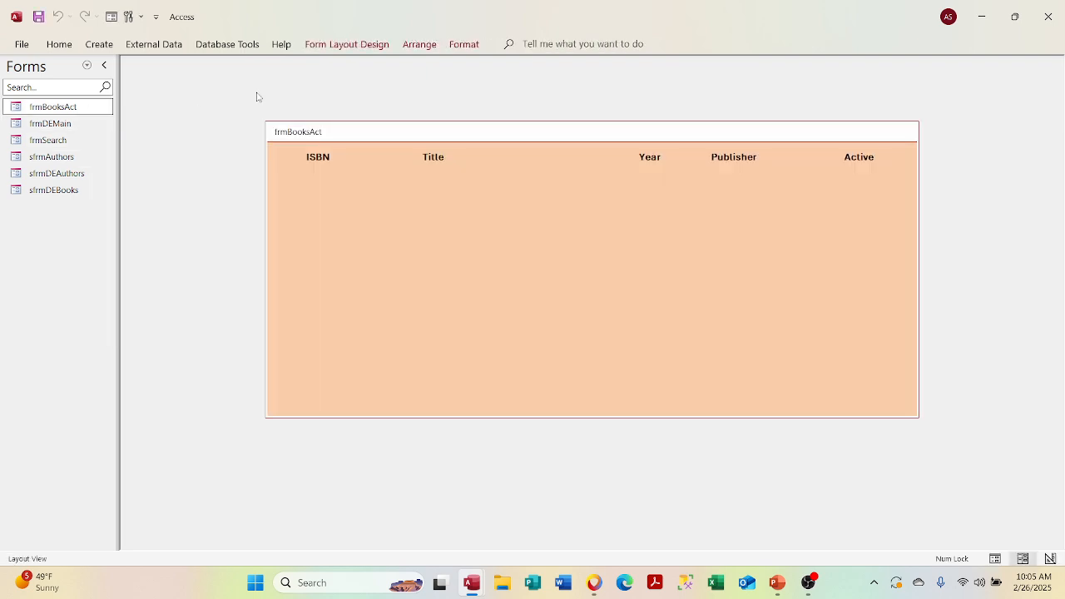
{"action": "right_click", "coordinate": [716, 138]}
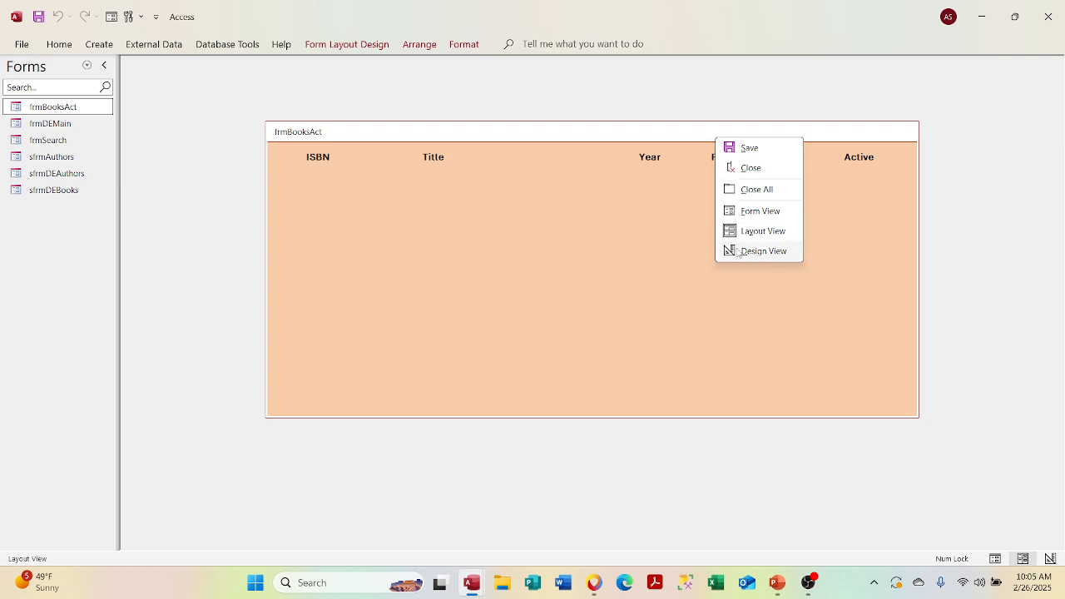
{"action": "left_click", "coordinate": [738, 189]}
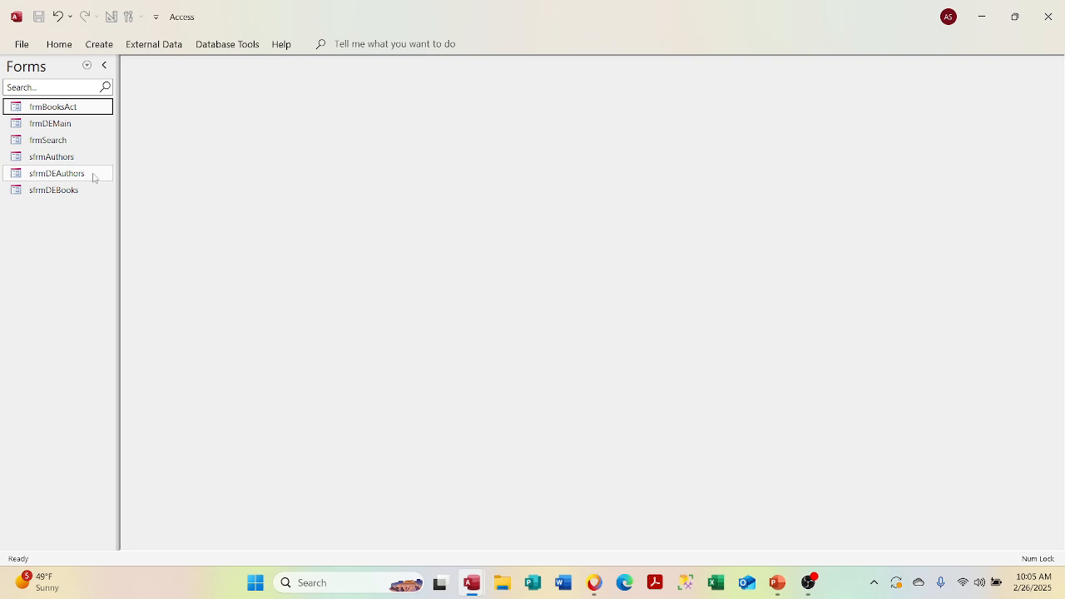
Open the sfrmDEBooks subform in Design View and maximize its window.
{"action": "right_click", "coordinate": [71, 194]}
{"action": "left_click", "coordinate": [96, 247]}
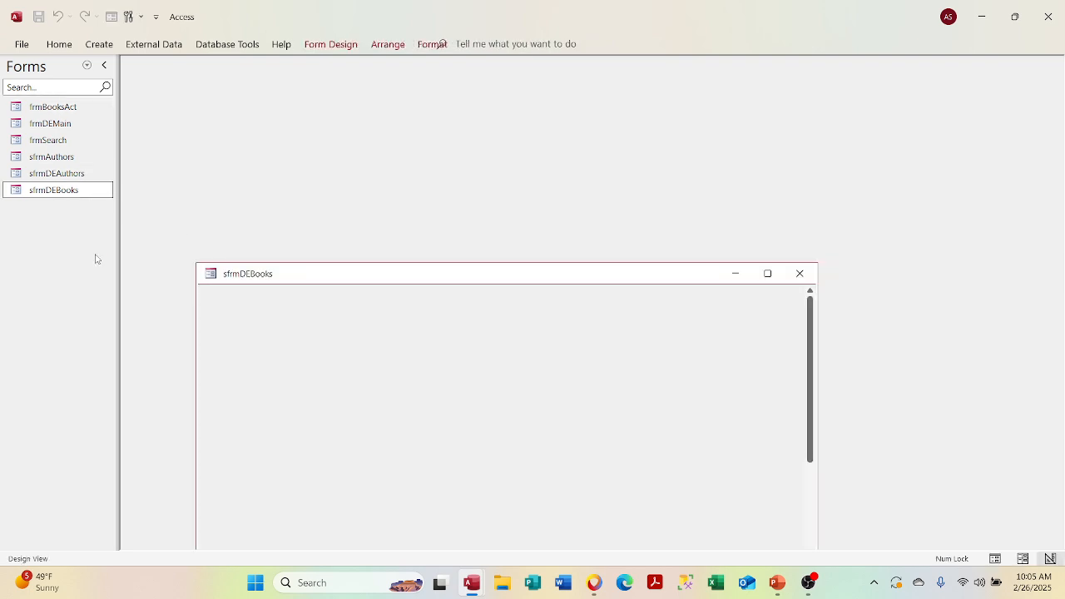
{"action": "left_click", "coordinate": [767, 274]}
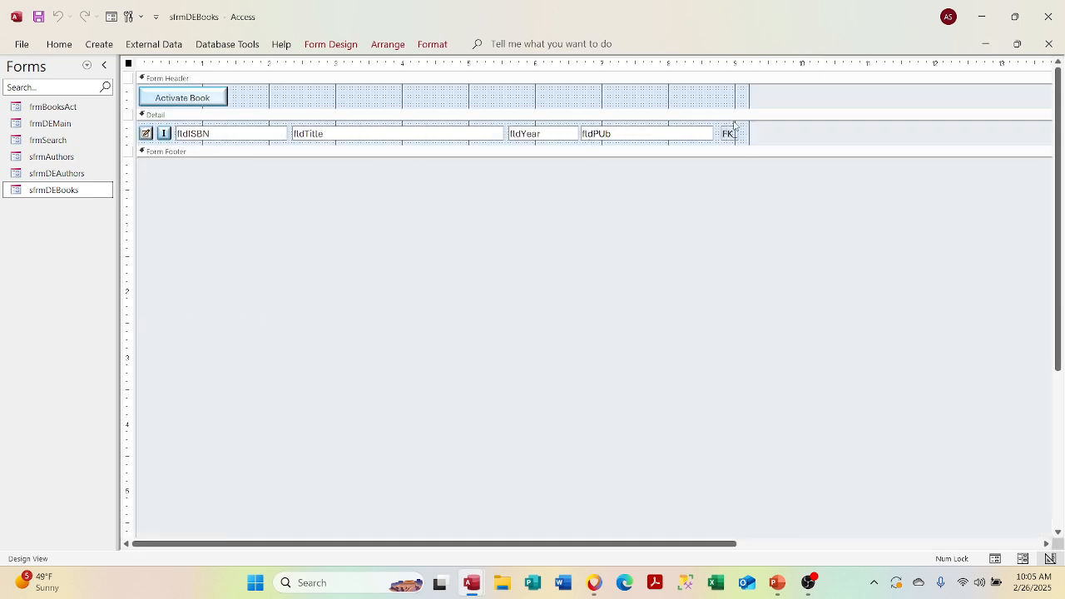
Shift the Activate Book button and all detail controls in sfrmDEBooks slightly to the right, and close the form, saving the changes.
{"action": "left_click_drag", "start_coordinate": [739, 147], "coordinate": [138, 88]}
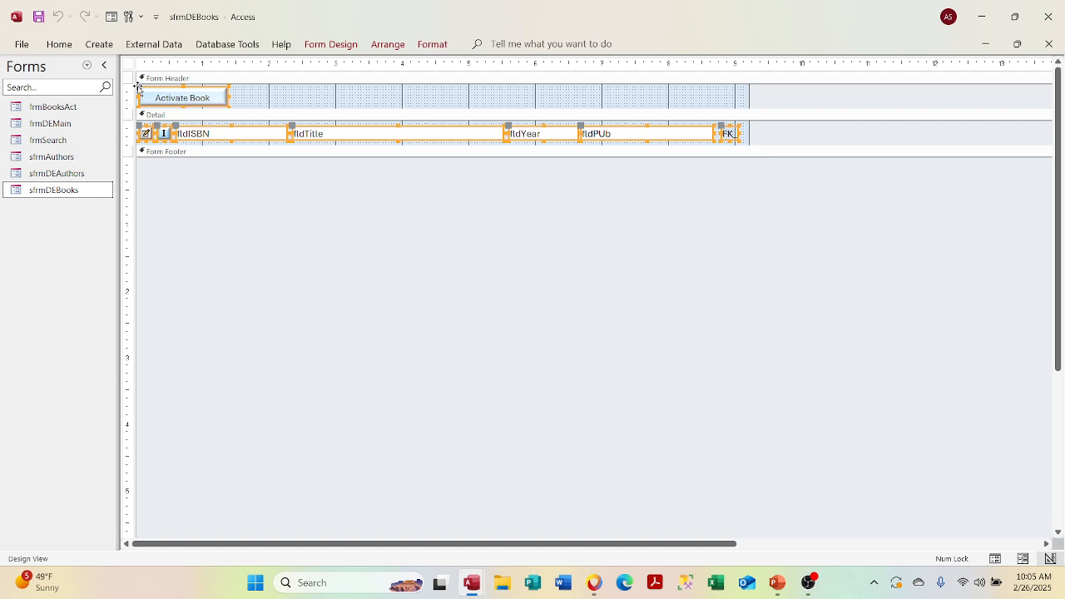
{"action": "key", "text": "Right"}
{"action": "key", "text": "Right"}
{"action": "key", "text": "Right"}
{"action": "key", "text": "Right"}
{"action": "key", "text": "Right"}
{"action": "key", "text": "Right"}
{"action": "key", "text": "Right"}
{"action": "key", "text": "Right"}
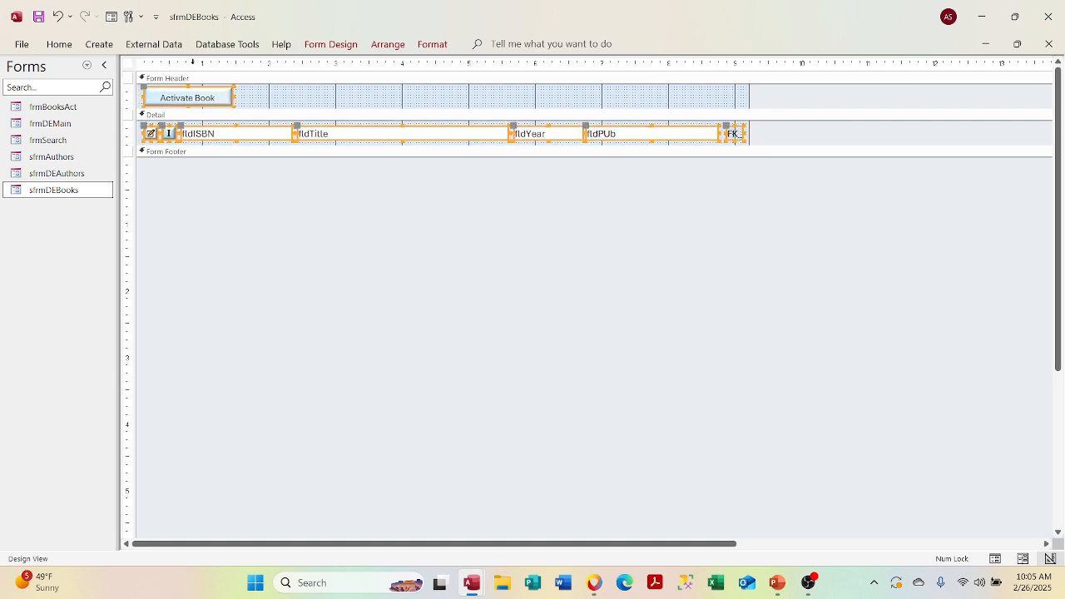
{"action": "left_click", "coordinate": [1050, 44]}
{"action": "left_click", "coordinate": [489, 327]}
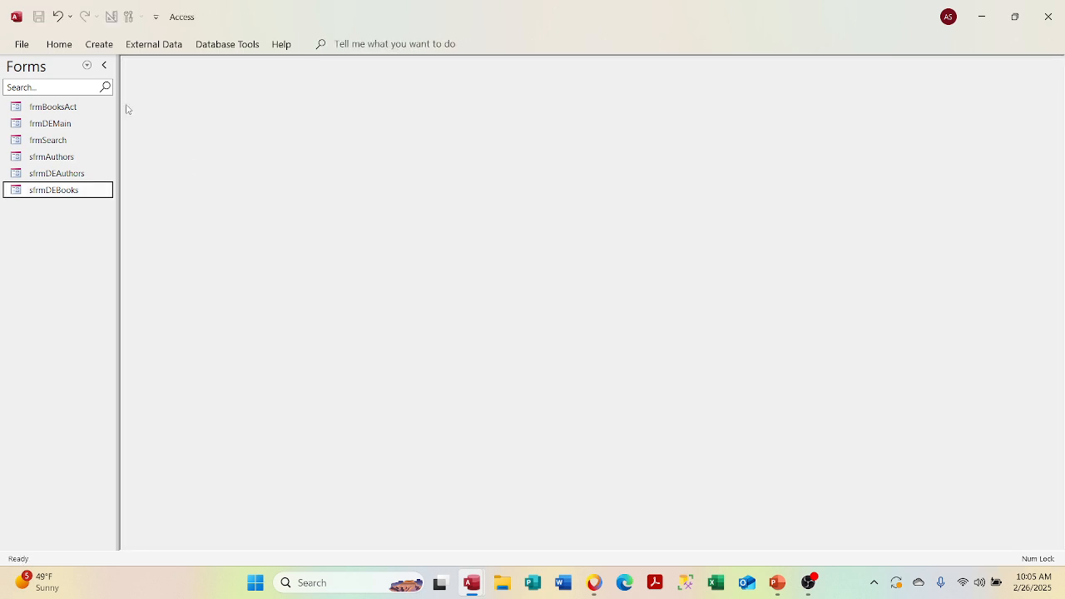
Open frmDEMain and select several ISBNs, from 1238ABC to 1241ABC, 1234BNL and 1234ANL, to check the author list for each book.
{"action": "double_click", "coordinate": [66, 123]}
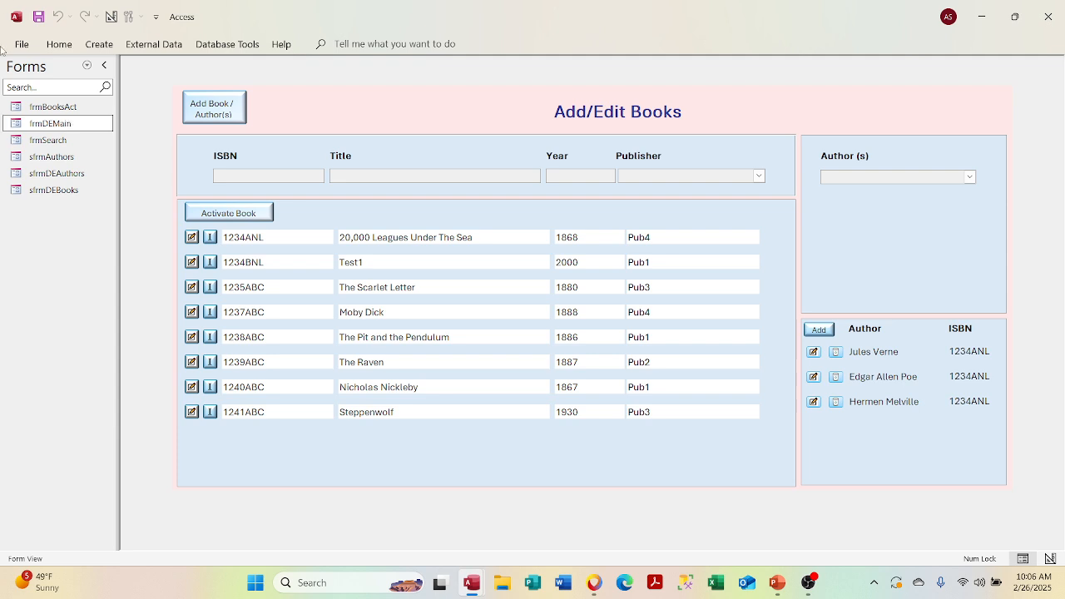
{"action": "left_click", "coordinate": [247, 336]}
{"action": "left_click", "coordinate": [246, 360]}
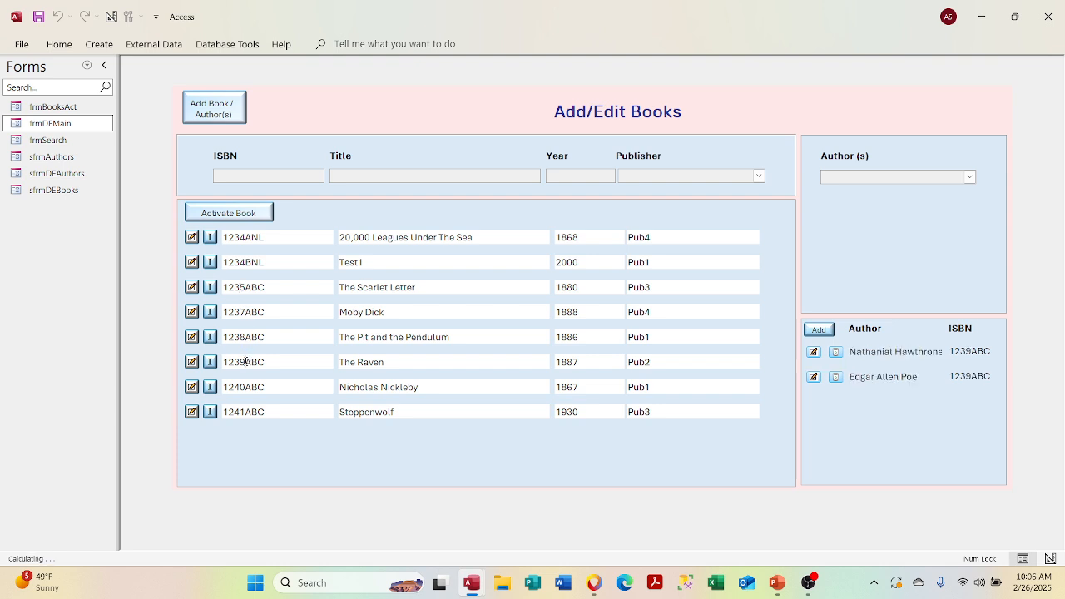
{"action": "left_click", "coordinate": [244, 384]}
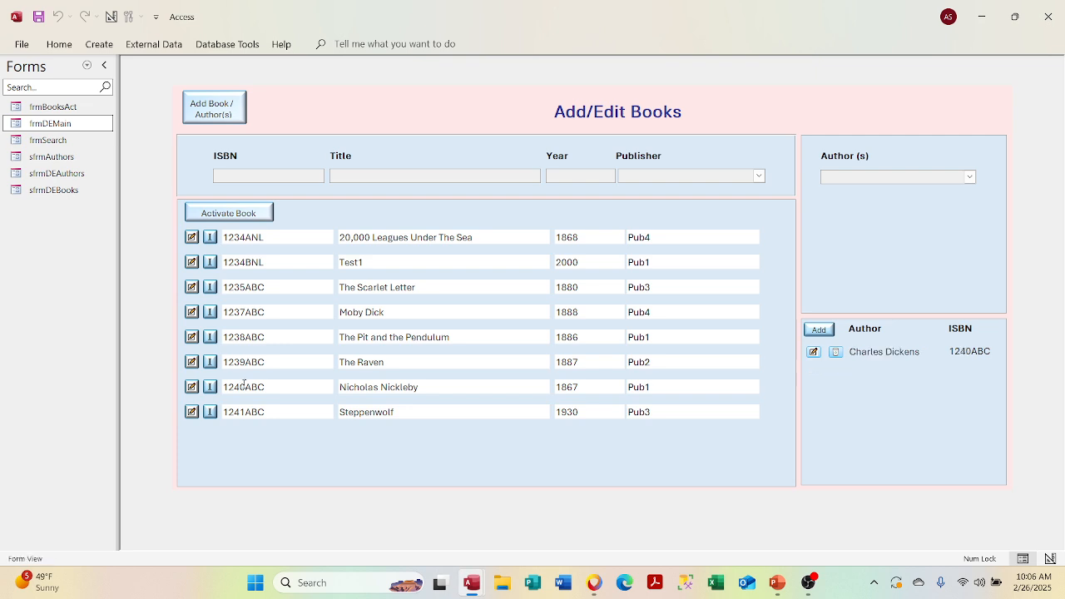
{"action": "left_click", "coordinate": [239, 411]}
{"action": "left_click", "coordinate": [265, 262]}
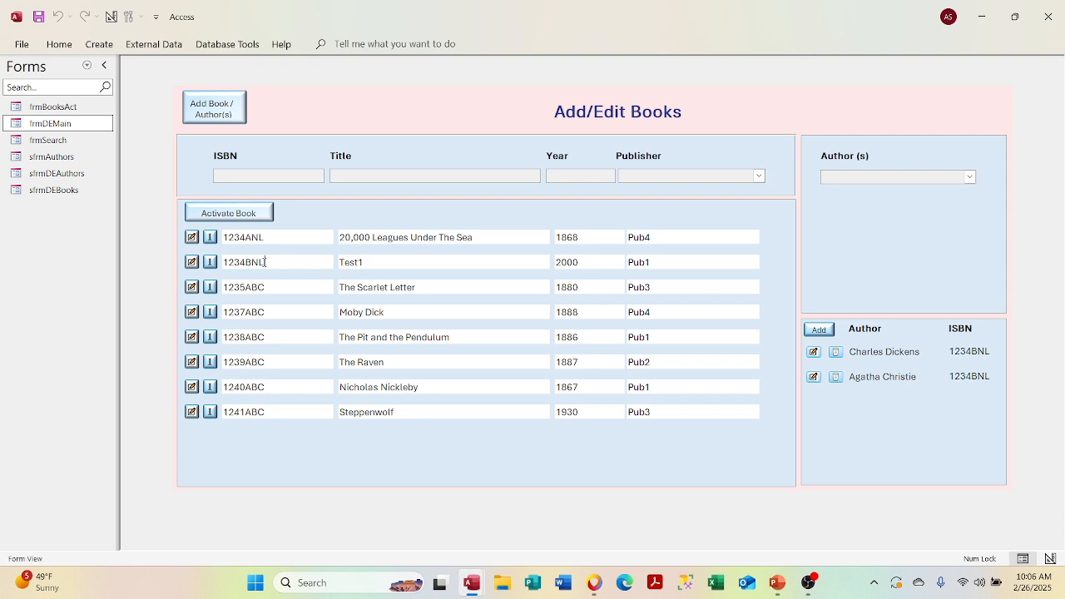
{"action": "left_click", "coordinate": [267, 237]}
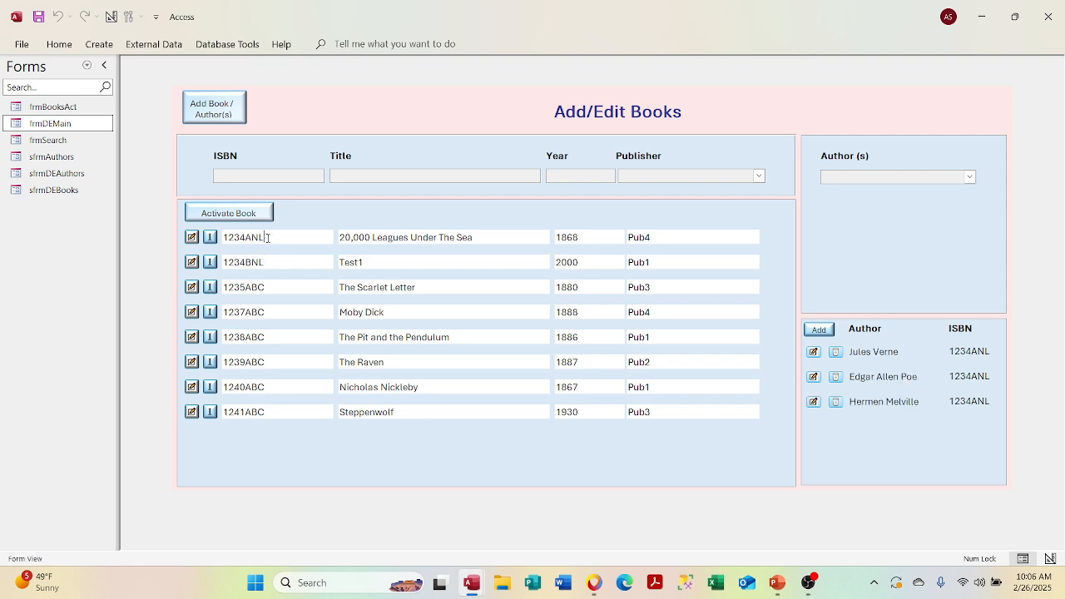